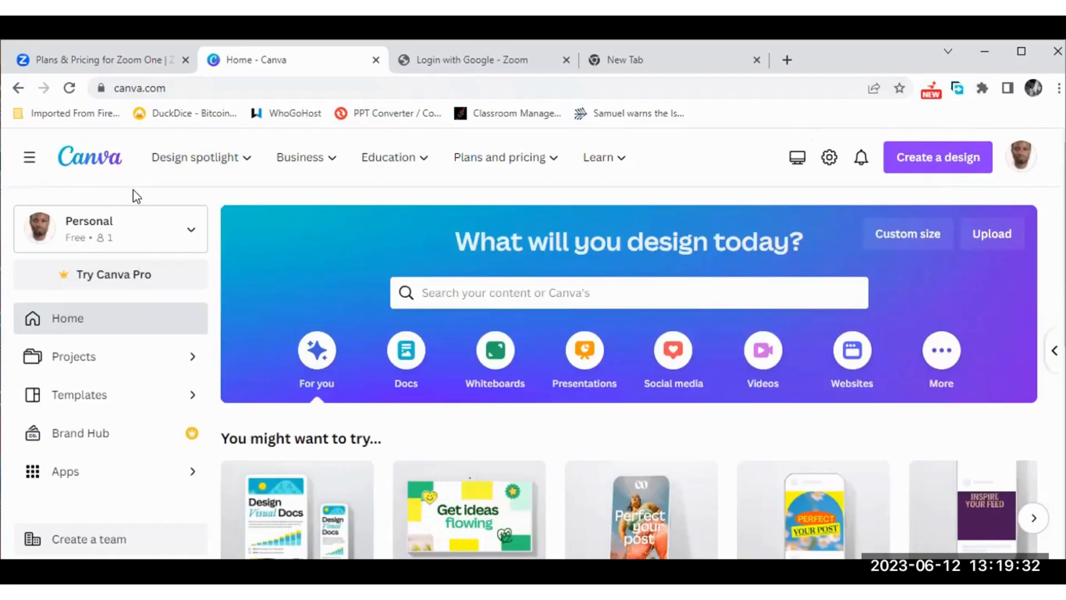
- Examine the Personal account's suggested design types, recent designs and the Canva Pro free trial offer
{"action": "mouse_move", "coordinate": [224, 164]}
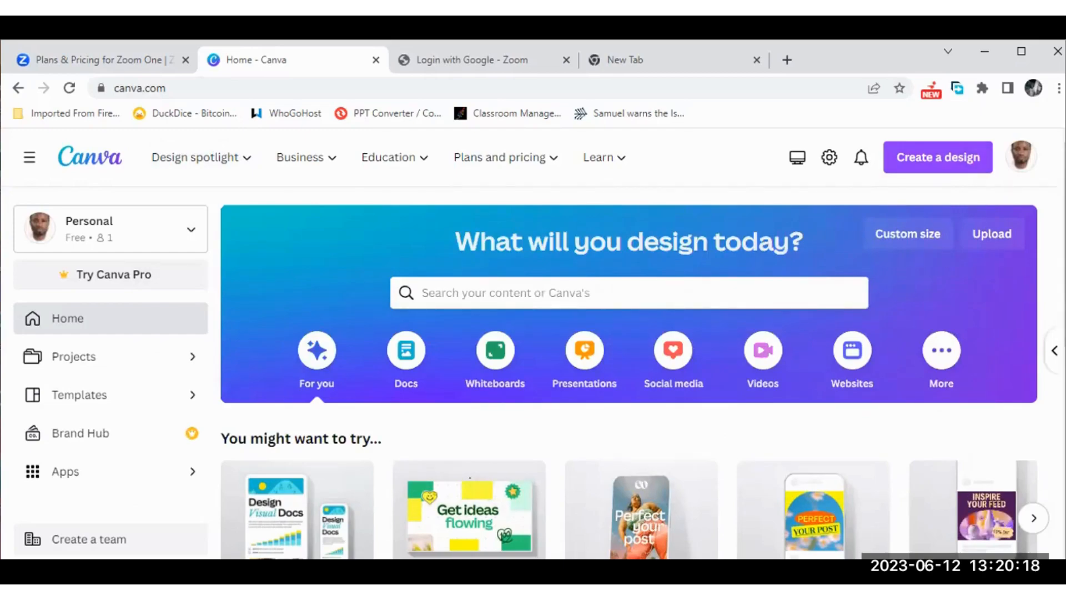
{"action": "scroll", "coordinate": [634, 361], "scroll_direction": "down", "scroll_amount": 2}
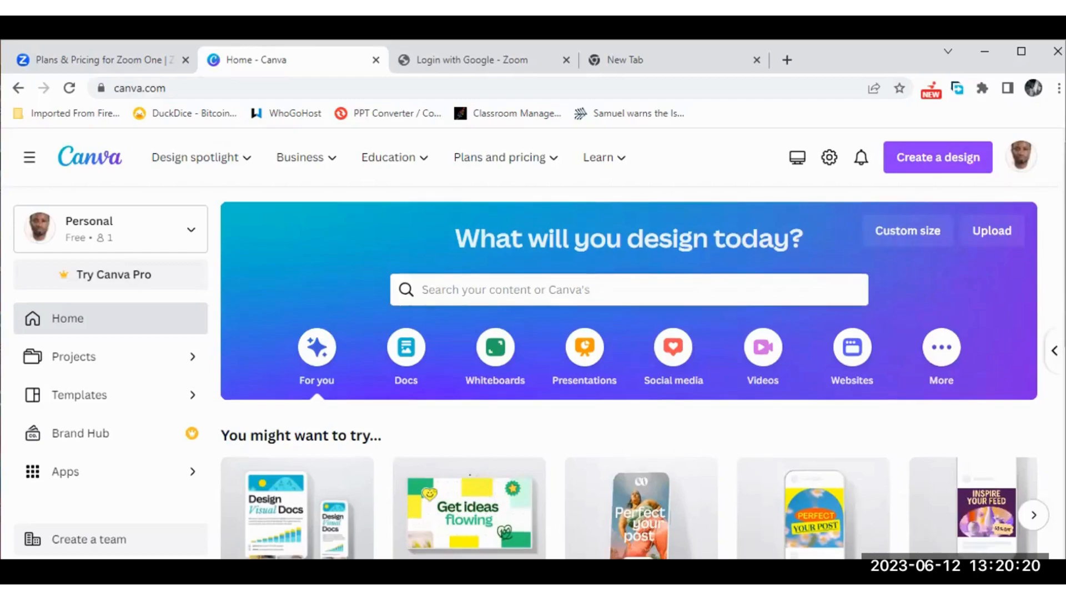
{"action": "scroll", "coordinate": [613, 300], "scroll_direction": "down", "scroll_amount": 1}
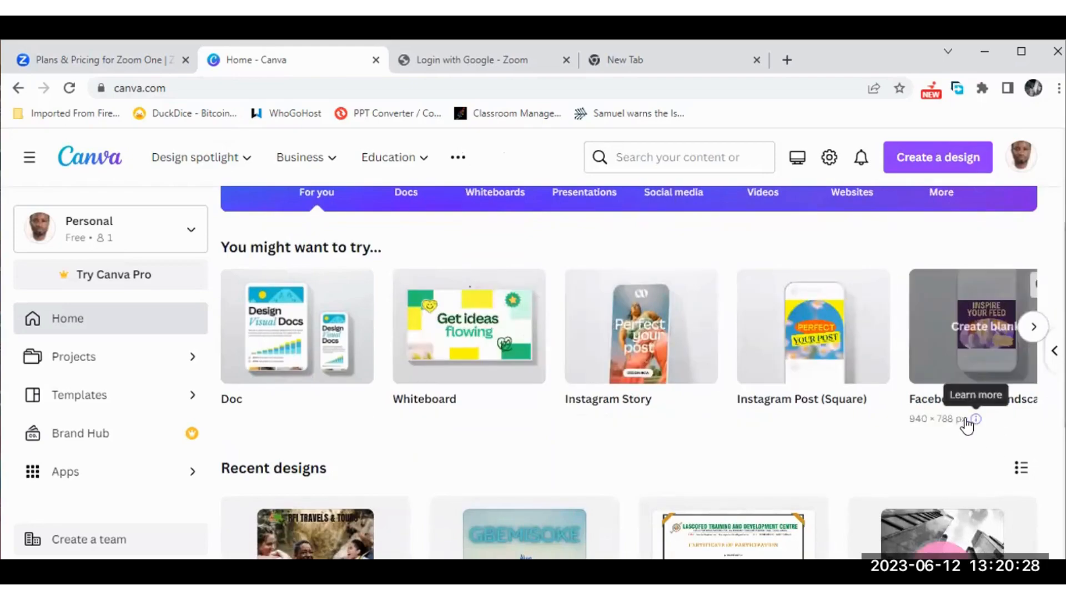
{"action": "scroll", "coordinate": [893, 433], "scroll_direction": "down", "scroll_amount": 3}
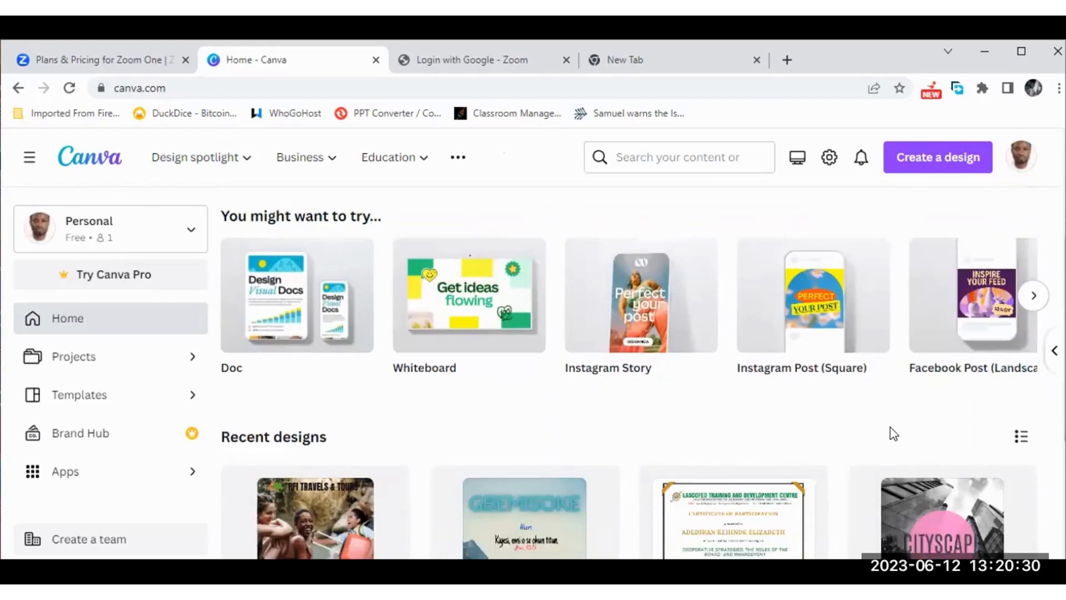
{"action": "scroll", "coordinate": [892, 435], "scroll_direction": "down", "scroll_amount": 3}
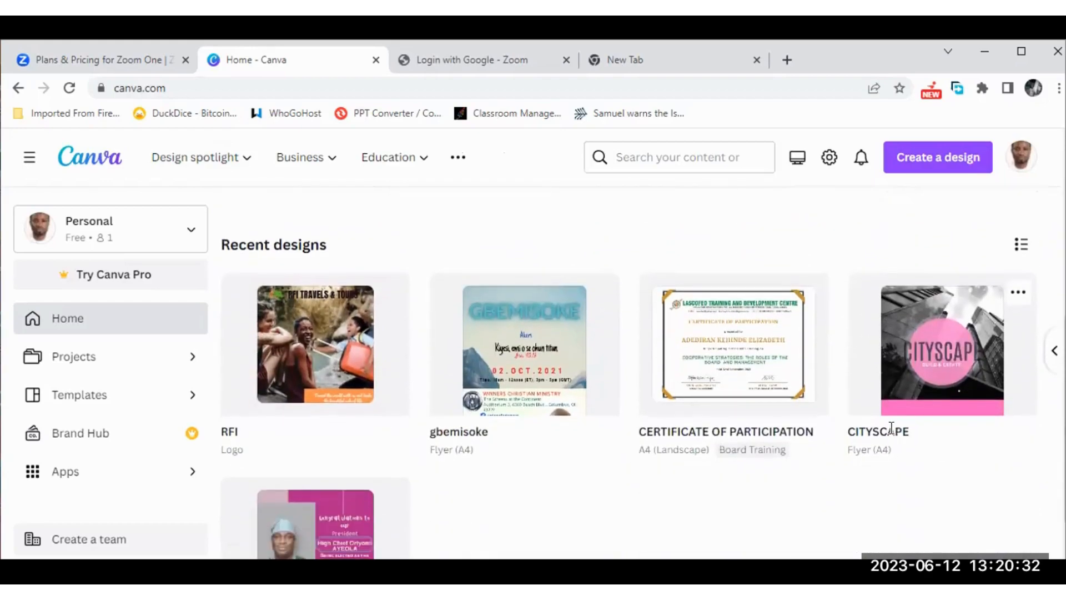
{"action": "scroll", "coordinate": [893, 434], "scroll_direction": "down", "scroll_amount": 2}
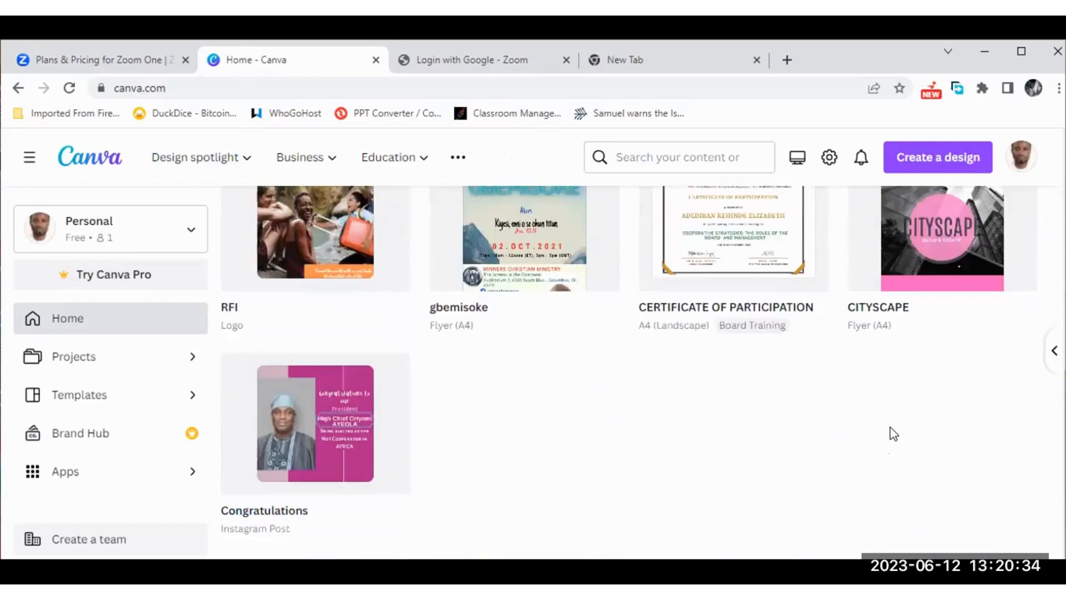
{"action": "scroll", "coordinate": [893, 434], "scroll_direction": "up", "scroll_amount": 6}
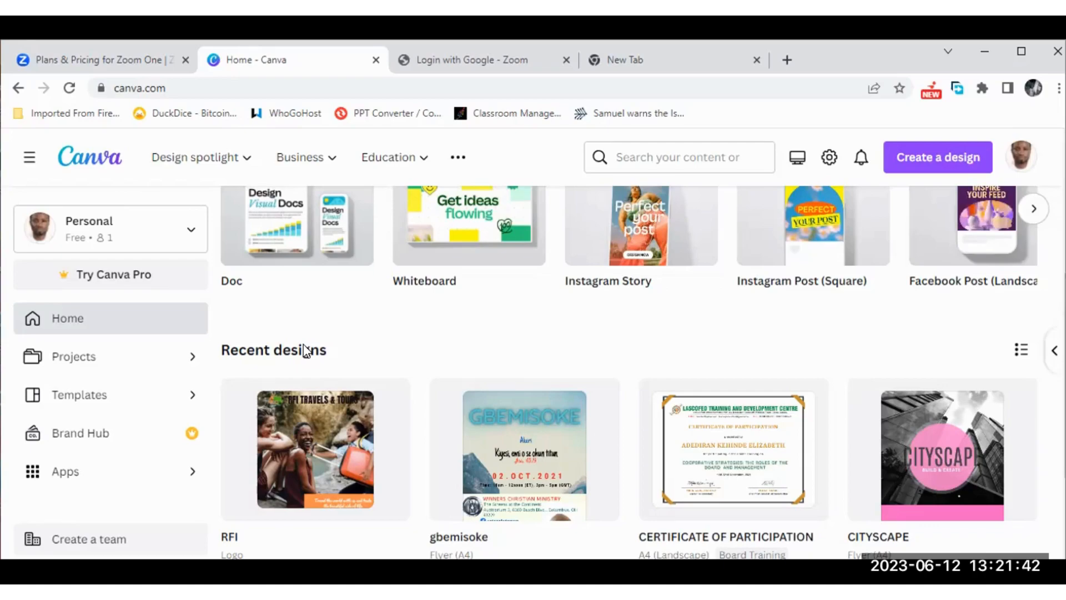
{"action": "left_click", "coordinate": [87, 276]}
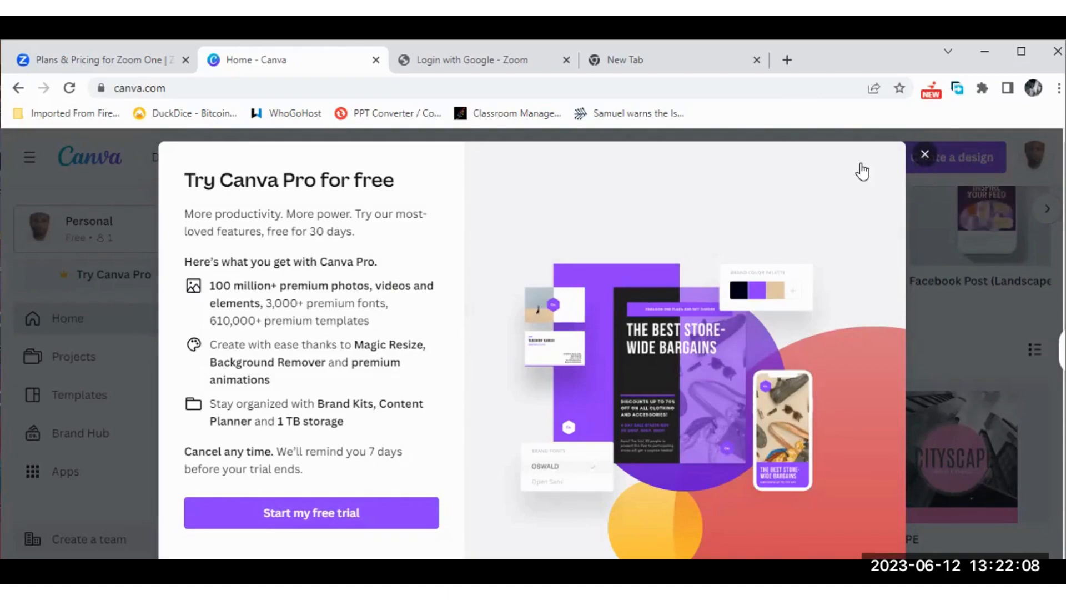
{"action": "left_click", "coordinate": [955, 285]}
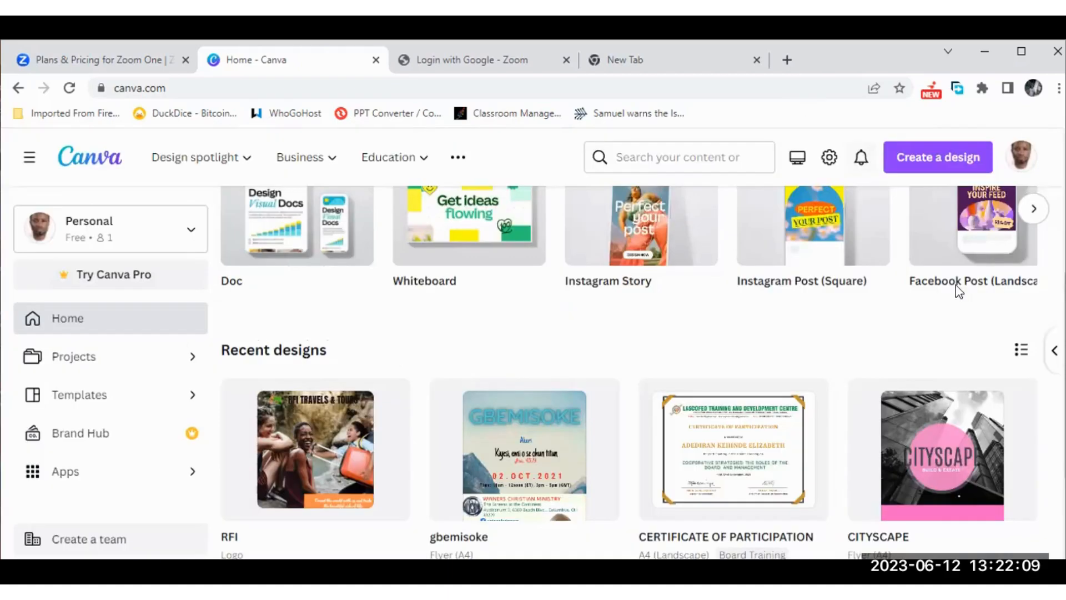
- Switch from the Personal account to the Education team with 500 members
{"action": "left_click", "coordinate": [145, 237]}
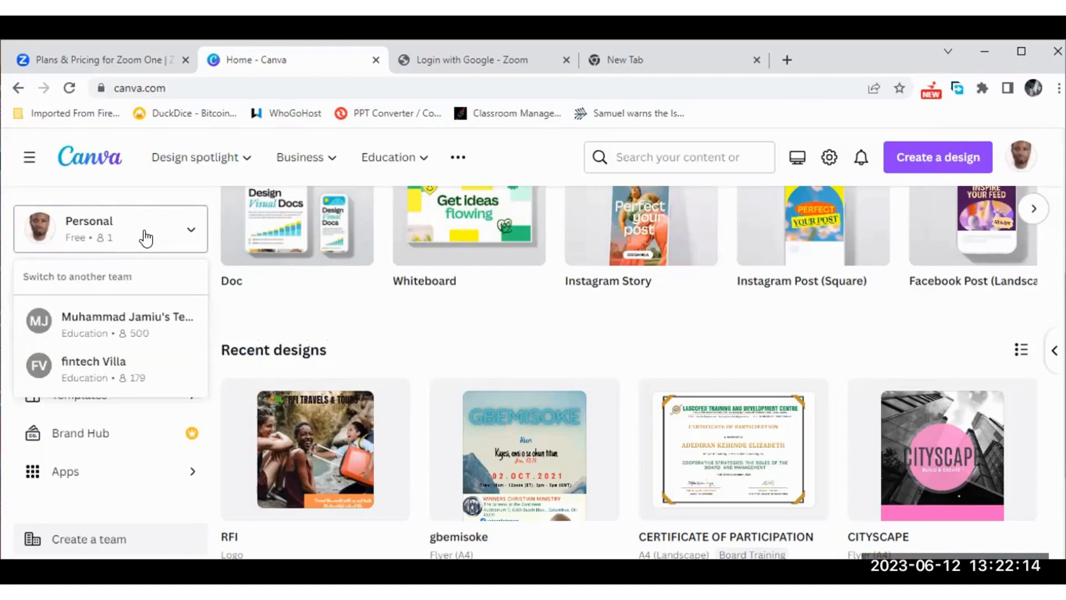
{"action": "left_click", "coordinate": [111, 322]}
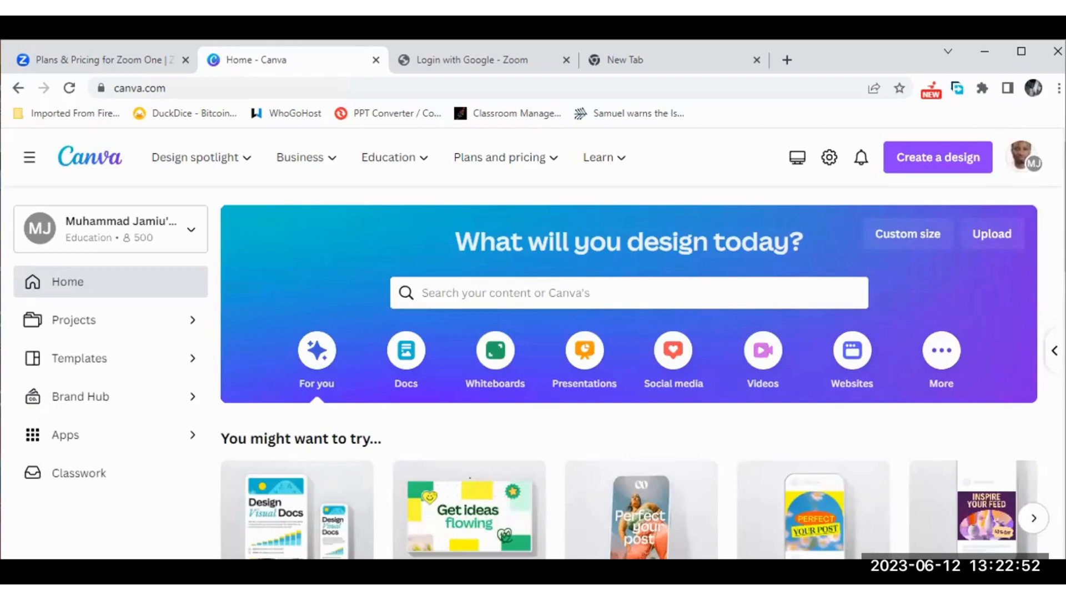
- Browse the Education team's recent designs on the home page down to the portrait birthday invitation poster
{"action": "scroll", "coordinate": [634, 372], "scroll_direction": "down", "scroll_amount": 3}
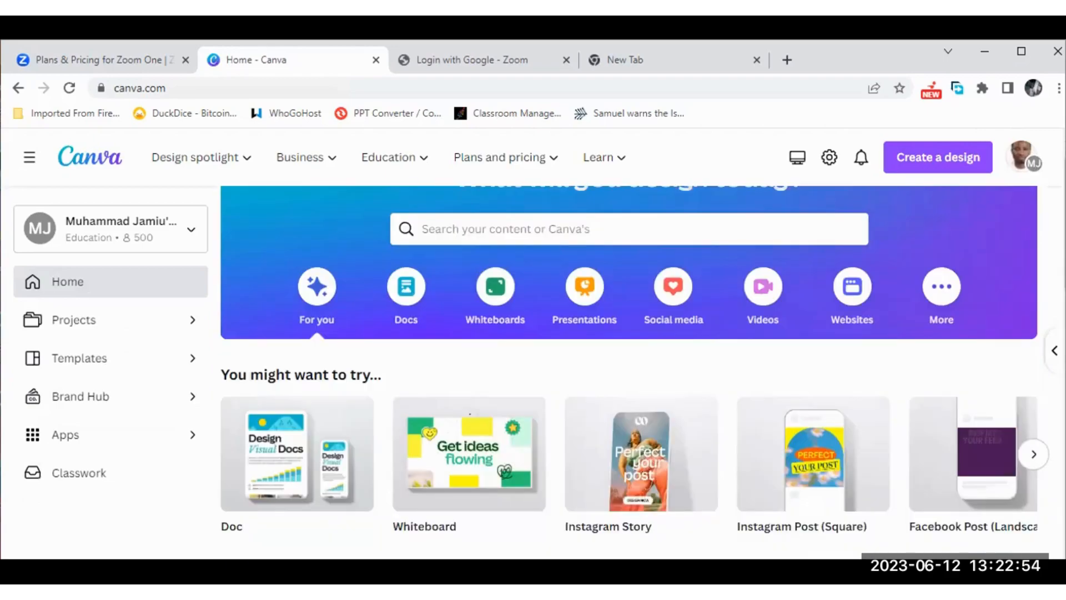
{"action": "scroll", "coordinate": [635, 372], "scroll_direction": "down", "scroll_amount": 1}
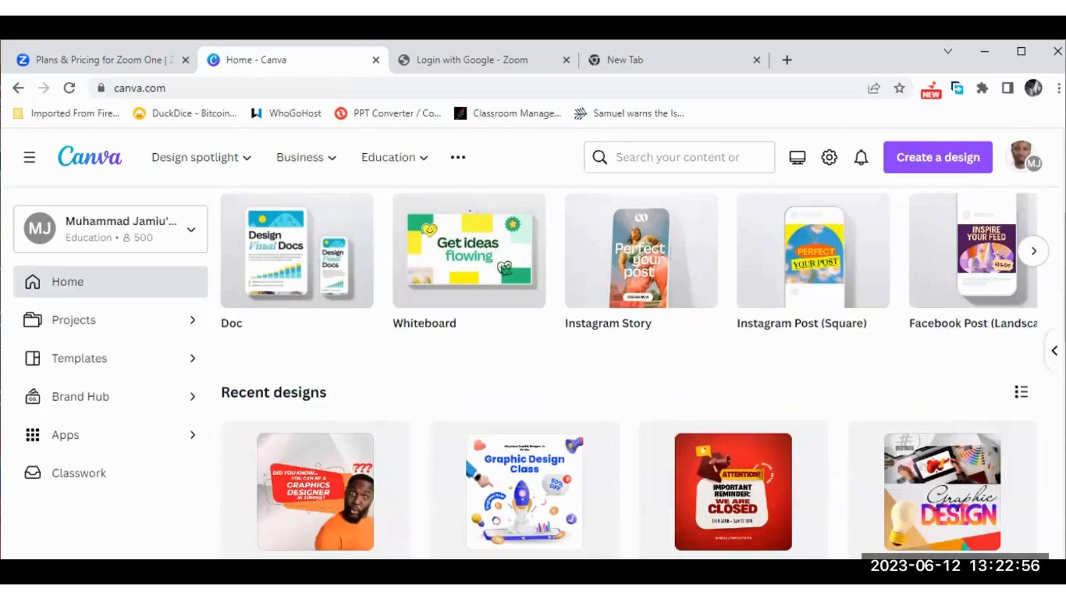
{"action": "scroll", "coordinate": [635, 372], "scroll_direction": "down", "scroll_amount": 2}
{"action": "scroll", "coordinate": [634, 372], "scroll_direction": "down", "scroll_amount": 2}
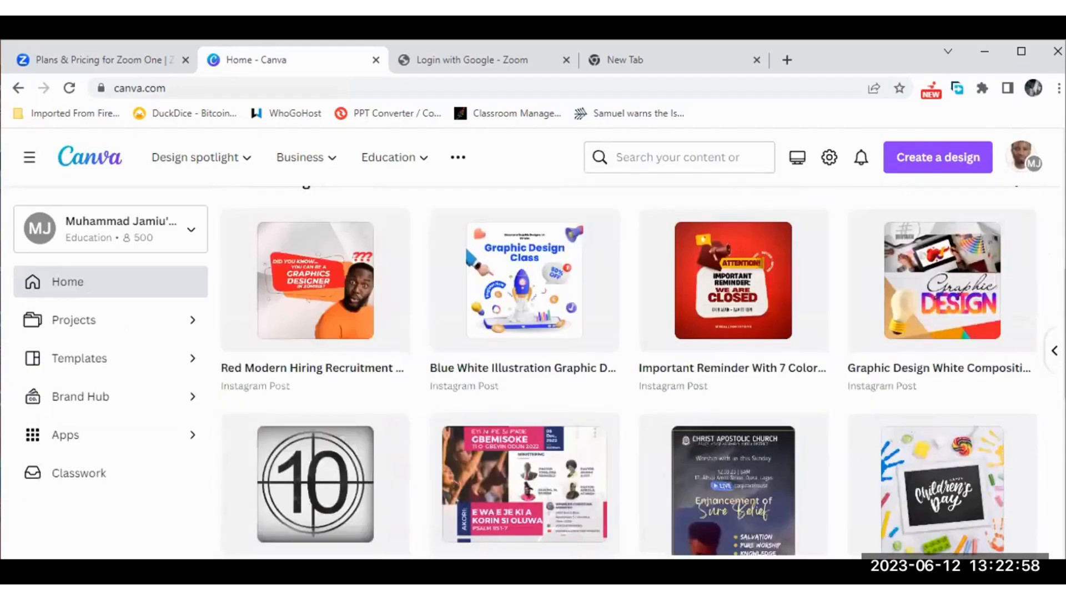
{"action": "mouse_move", "coordinate": [321, 279]}
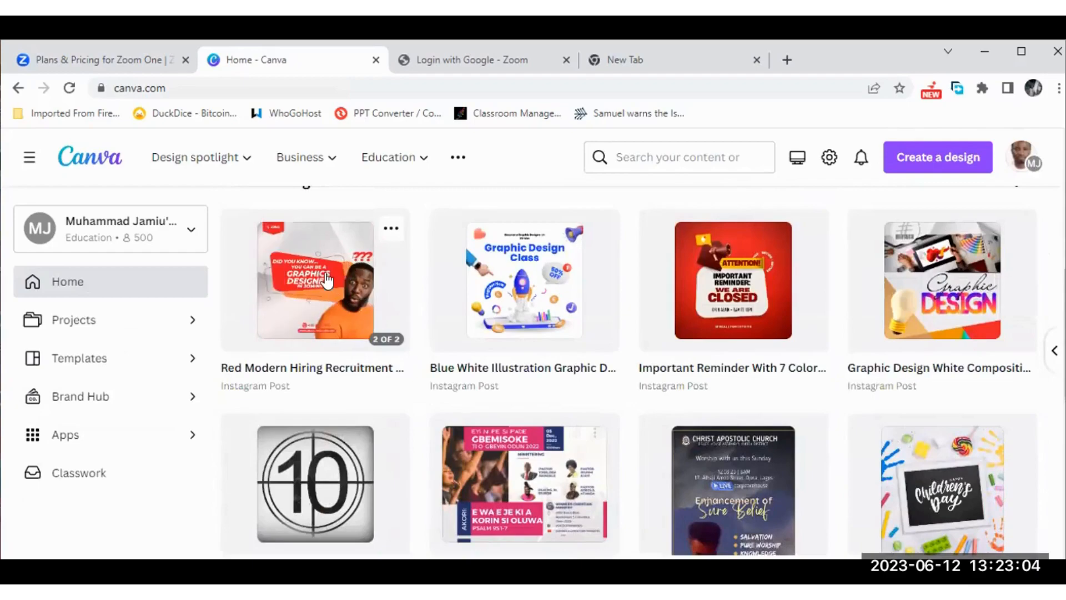
{"action": "mouse_move", "coordinate": [517, 280]}
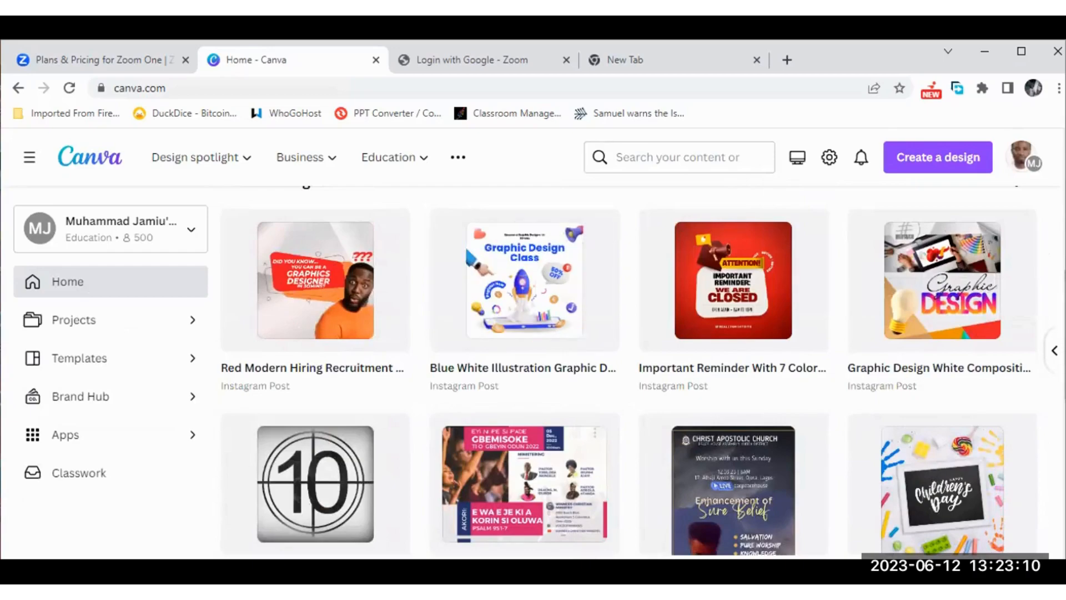
{"action": "scroll", "coordinate": [628, 334], "scroll_direction": "up", "scroll_amount": 5}
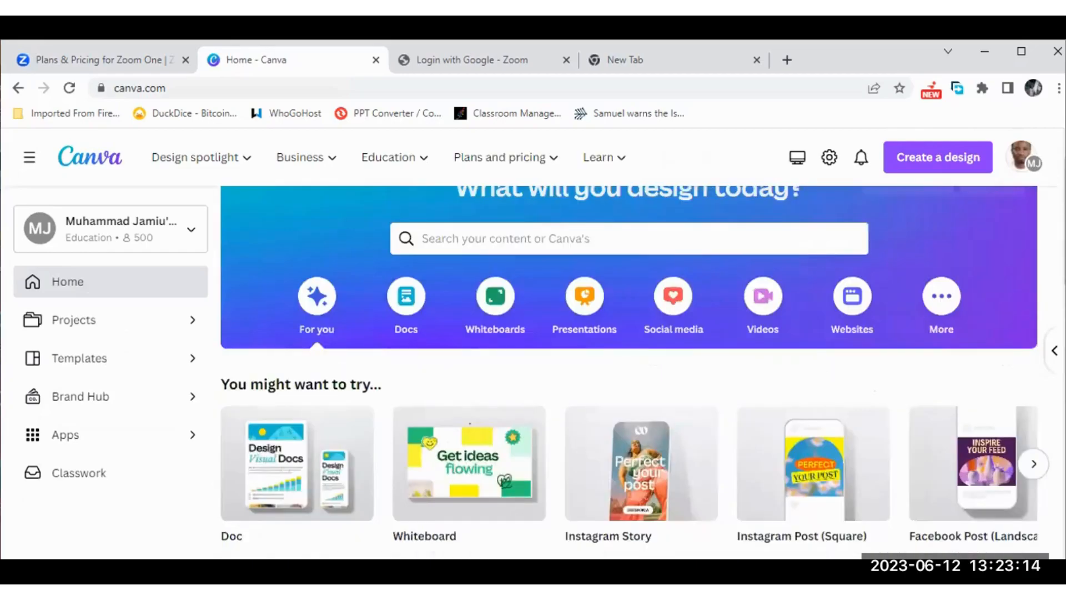
{"action": "scroll", "coordinate": [629, 367], "scroll_direction": "down", "scroll_amount": 1}
{"action": "scroll", "coordinate": [629, 372], "scroll_direction": "down", "scroll_amount": 10}
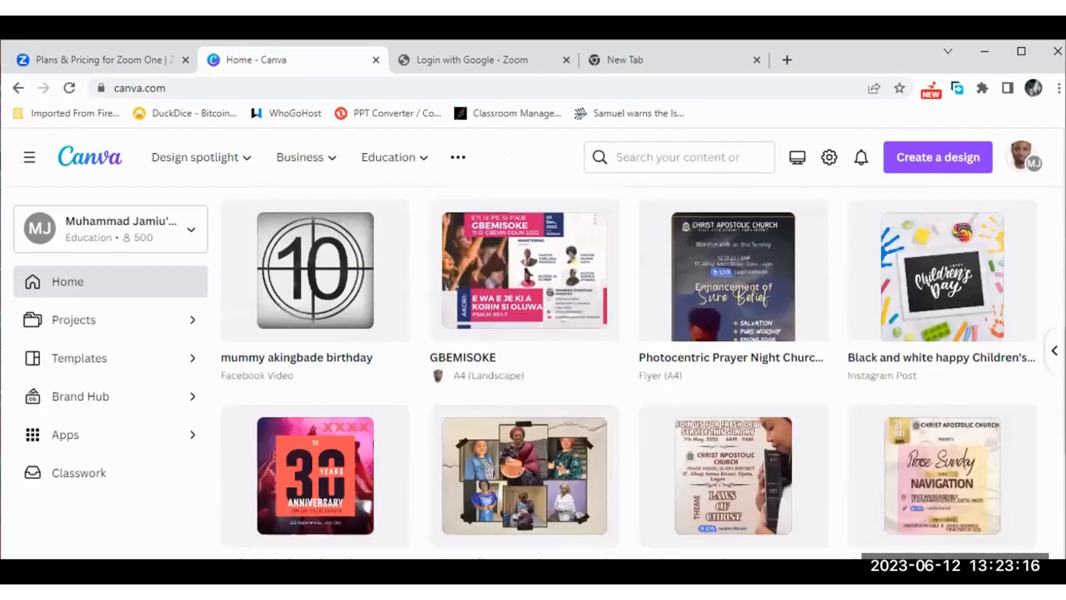
{"action": "scroll", "coordinate": [629, 372], "scroll_direction": "down", "scroll_amount": 5}
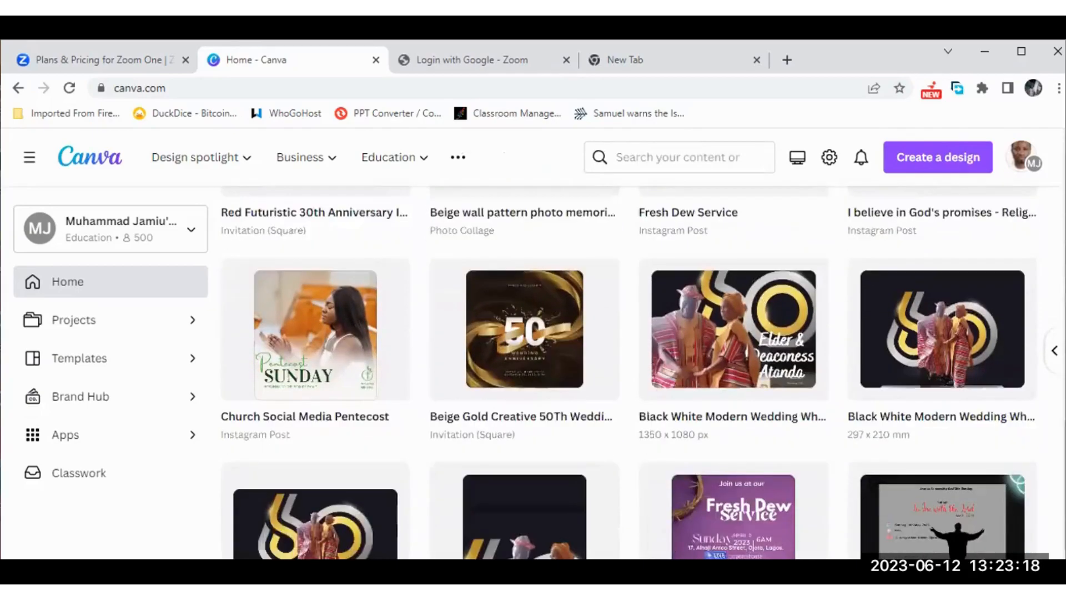
{"action": "scroll", "coordinate": [629, 372], "scroll_direction": "down", "scroll_amount": 2}
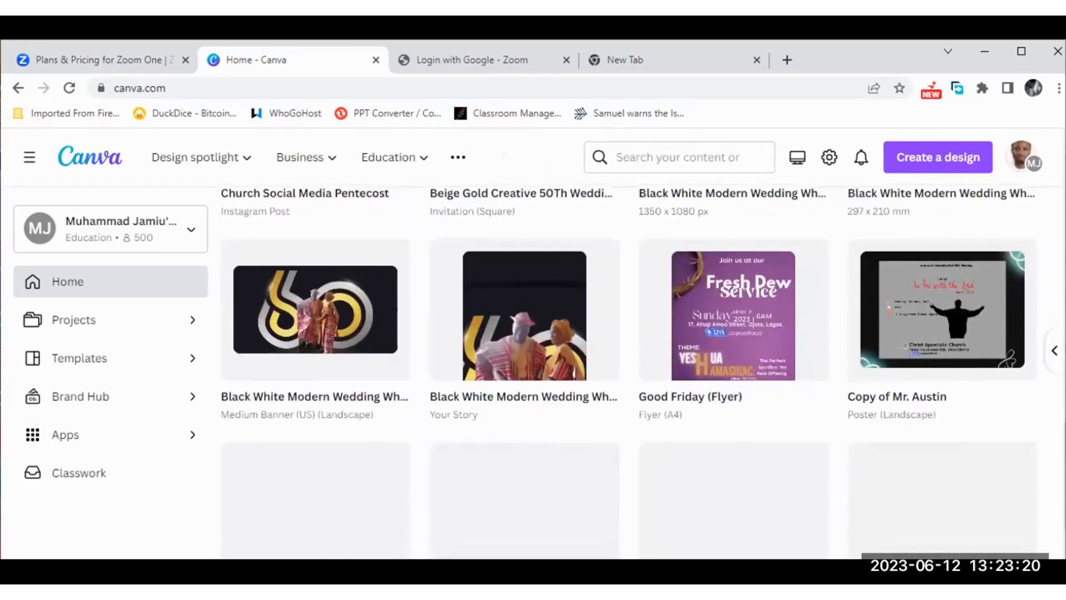
{"action": "scroll", "coordinate": [646, 322], "scroll_direction": "down", "scroll_amount": 1}
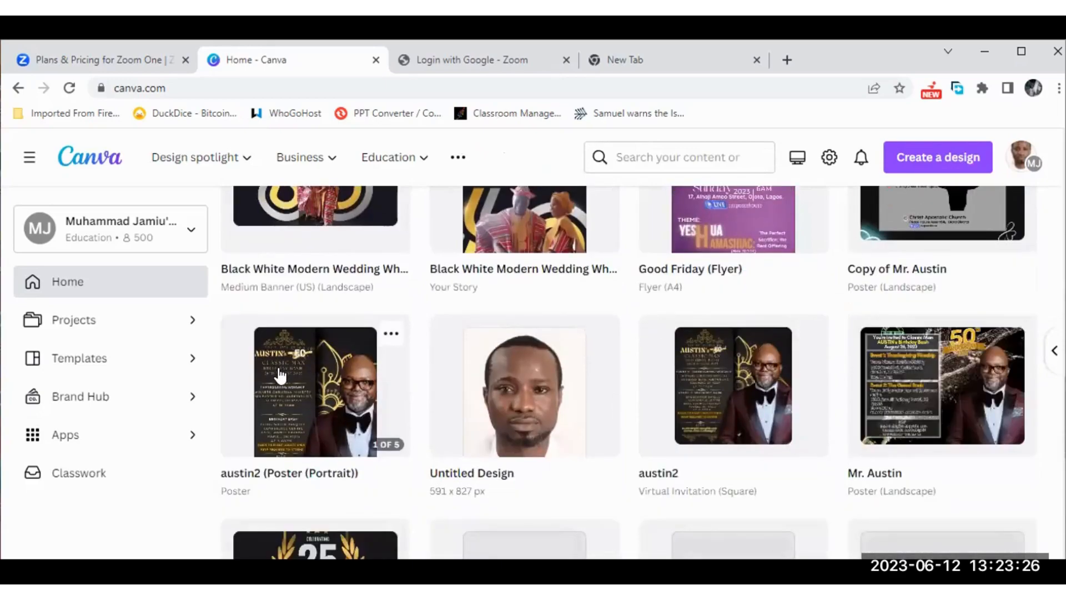
- Open the five-page portrait birthday invitation poster in the editor, maximize the window and enlarge the page view
{"action": "left_click", "coordinate": [280, 371]}
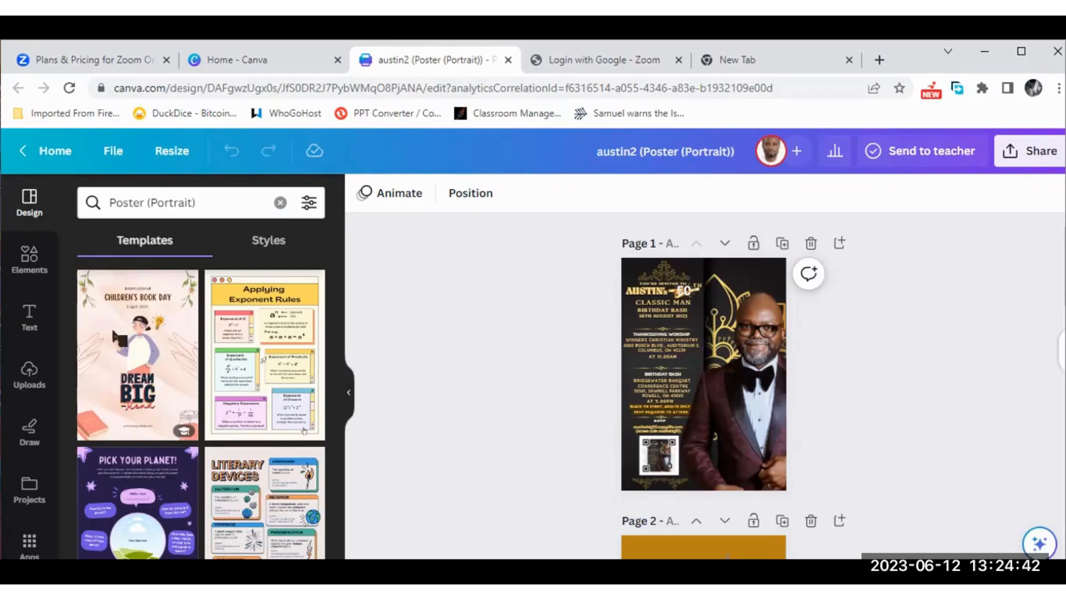
{"action": "left_click", "coordinate": [1019, 53]}
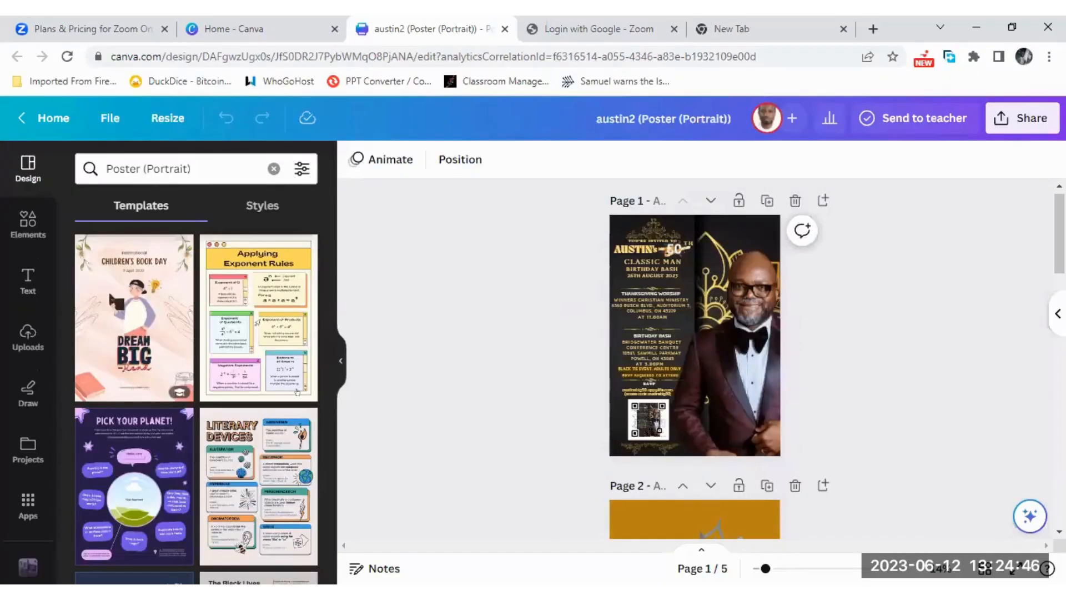
{"action": "left_click_drag", "start_coordinate": [766, 568], "coordinate": [810, 568]}
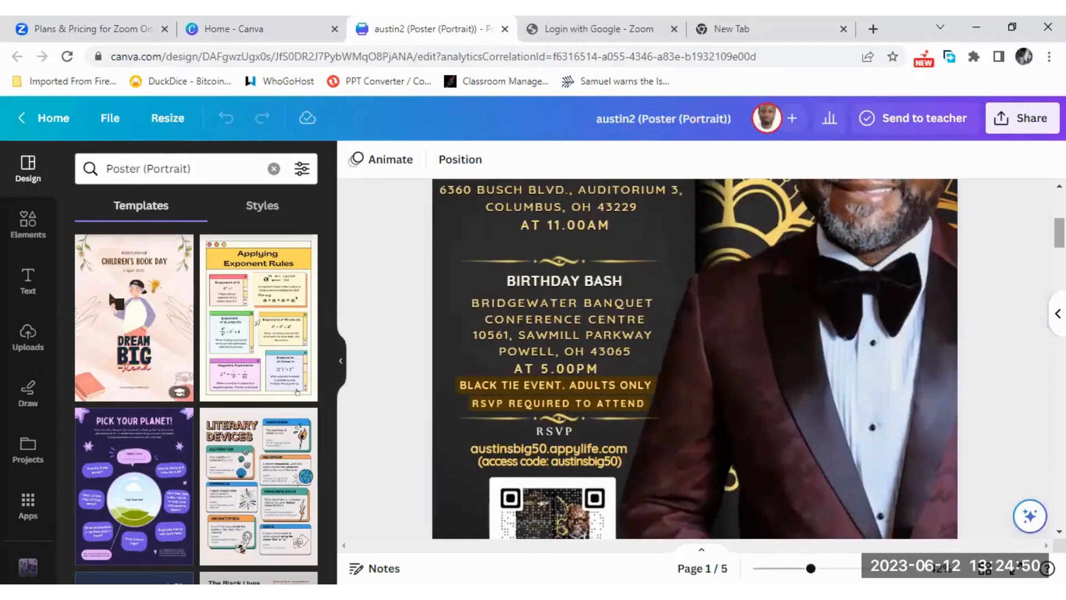
- Examine the birthday invitation's text, photo, QR code and ornaments on page 1 and compare the version on page 3
{"action": "scroll", "coordinate": [694, 358], "scroll_direction": "up", "scroll_amount": 5}
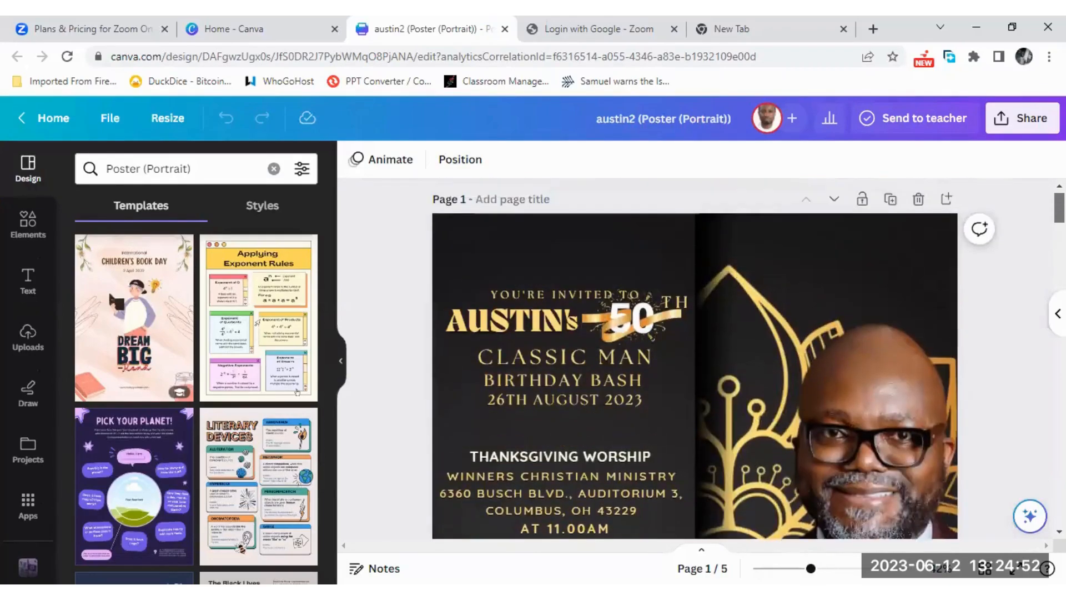
{"action": "scroll", "coordinate": [695, 358], "scroll_direction": "down", "scroll_amount": 8}
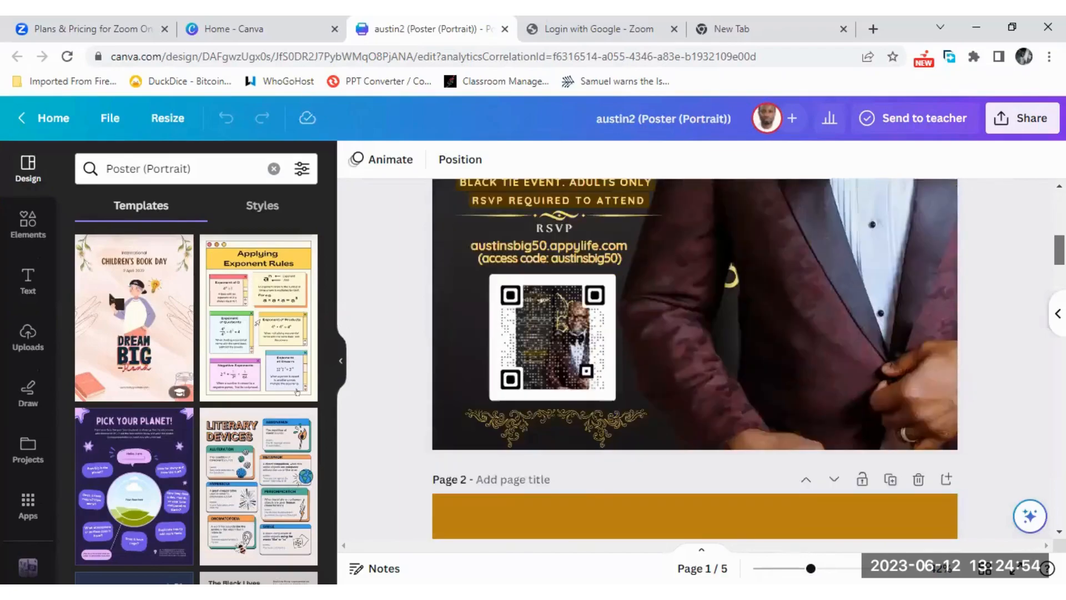
{"action": "scroll", "coordinate": [694, 358], "scroll_direction": "up", "scroll_amount": 5}
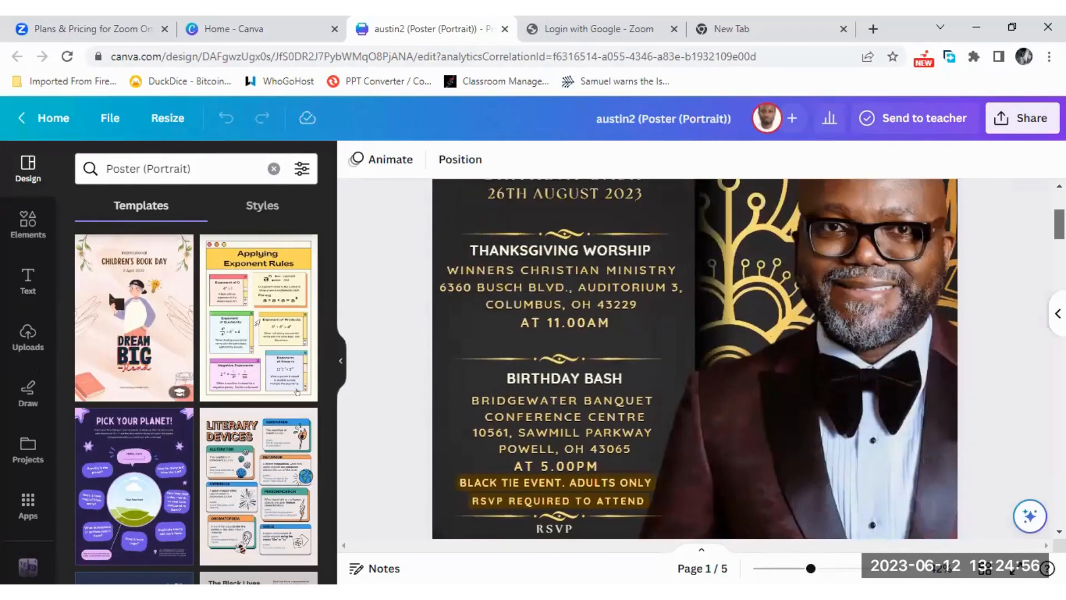
{"action": "scroll", "coordinate": [694, 358], "scroll_direction": "up", "scroll_amount": 2}
{"action": "scroll", "coordinate": [694, 358], "scroll_direction": "down", "scroll_amount": 7}
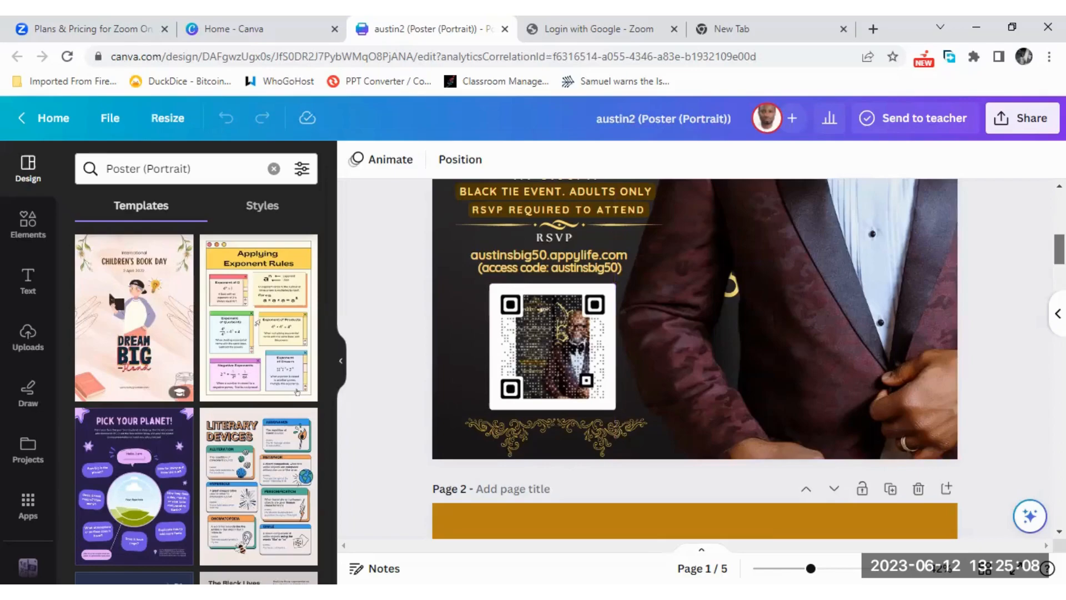
{"action": "scroll", "coordinate": [694, 358], "scroll_direction": "down", "scroll_amount": 5}
{"action": "scroll", "coordinate": [694, 358], "scroll_direction": "up", "scroll_amount": 2}
{"action": "scroll", "coordinate": [694, 358], "scroll_direction": "down", "scroll_amount": 15}
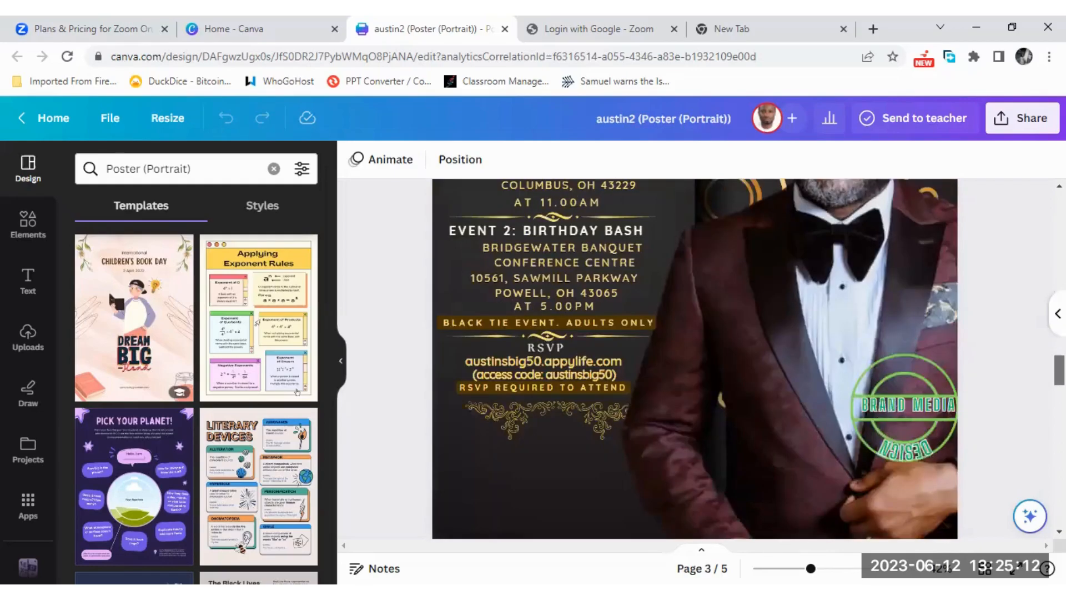
{"action": "scroll", "coordinate": [695, 359], "scroll_direction": "down", "scroll_amount": 3}
{"action": "scroll", "coordinate": [694, 359], "scroll_direction": "up", "scroll_amount": 8}
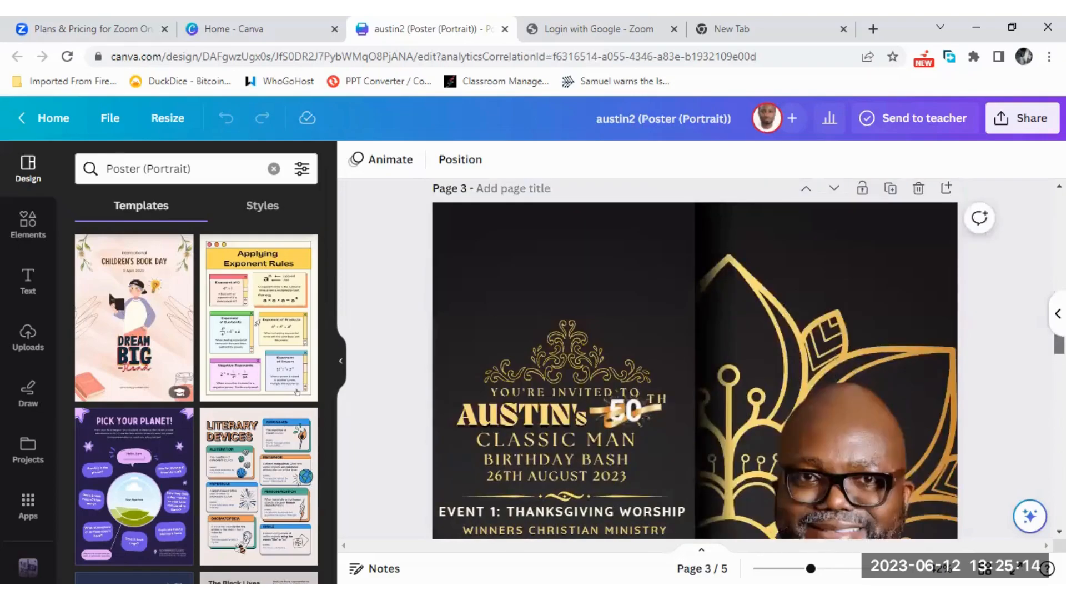
{"action": "scroll", "coordinate": [694, 358], "scroll_direction": "up", "scroll_amount": 15}
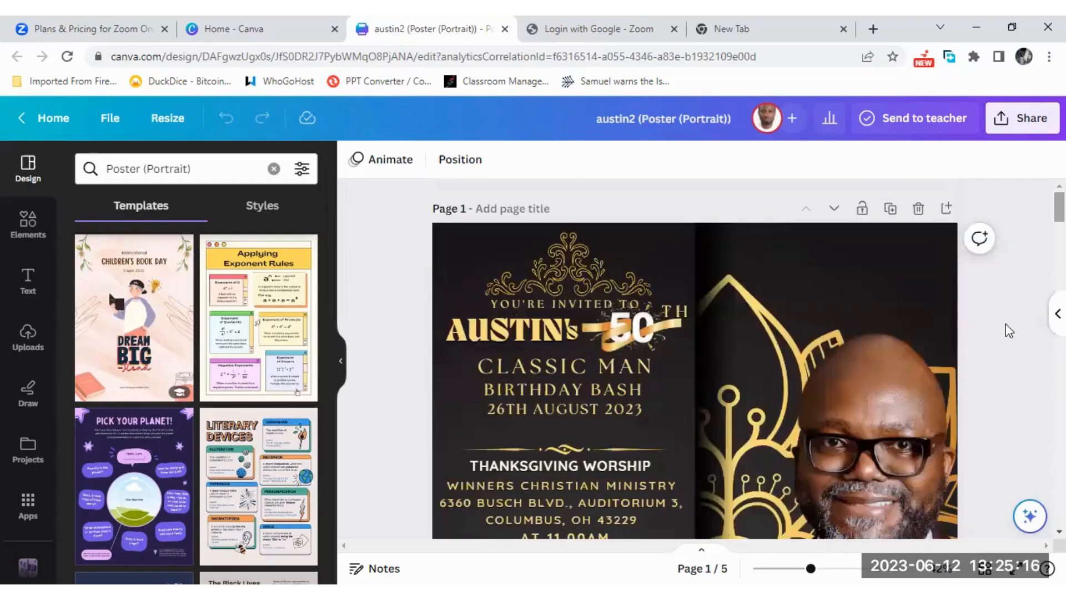
- Reduce the poster view to show the whole first page, restore the browser window size and return to the home page
{"action": "left_click_drag", "start_coordinate": [811, 568], "coordinate": [773, 568]}
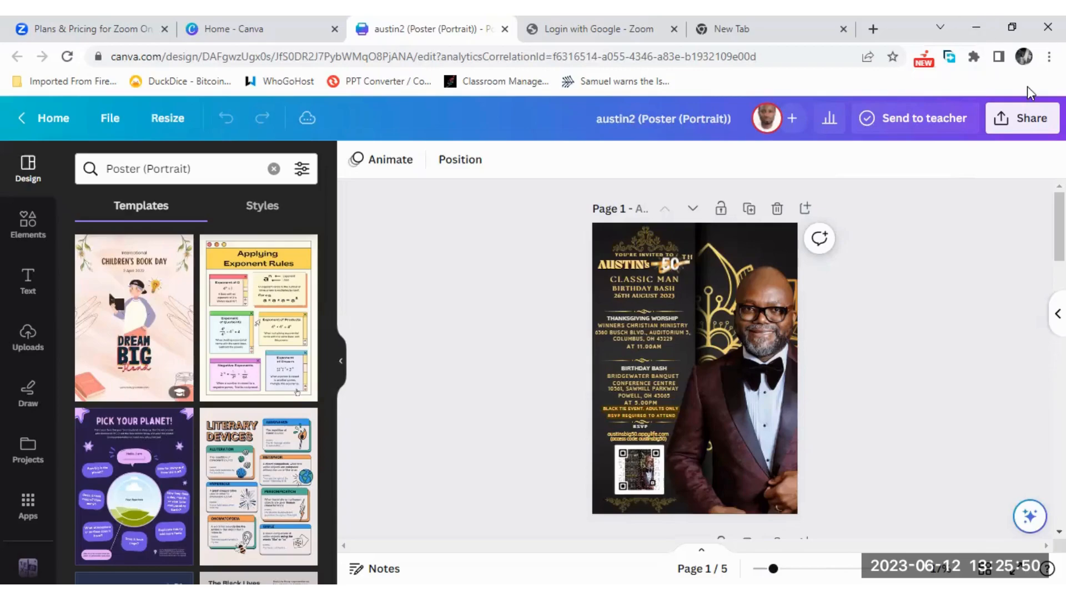
{"action": "left_click", "coordinate": [1012, 29]}
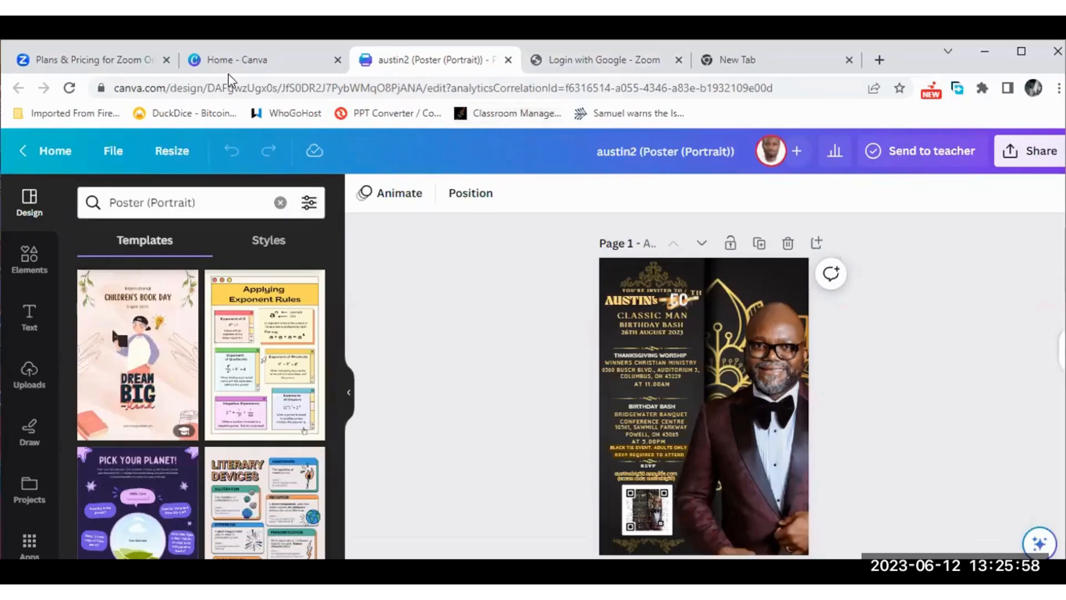
{"action": "left_click", "coordinate": [225, 59]}
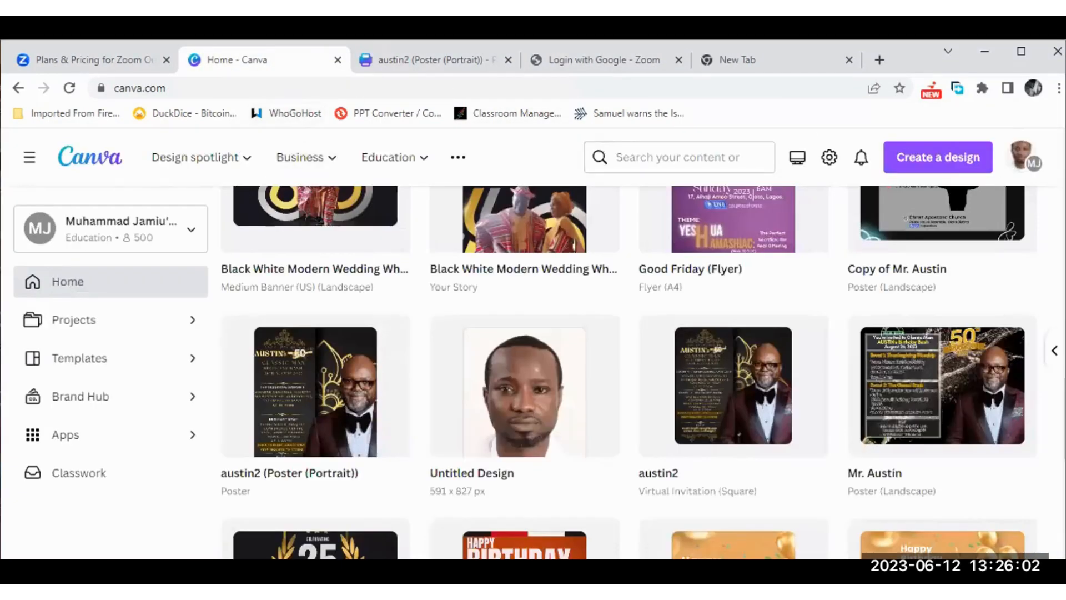
- Search the templates for "training course"
{"action": "left_click", "coordinate": [663, 158]}
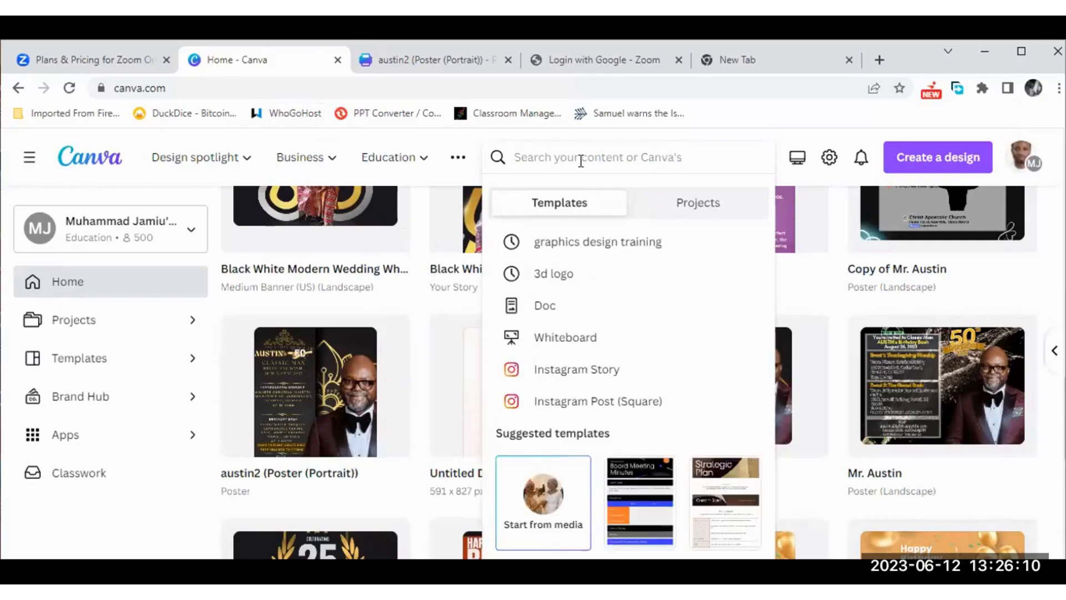
{"action": "type", "text": "training"}
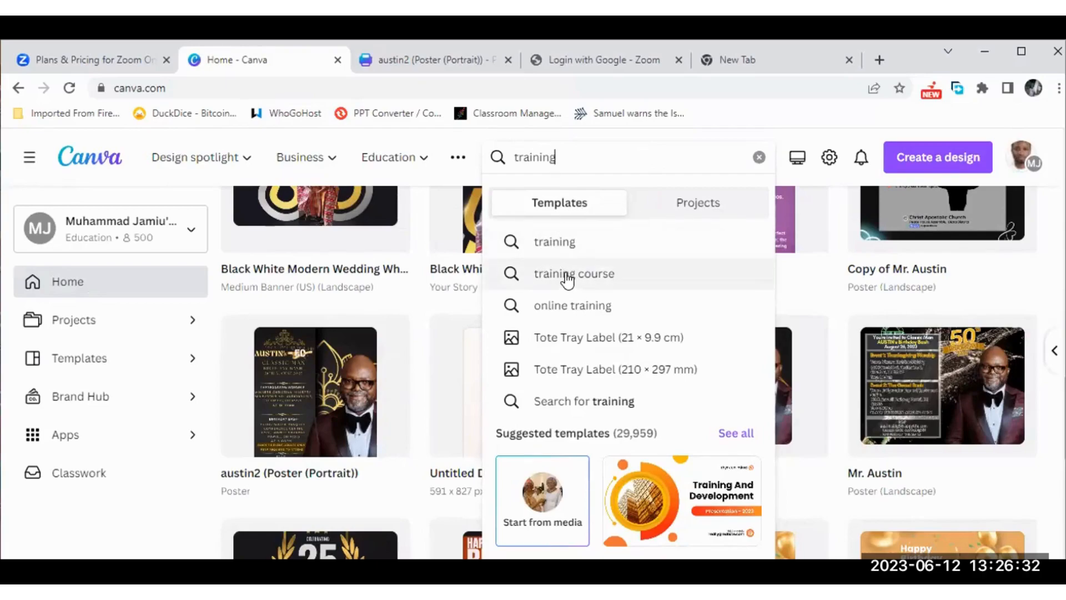
{"action": "left_click", "coordinate": [567, 275]}
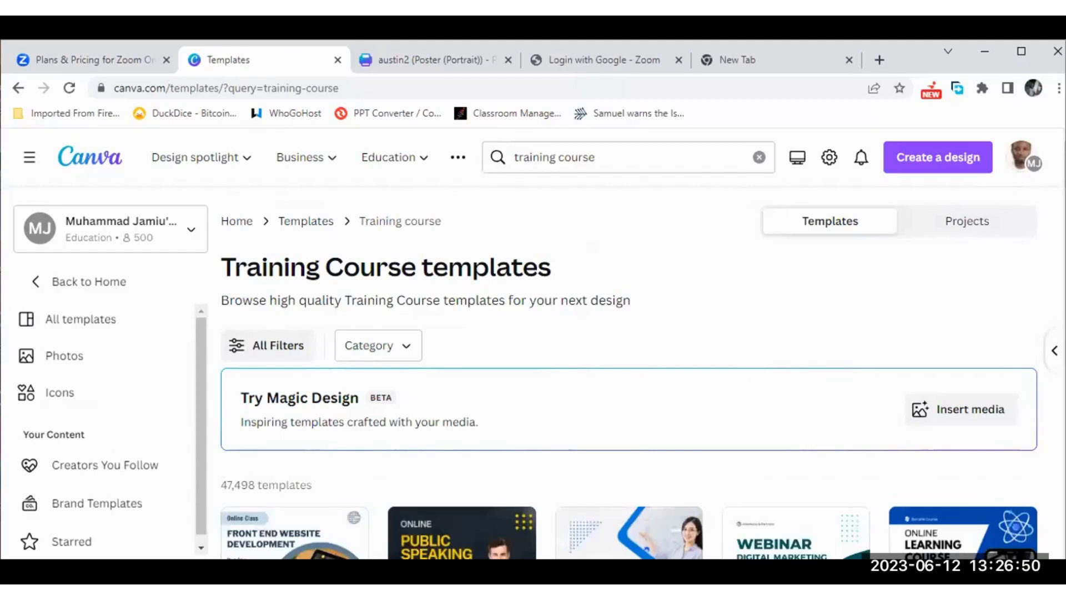
- Browse the training course templates and check the Education badges on the digital marketing and pink-and-yellow online course designs
{"action": "scroll", "coordinate": [629, 377], "scroll_direction": "down", "scroll_amount": 1}
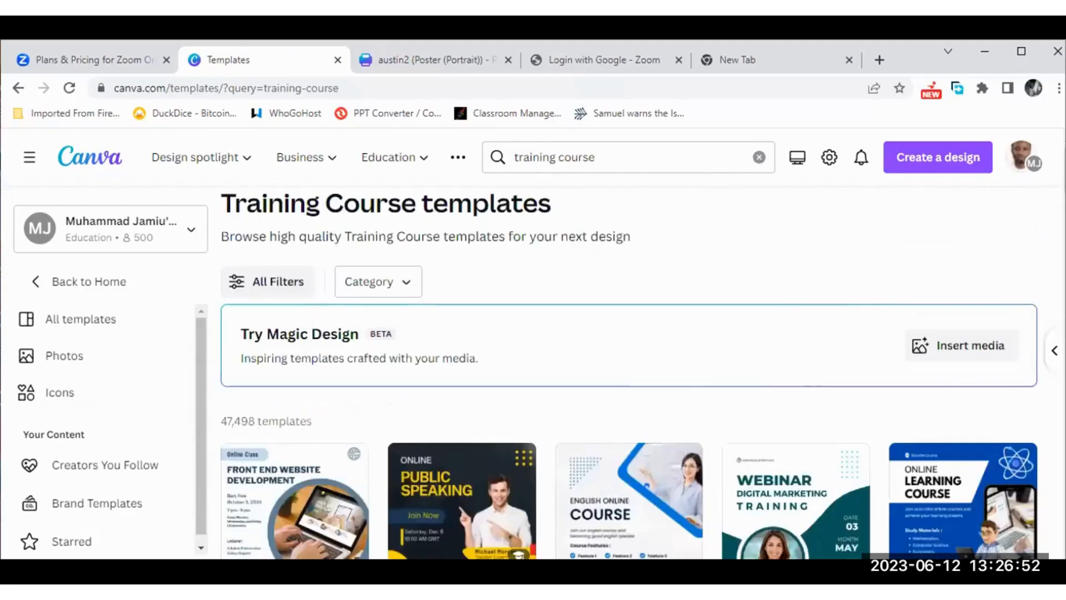
{"action": "scroll", "coordinate": [599, 400], "scroll_direction": "down", "scroll_amount": 1}
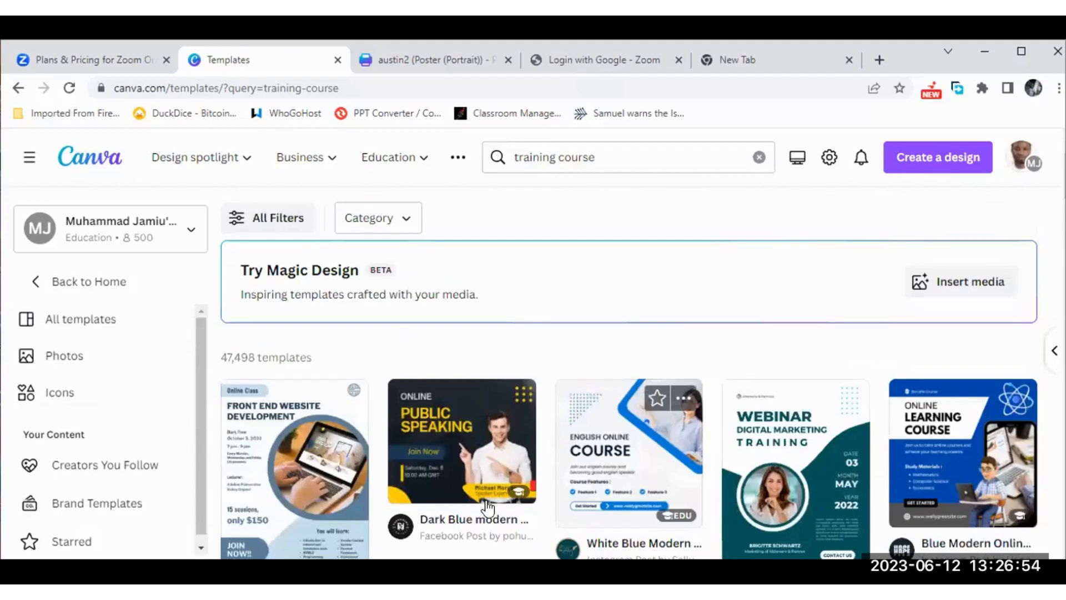
{"action": "mouse_move", "coordinate": [502, 491]}
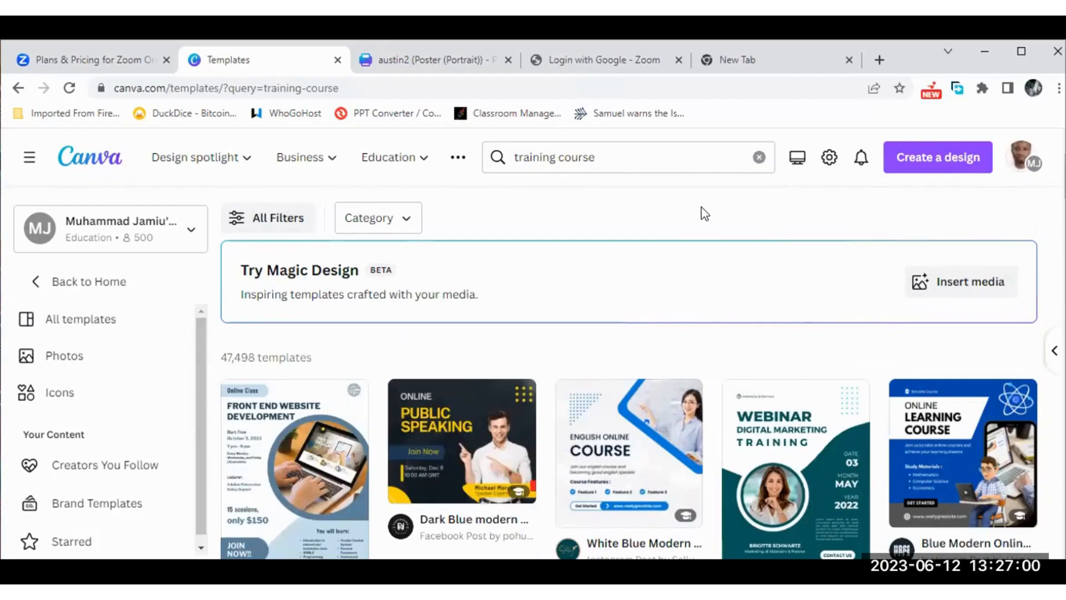
{"action": "left_click", "coordinate": [612, 158]}
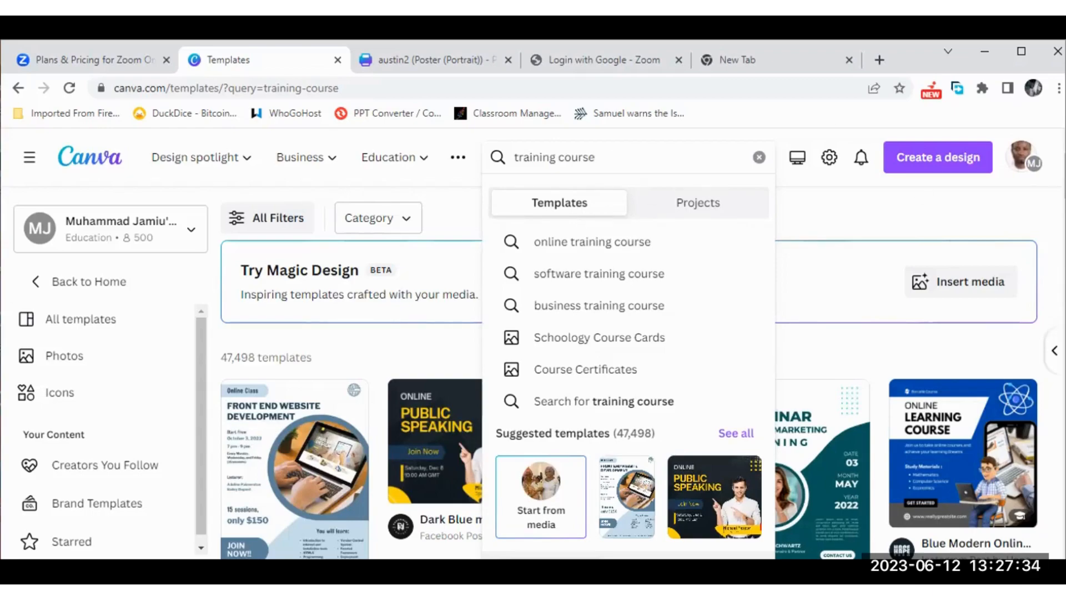
{"action": "key", "text": "Return"}
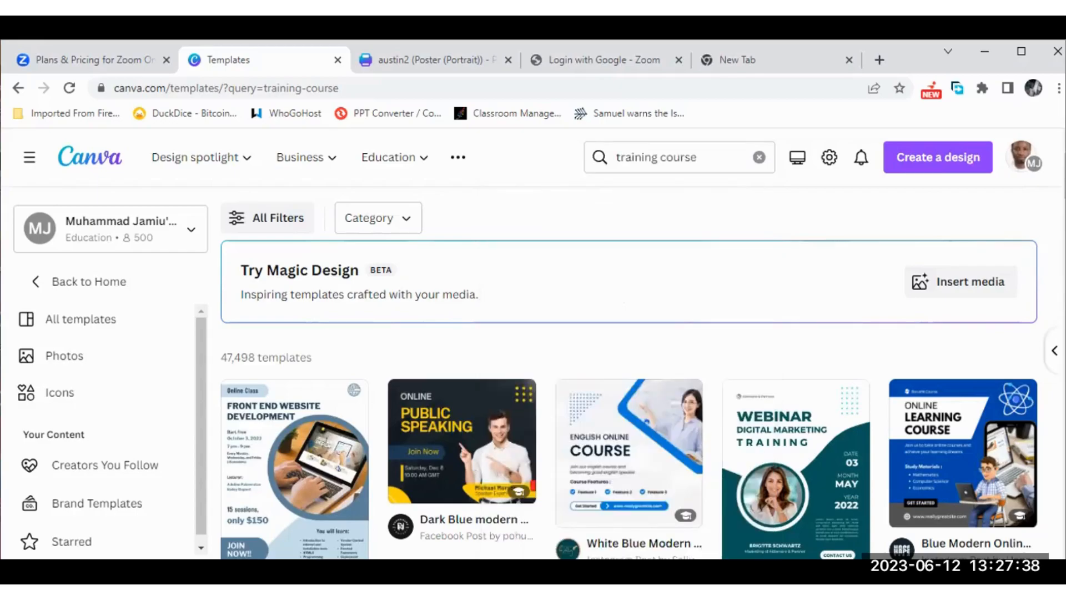
{"action": "scroll", "coordinate": [629, 375], "scroll_direction": "down", "scroll_amount": 3}
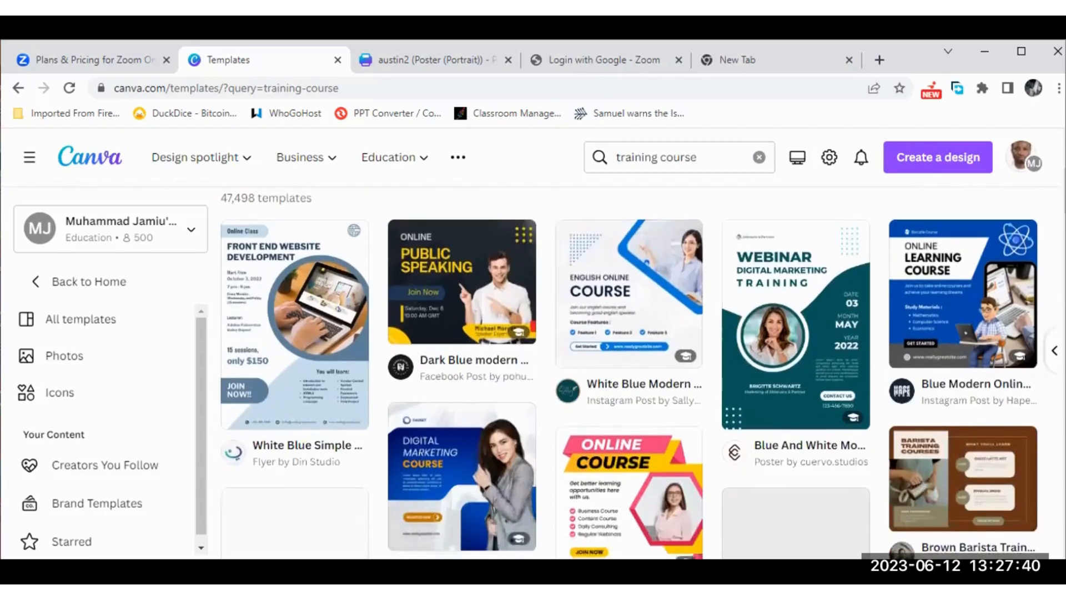
{"action": "scroll", "coordinate": [628, 375], "scroll_direction": "down", "scroll_amount": 1}
{"action": "scroll", "coordinate": [629, 376], "scroll_direction": "down", "scroll_amount": 1}
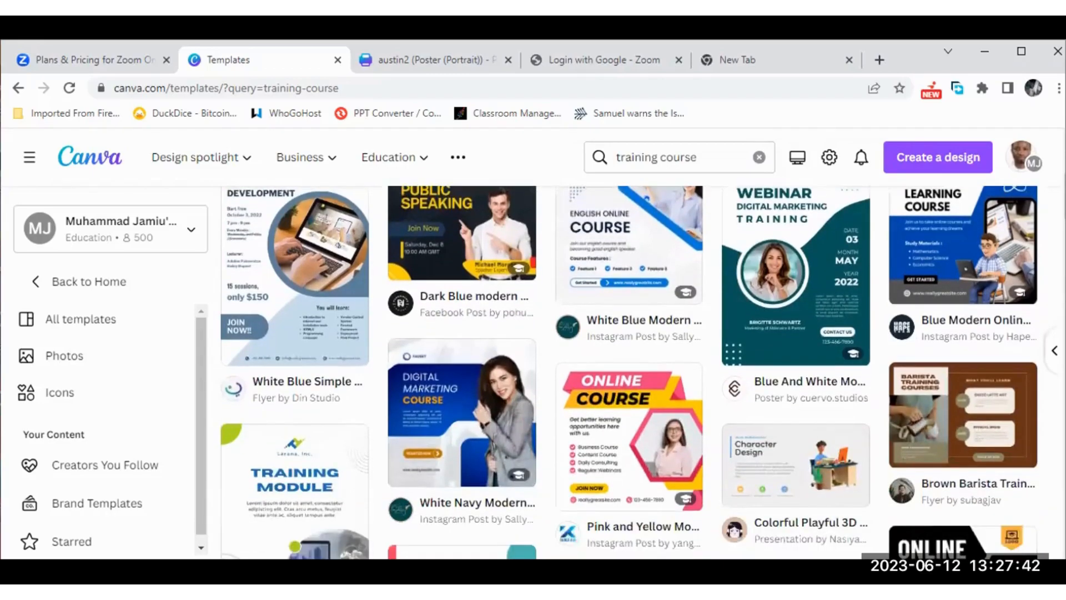
{"action": "scroll", "coordinate": [629, 372], "scroll_direction": "down", "scroll_amount": 3}
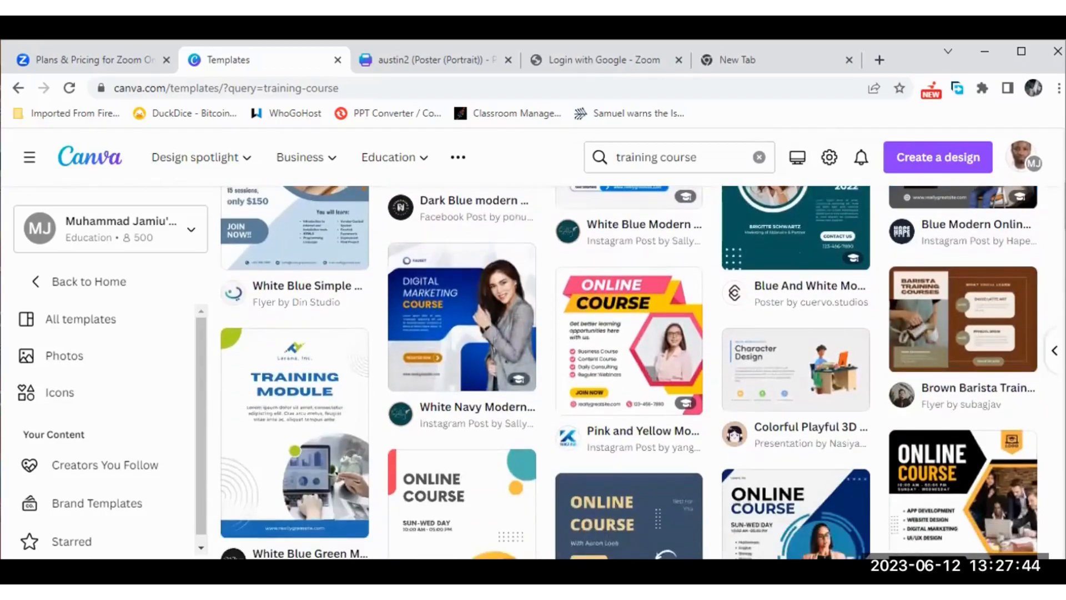
{"action": "scroll", "coordinate": [792, 262], "scroll_direction": "down", "scroll_amount": 1}
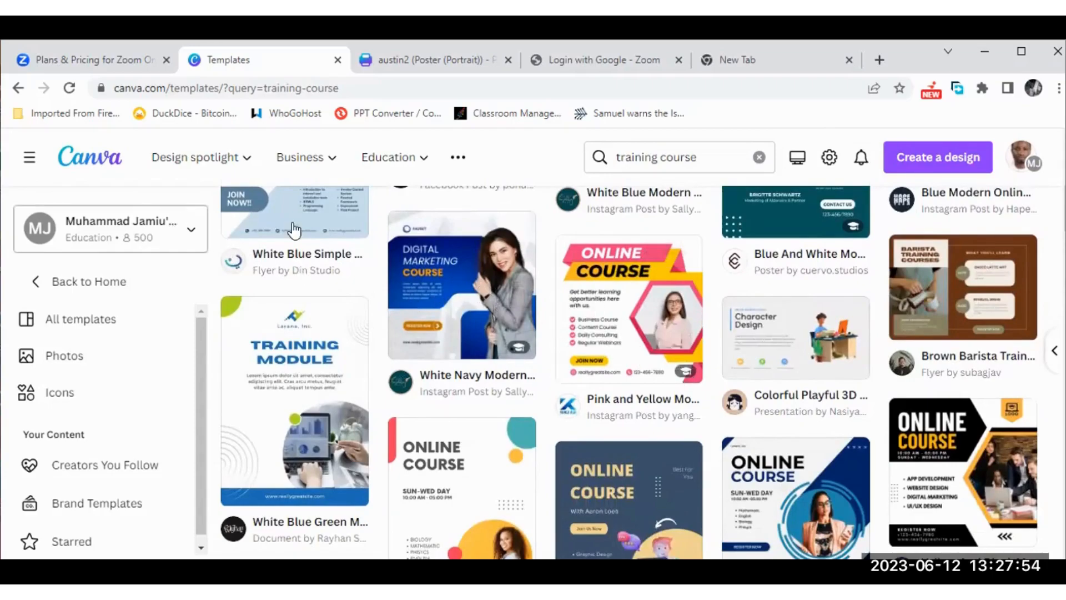
{"action": "mouse_move", "coordinate": [509, 350]}
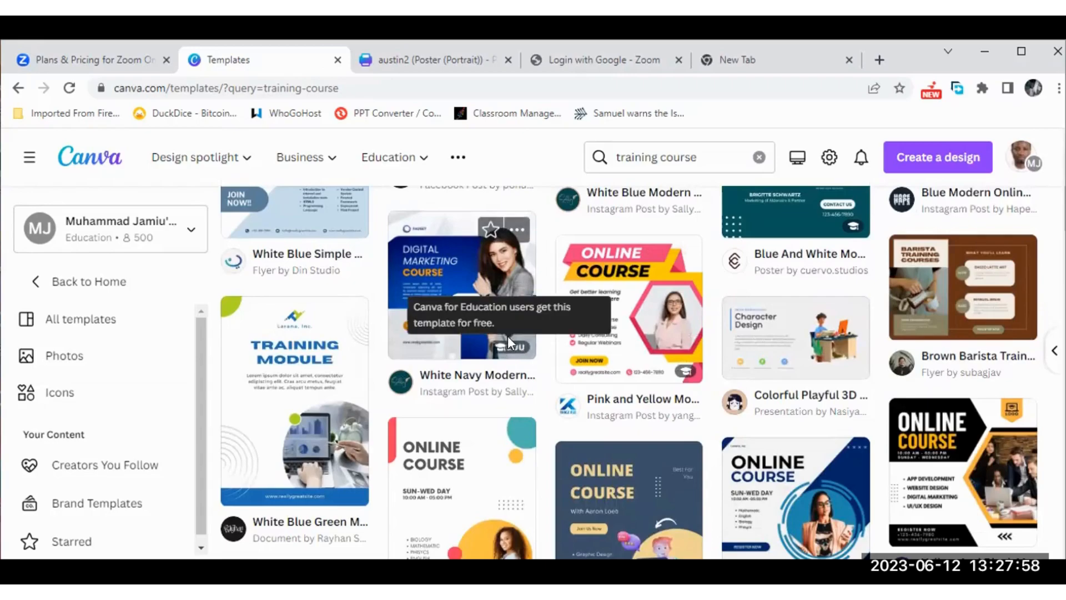
{"action": "mouse_move", "coordinate": [680, 365]}
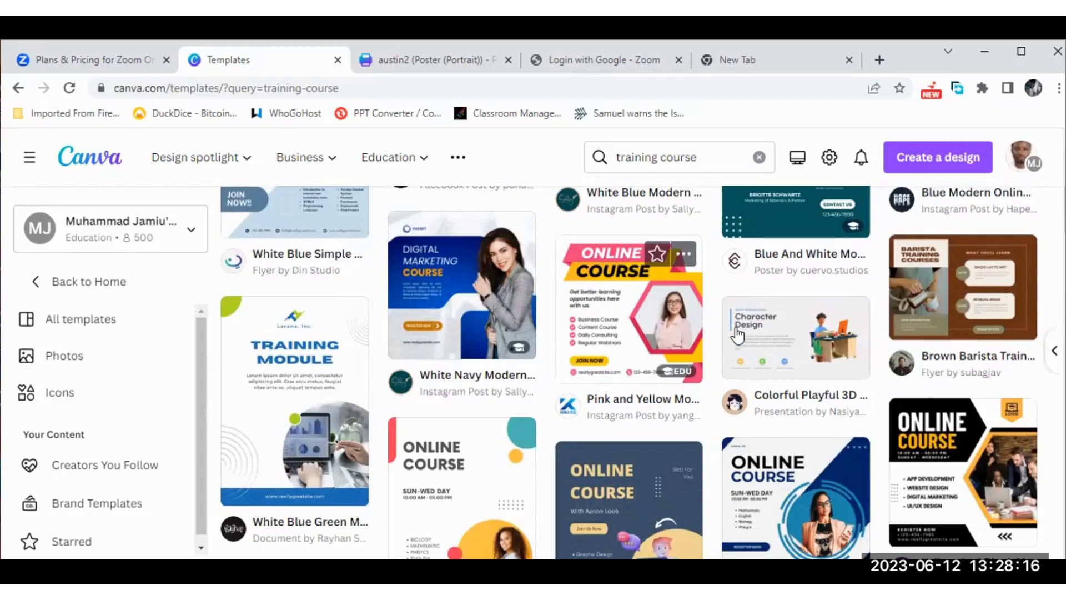
- Preview the Pink and Yellow Modern Online Course Instagram Post template and look through the similar templates
{"action": "left_click", "coordinate": [617, 319]}
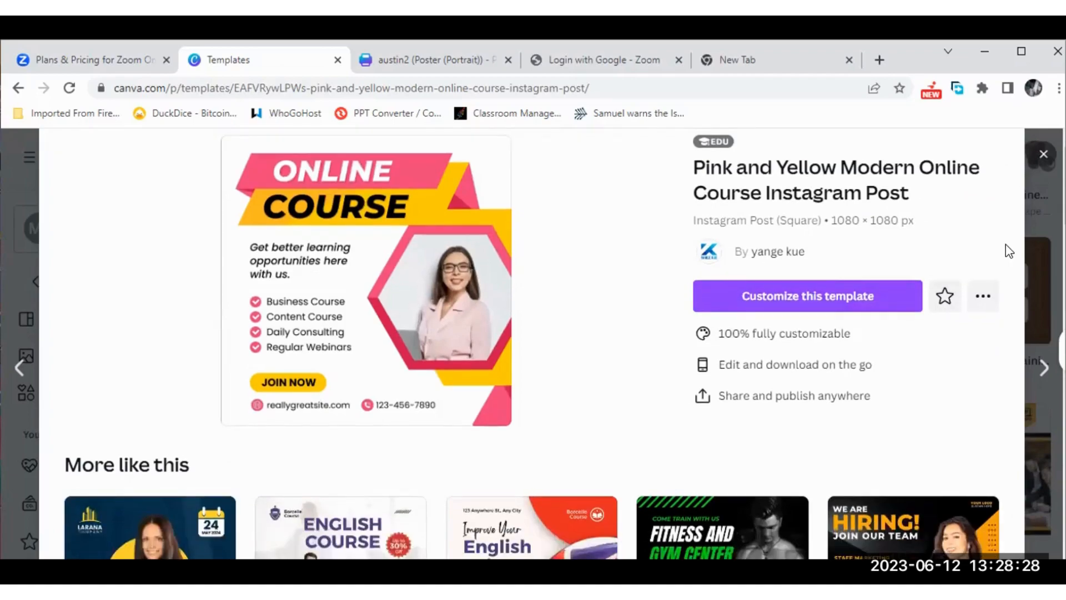
{"action": "scroll", "coordinate": [1009, 251], "scroll_direction": "down", "scroll_amount": 3}
{"action": "scroll", "coordinate": [1009, 251], "scroll_direction": "down", "scroll_amount": 3}
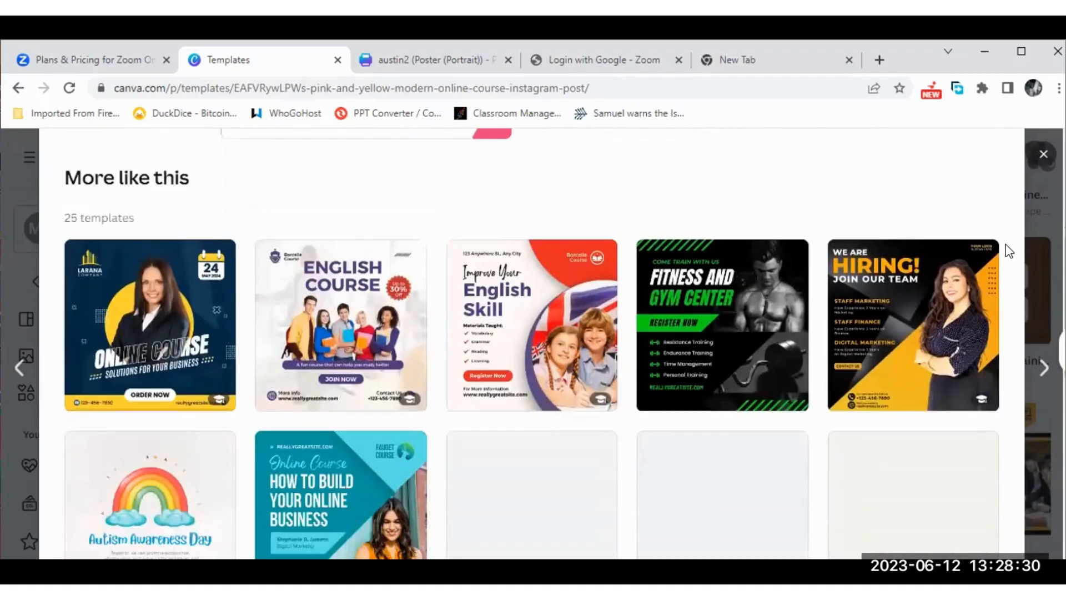
{"action": "scroll", "coordinate": [1009, 251], "scroll_direction": "down", "scroll_amount": 2}
{"action": "scroll", "coordinate": [1009, 251], "scroll_direction": "down", "scroll_amount": 1}
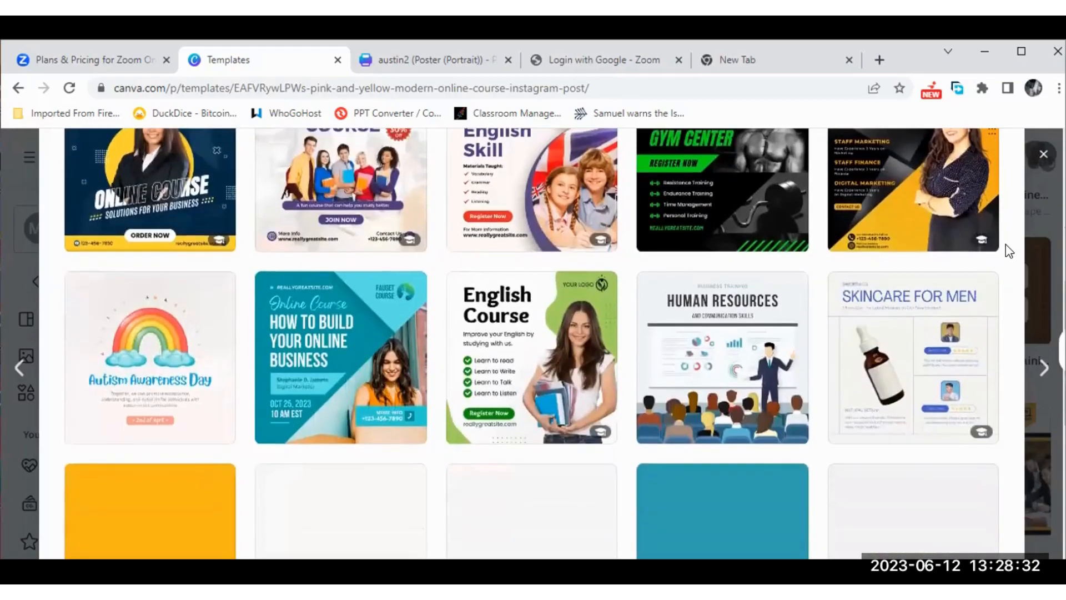
{"action": "scroll", "coordinate": [1009, 251], "scroll_direction": "down", "scroll_amount": 1}
{"action": "scroll", "coordinate": [1009, 251], "scroll_direction": "down", "scroll_amount": 1}
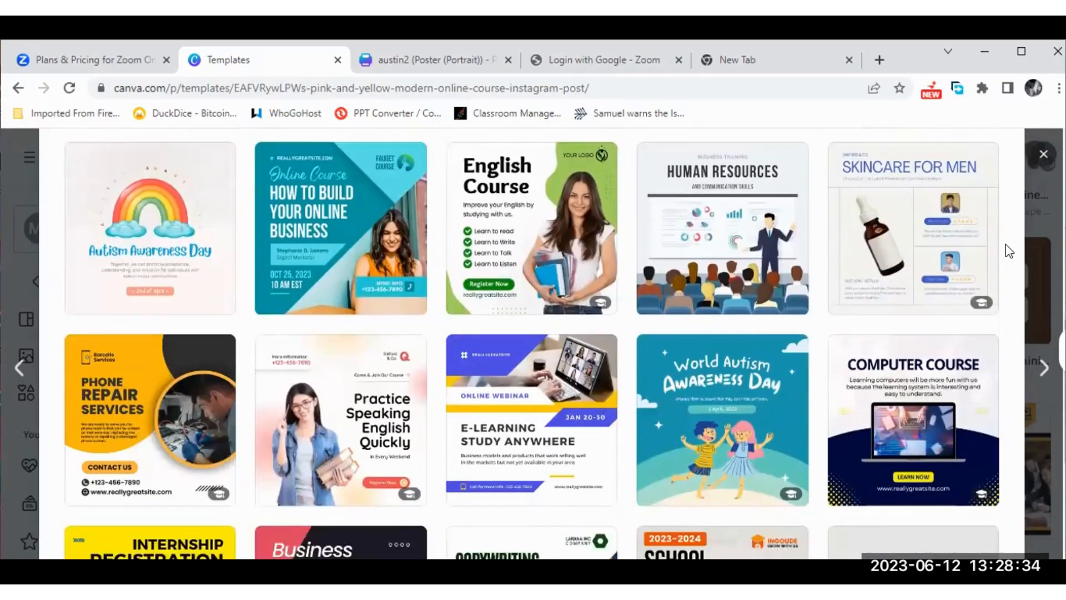
{"action": "scroll", "coordinate": [1009, 251], "scroll_direction": "up", "scroll_amount": 7}
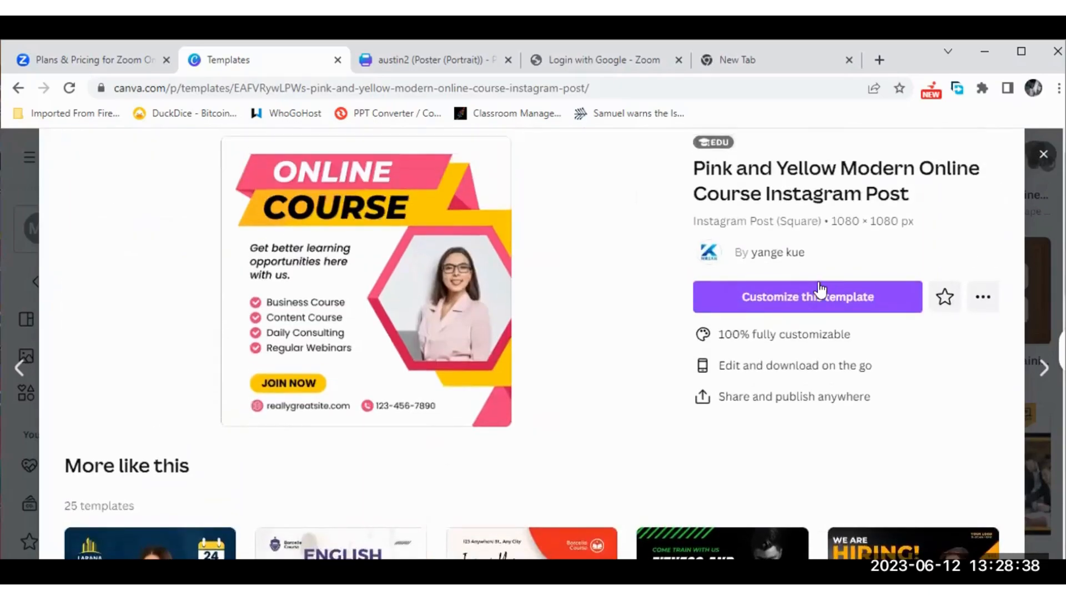
- Open the online course template for customizing and check that its photo, "COURSE" heading and tagline can be selected individually
{"action": "left_click", "coordinate": [814, 289]}
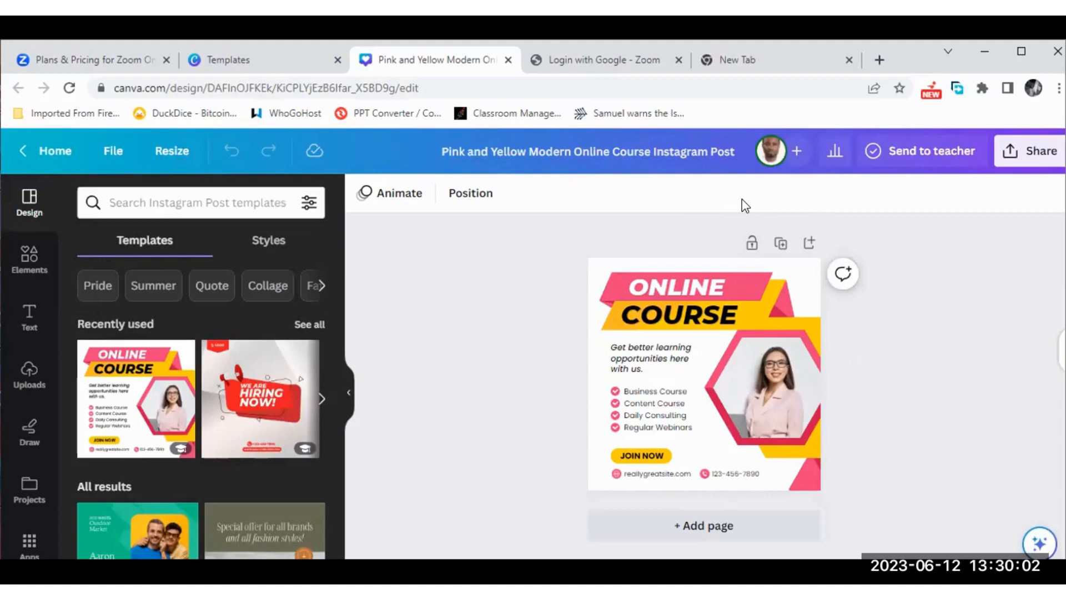
{"action": "left_click", "coordinate": [773, 375]}
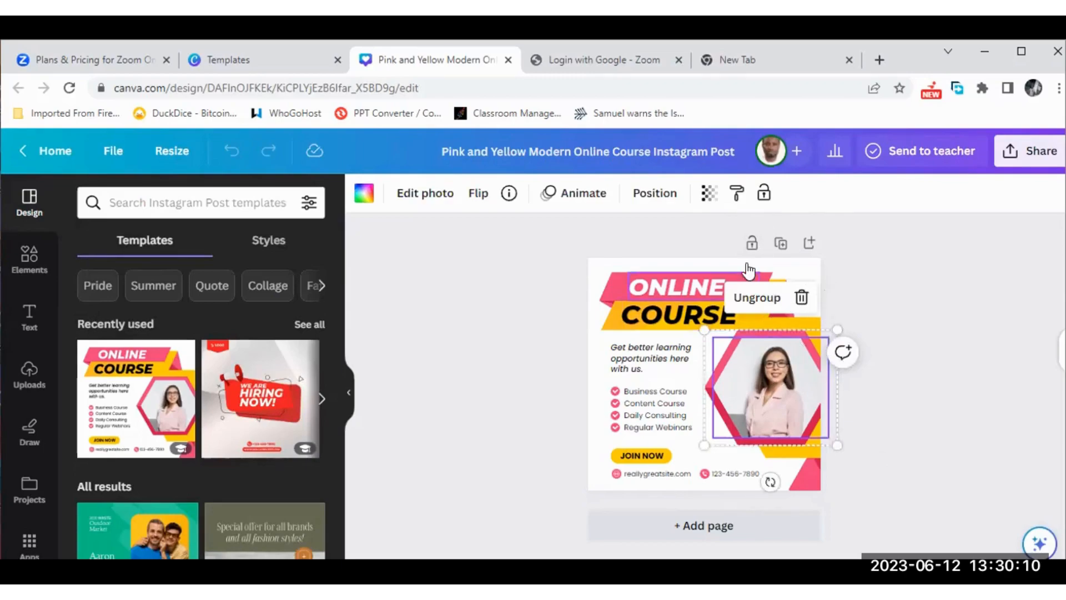
{"action": "left_click", "coordinate": [670, 316]}
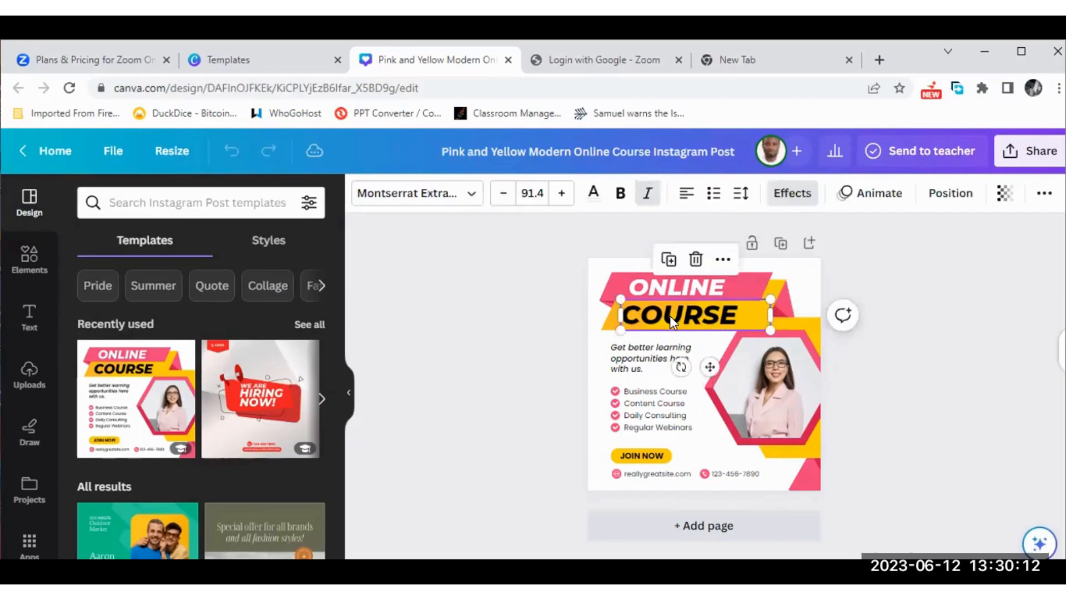
{"action": "double_click", "coordinate": [723, 316]}
{"action": "left_click", "coordinate": [655, 362]}
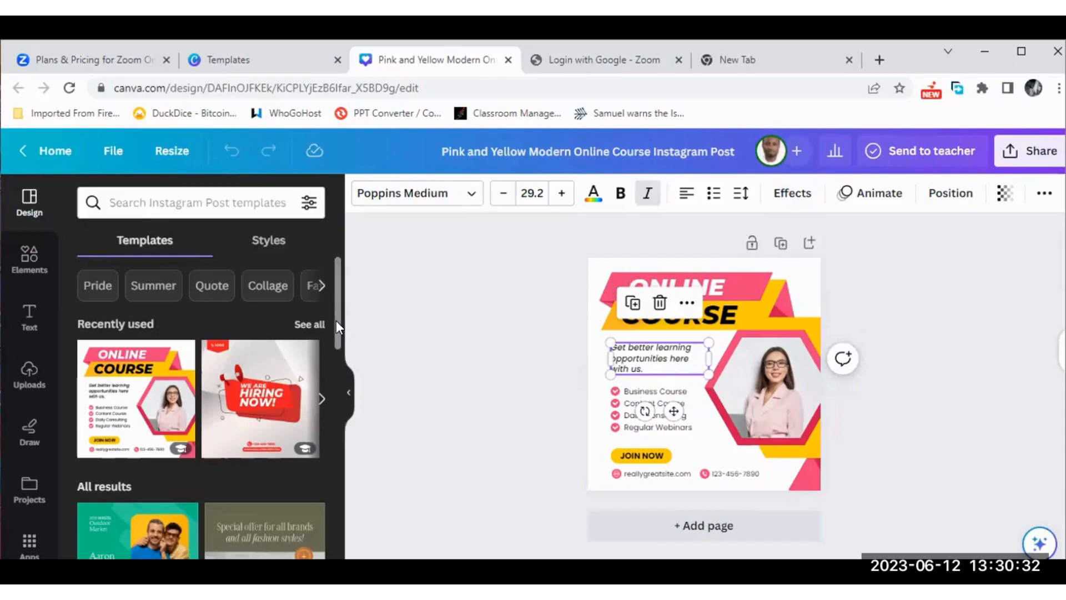
- Detach the woman's photo from the hexagonal frame and delete it
{"action": "left_click", "coordinate": [787, 384]}
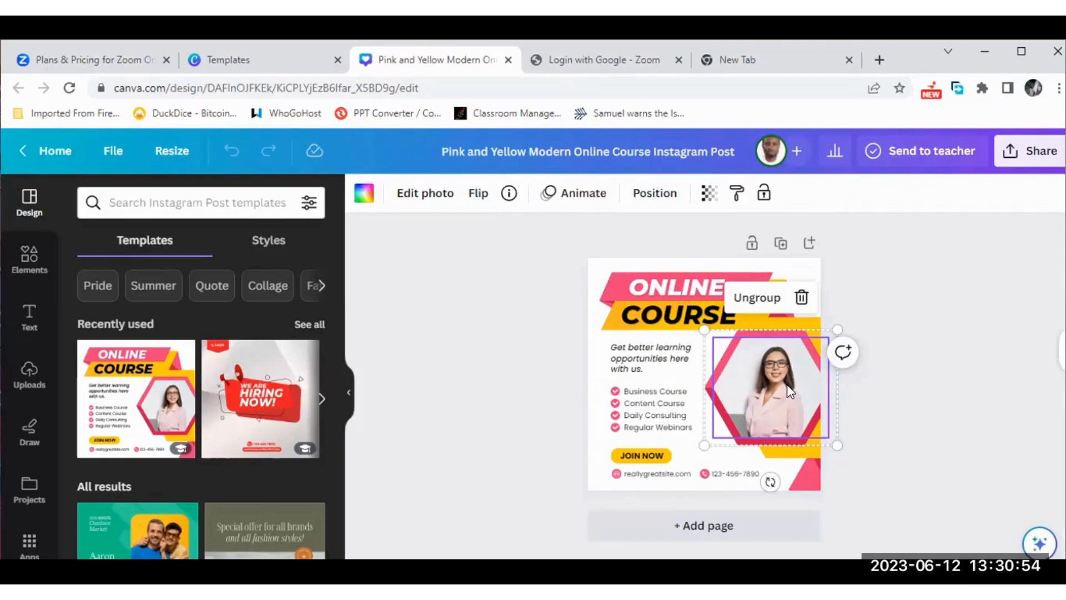
{"action": "right_click", "coordinate": [788, 384]}
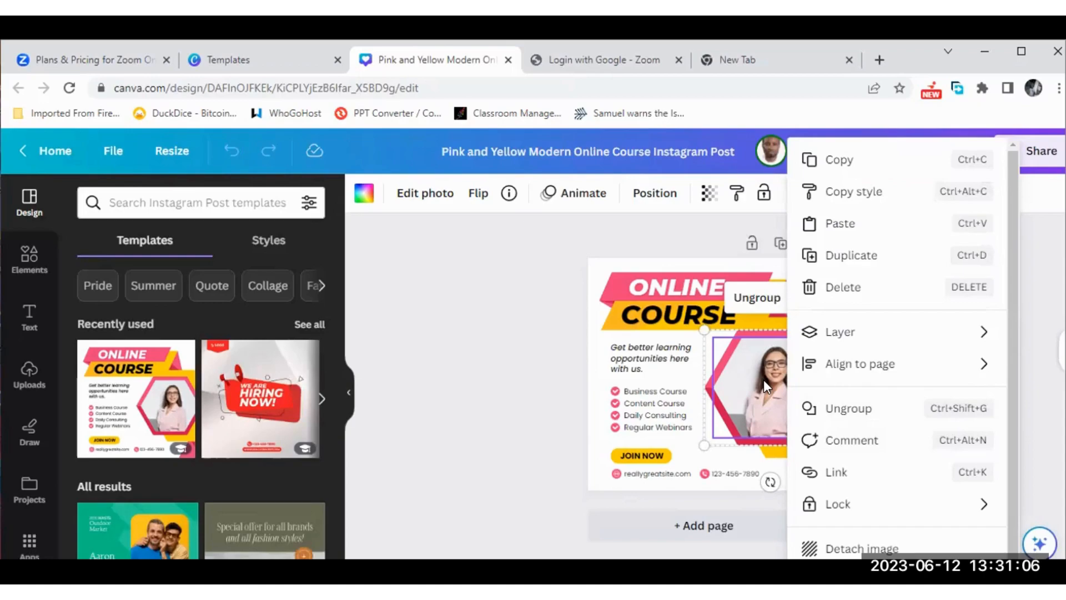
{"action": "left_click", "coordinate": [861, 548]}
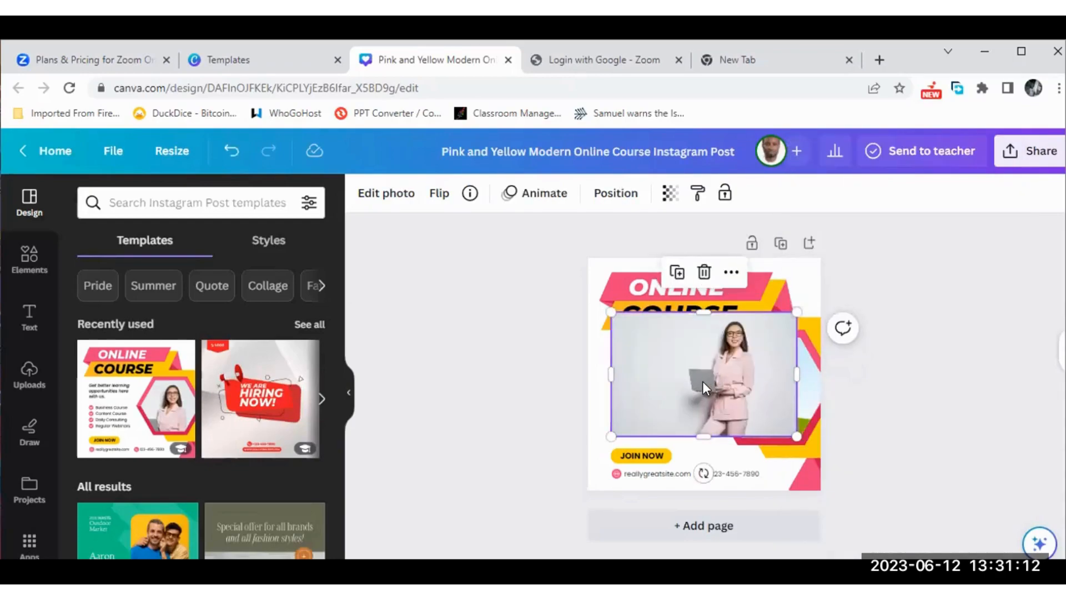
{"action": "key", "text": "Delete"}
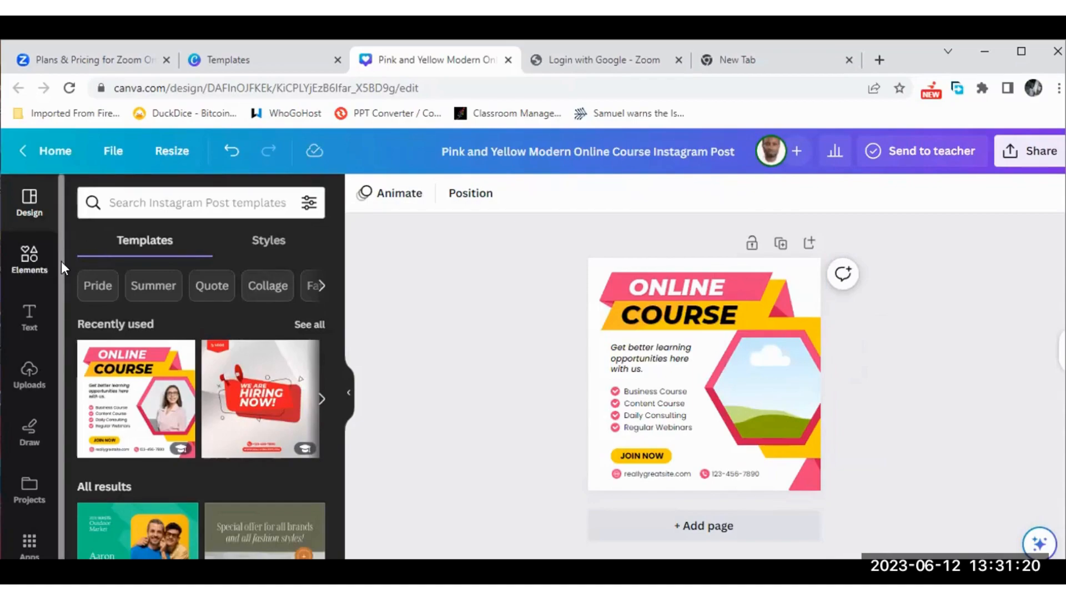
- Bring up the element library and get its search ready for a term
{"action": "left_click", "coordinate": [28, 259]}
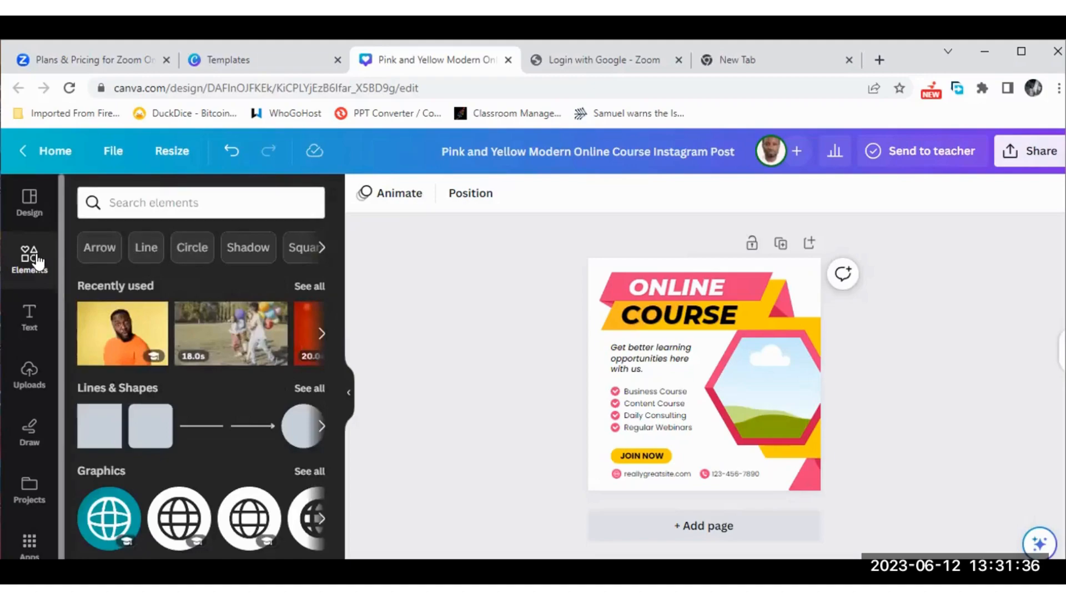
{"action": "left_click", "coordinate": [111, 203]}
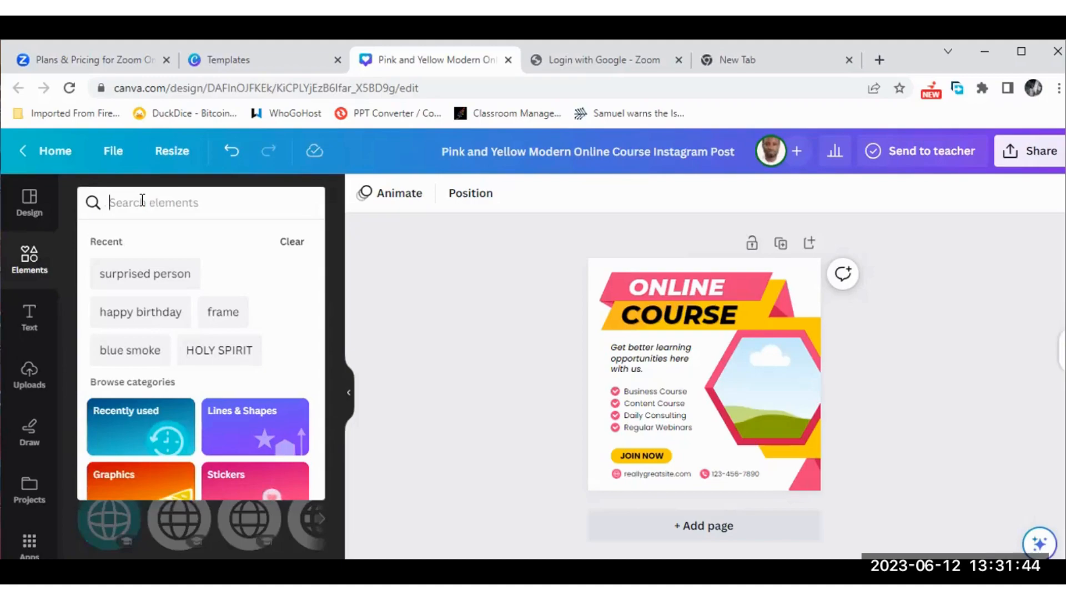
{"action": "type", "text": "computer"}
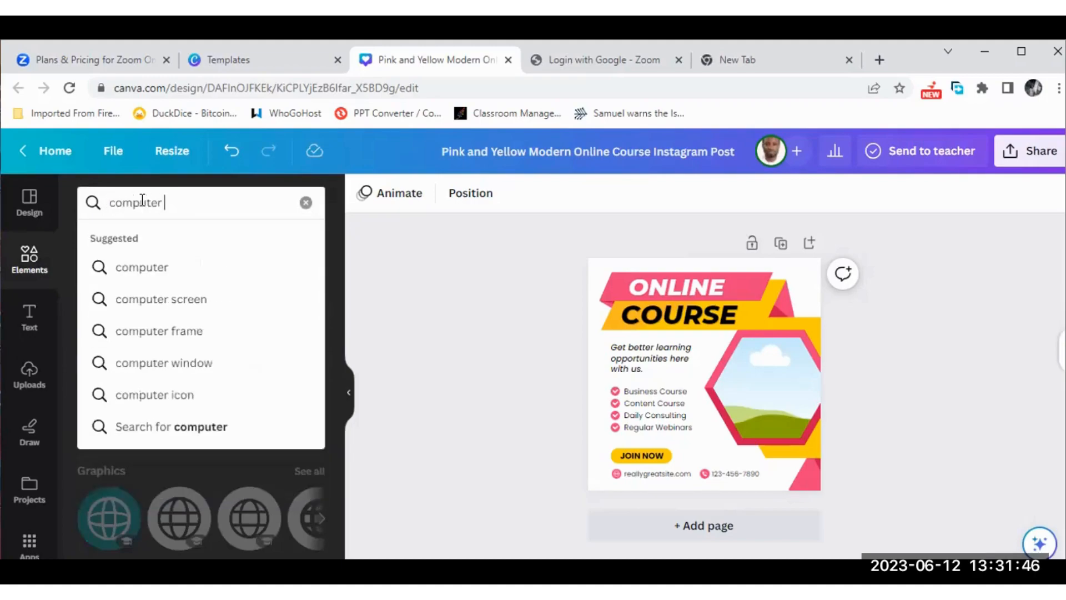
{"action": "type", "text": " genius"}
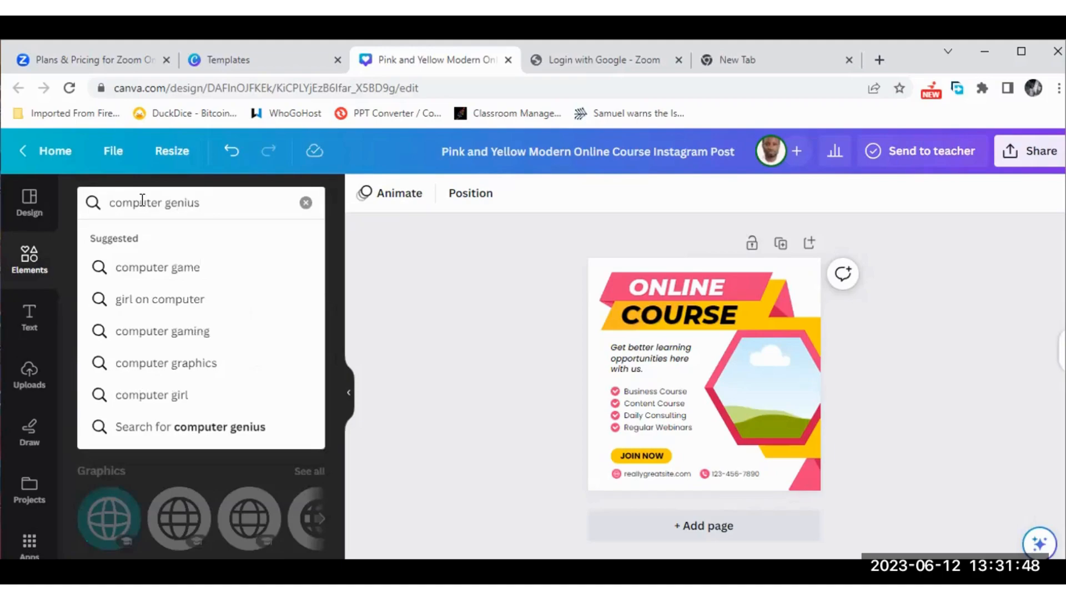
{"action": "key", "text": "BackSpace"}
{"action": "key", "text": "BackSpace"}
{"action": "key", "text": "BackSpace"}
{"action": "key", "text": "BackSpace"}
{"action": "key", "text": "BackSpace"}
{"action": "key", "text": "BackSpace"}
{"action": "key", "text": "BackSpace"}
{"action": "key", "text": "BackSpace"}
{"action": "key", "text": "BackSpace"}
{"action": "key", "text": "BackSpace"}
{"action": "key", "text": "BackSpace"}
{"action": "key", "text": "BackSpace"}
{"action": "key", "text": "BackSpace"}
{"action": "key", "text": "BackSpace"}
{"action": "key", "text": "BackSpace"}
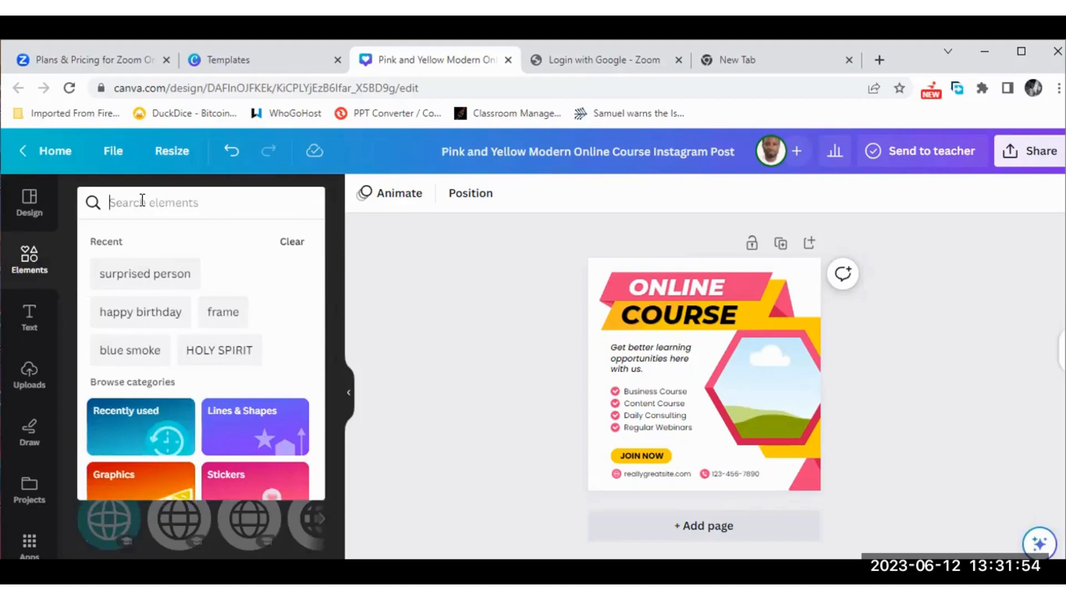
{"action": "type", "text": "computer engineer"}
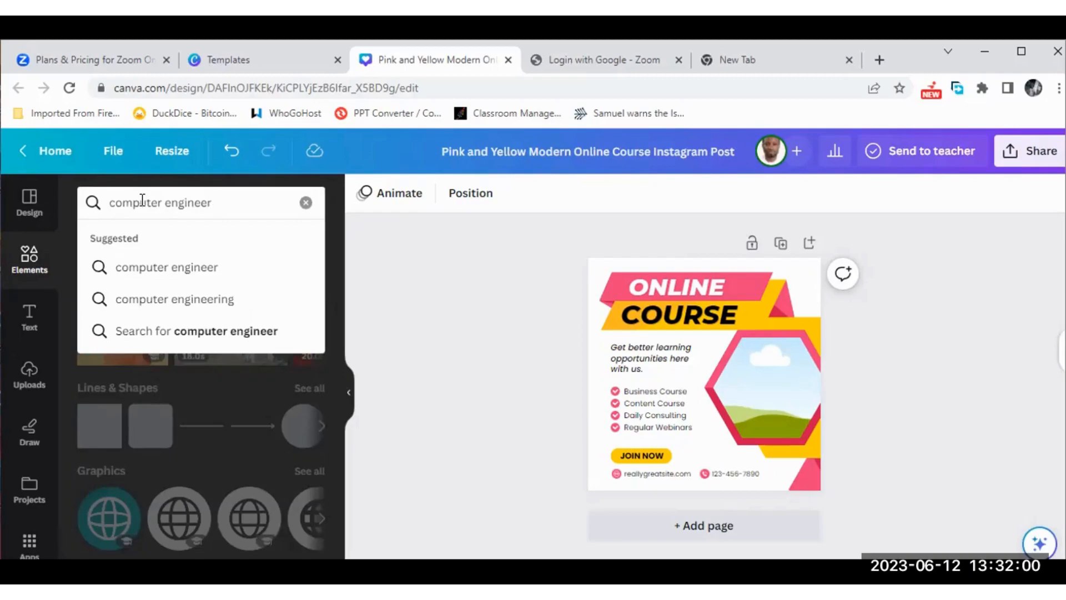
{"action": "key", "text": "BackSpace"}
{"action": "key", "text": "BackSpace"}
{"action": "key", "text": "BackSpace"}
{"action": "key", "text": "BackSpace"}
{"action": "key", "text": "BackSpace"}
{"action": "key", "text": "BackSpace"}
{"action": "key", "text": "BackSpace"}
{"action": "key", "text": "BackSpace"}
{"action": "key", "text": "BackSpace"}
{"action": "key", "text": "BackSpace"}
{"action": "key", "text": "BackSpace"}
{"action": "key", "text": "BackSpace"}
{"action": "key", "text": "BackSpace"}
{"action": "key", "text": "BackSpace"}
{"action": "key", "text": "BackSpace"}
{"action": "key", "text": "BackSpace"}
{"action": "key", "text": "BackSpace"}
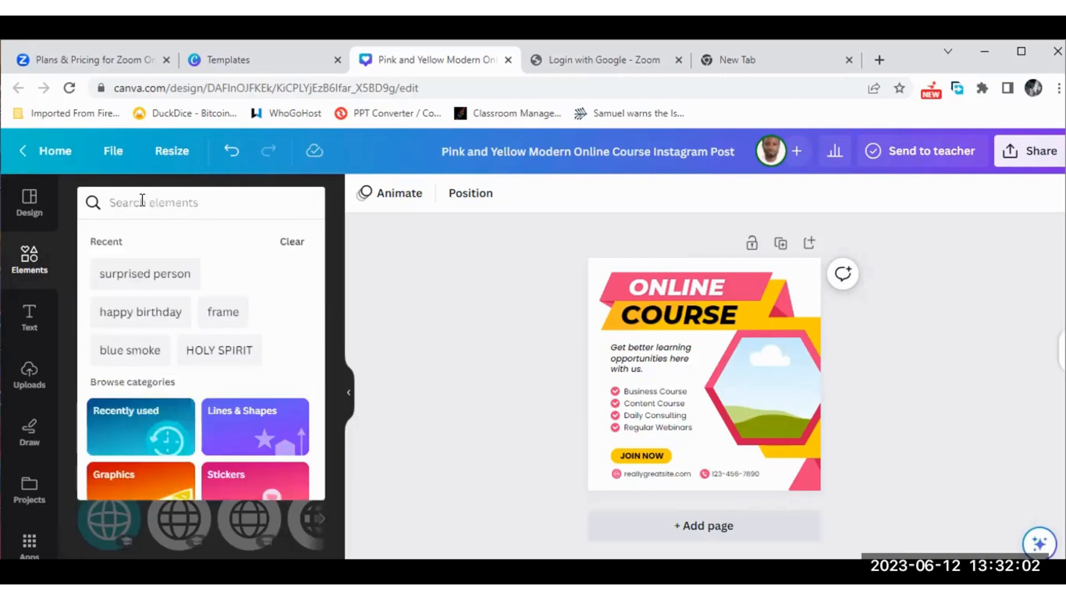
- Search the element library for "an african computer engineer" and show all matching photos
{"action": "type", "text": "aa"}
{"action": "key", "text": "BackSpace"}
{"action": "type", "text": "n african "}
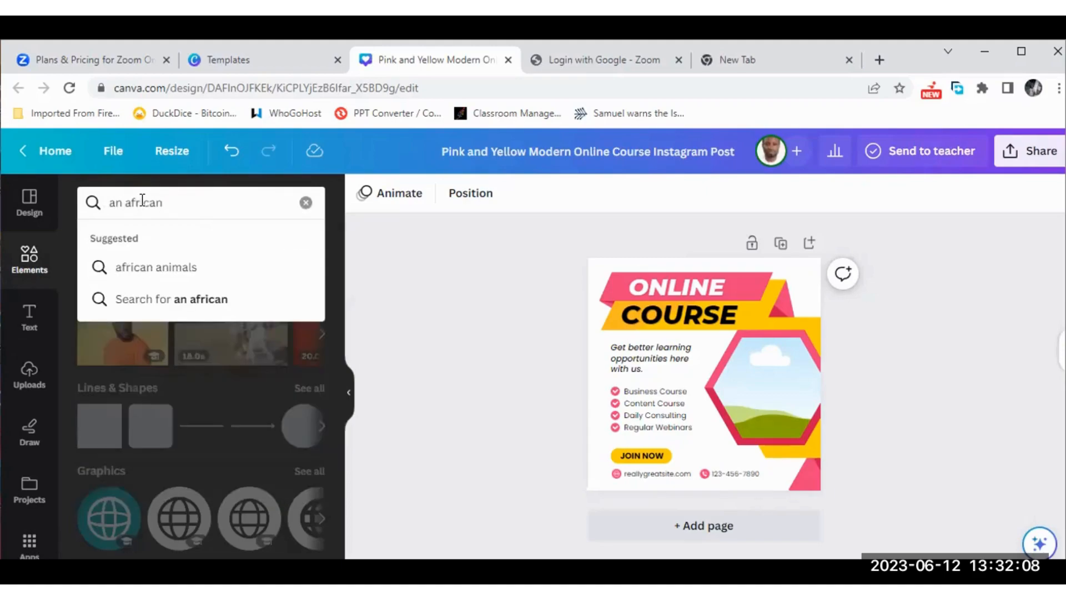
{"action": "type", "text": "comput"}
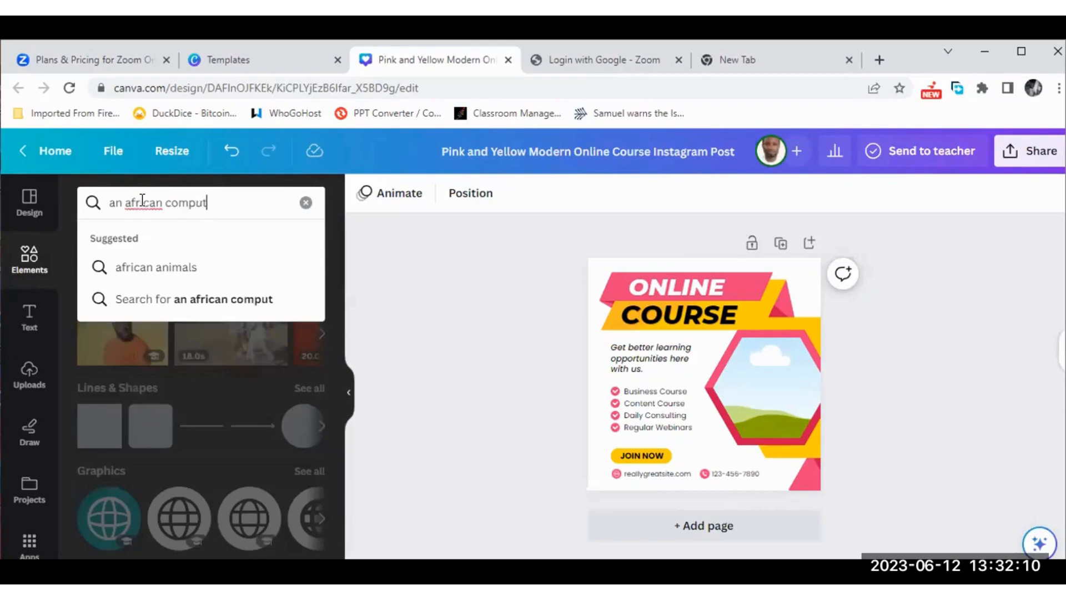
{"action": "type", "text": "er engineer"}
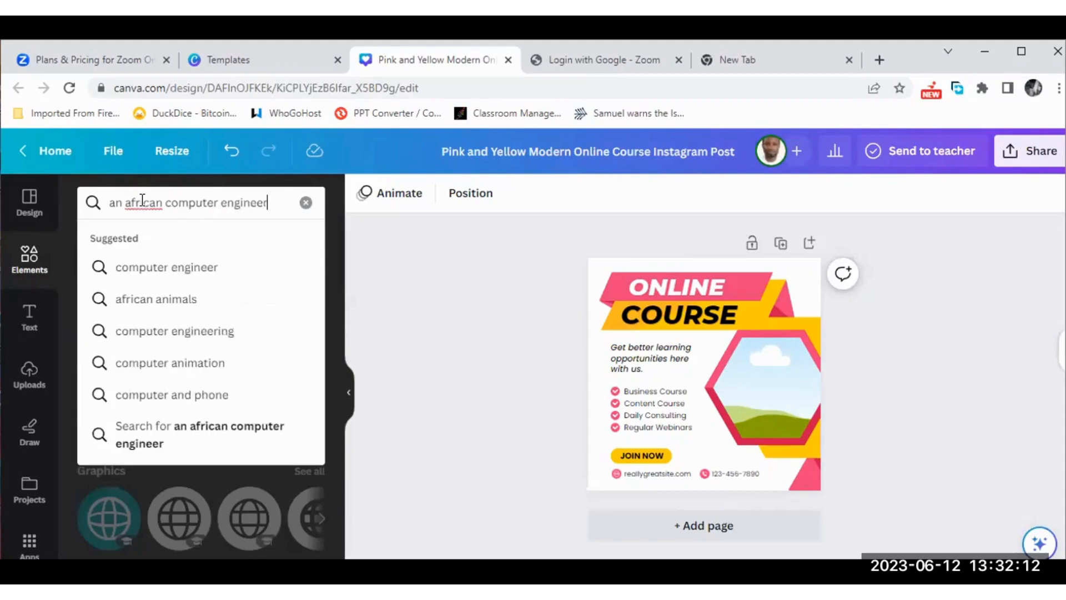
{"action": "key", "text": "Return"}
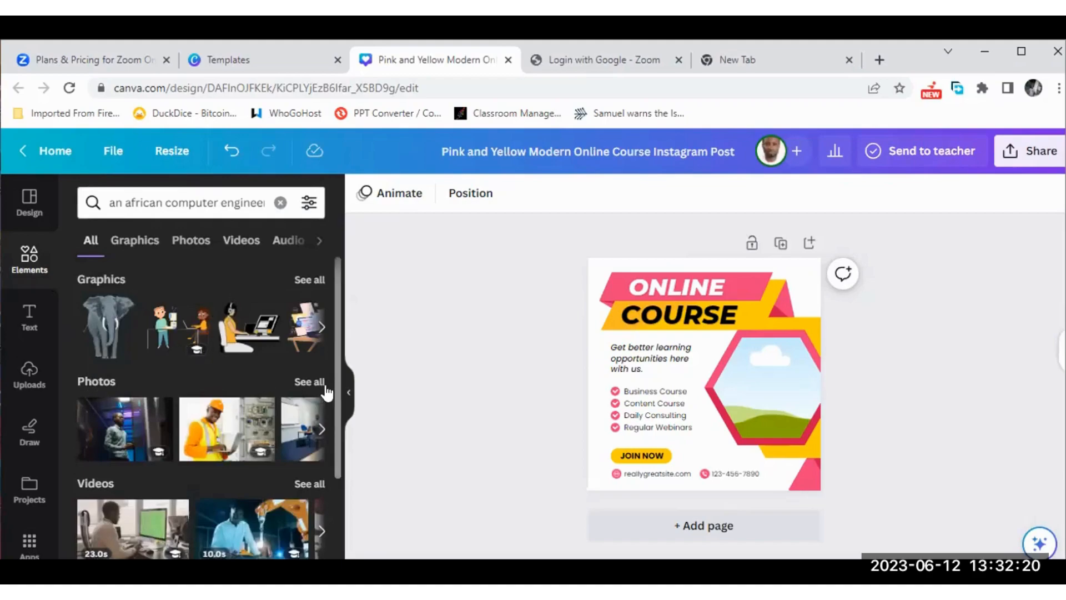
{"action": "left_click", "coordinate": [308, 383]}
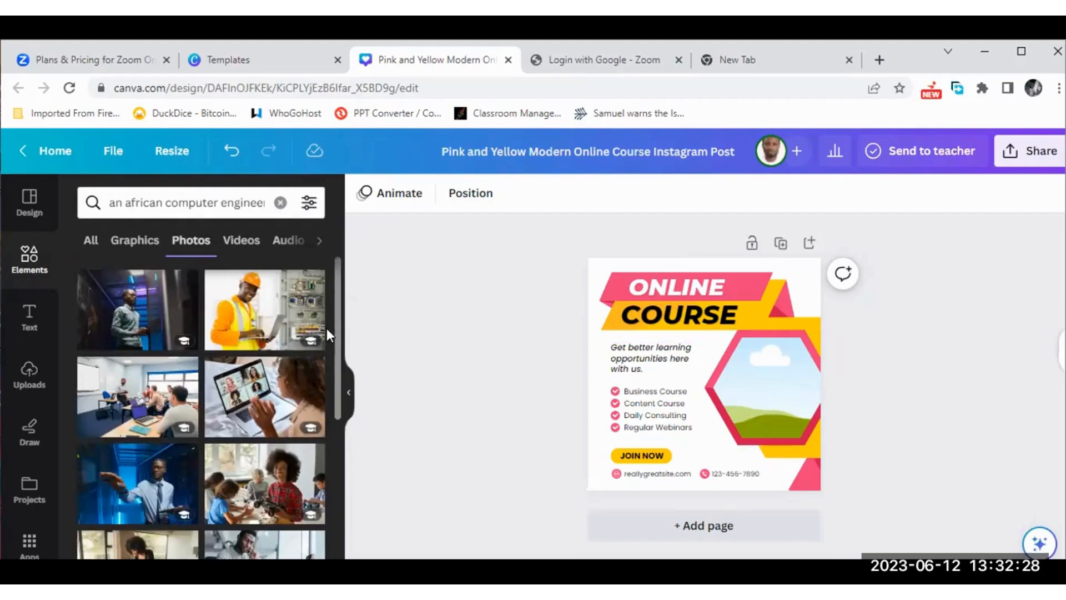
- Browse the photo results, add the photo of the man standing in a server room, and move it to the page's upper right corner
{"action": "scroll", "coordinate": [335, 330], "scroll_direction": "down", "scroll_amount": 3}
{"action": "scroll", "coordinate": [339, 416], "scroll_direction": "down", "scroll_amount": 2}
{"action": "scroll", "coordinate": [333, 333], "scroll_direction": "up", "scroll_amount": 4}
{"action": "scroll", "coordinate": [332, 318], "scroll_direction": "up", "scroll_amount": 2}
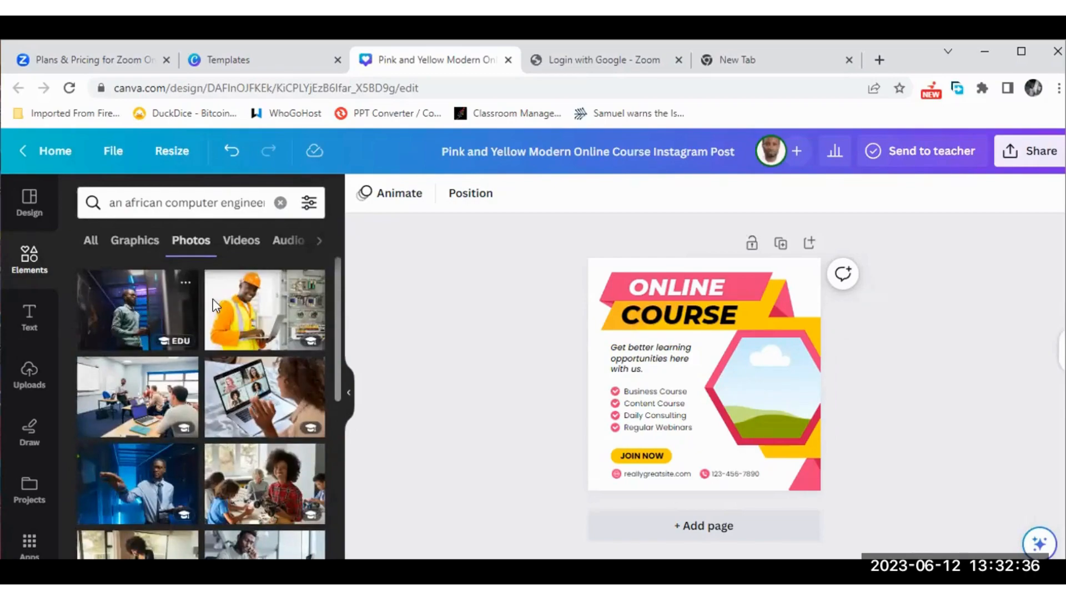
{"action": "left_click", "coordinate": [121, 319]}
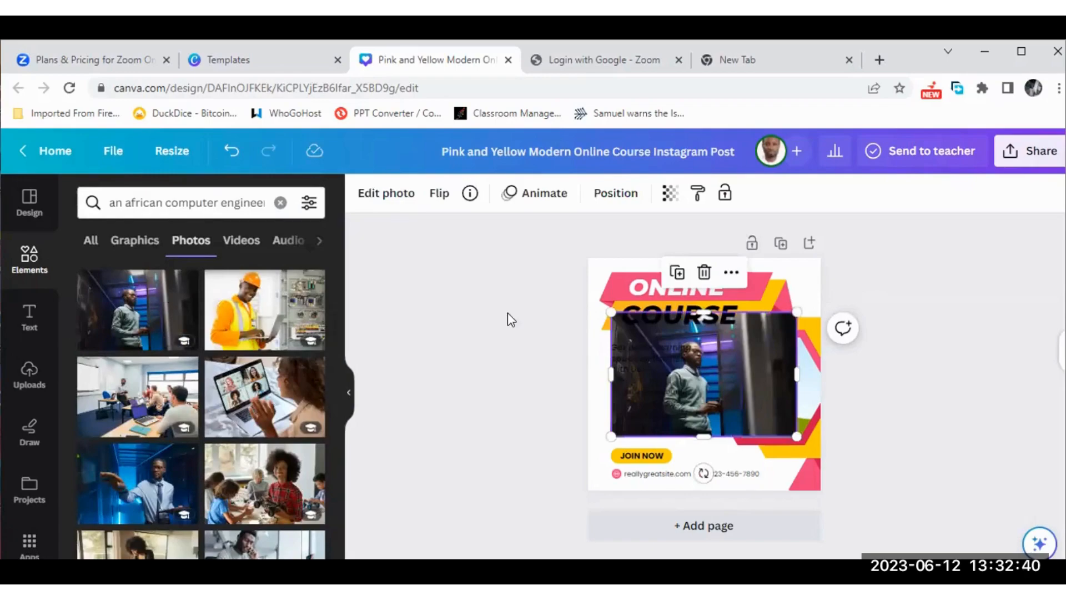
{"action": "left_click_drag", "start_coordinate": [724, 376], "coordinate": [748, 315]}
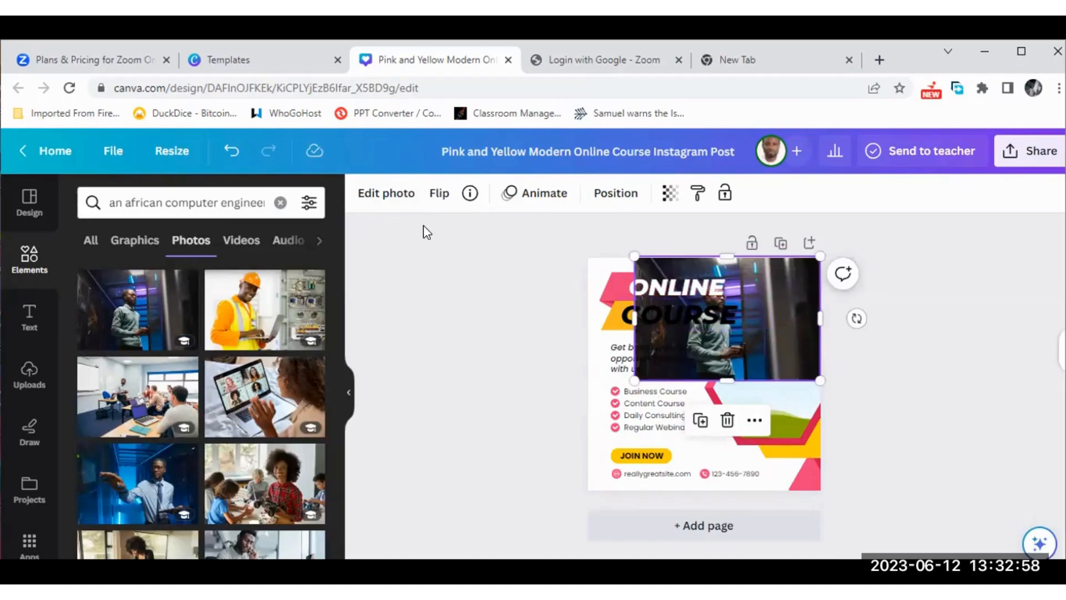
- Try to remove the background of the server room photo with BG Remover
{"action": "left_click", "coordinate": [377, 201]}
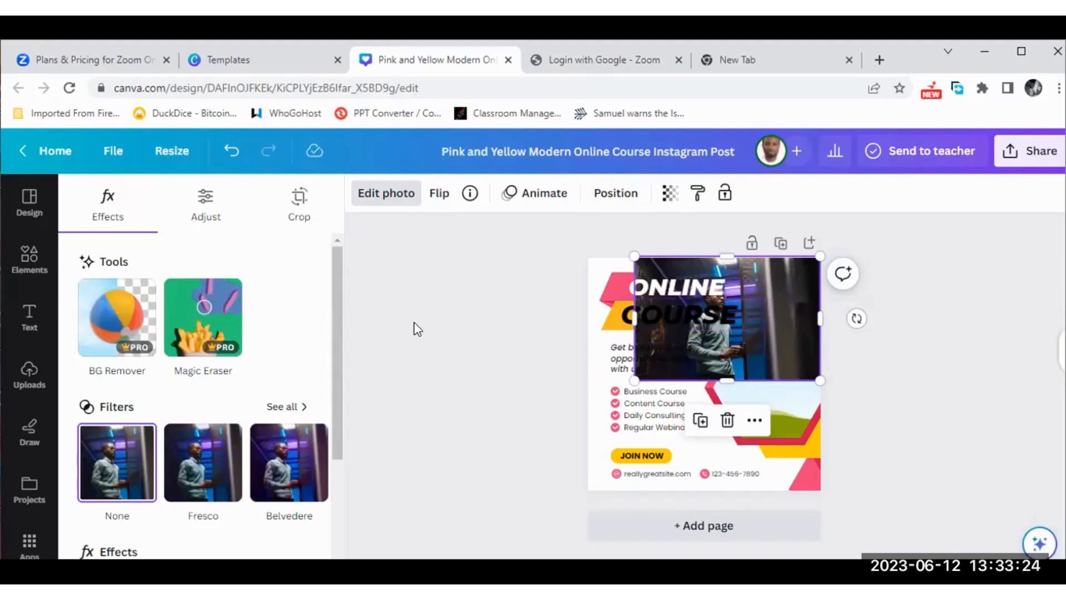
{"action": "left_click", "coordinate": [123, 321]}
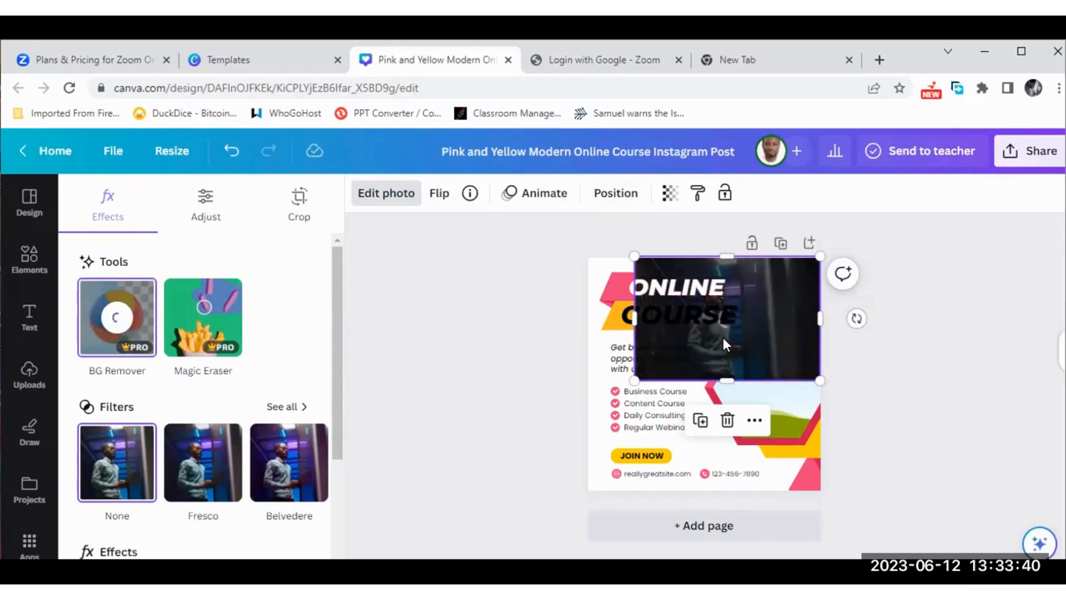
- Place the man's photo inside the hexagonal frame, undoing the first placement and dropping it in again
{"action": "left_click_drag", "start_coordinate": [720, 341], "coordinate": [742, 371]}
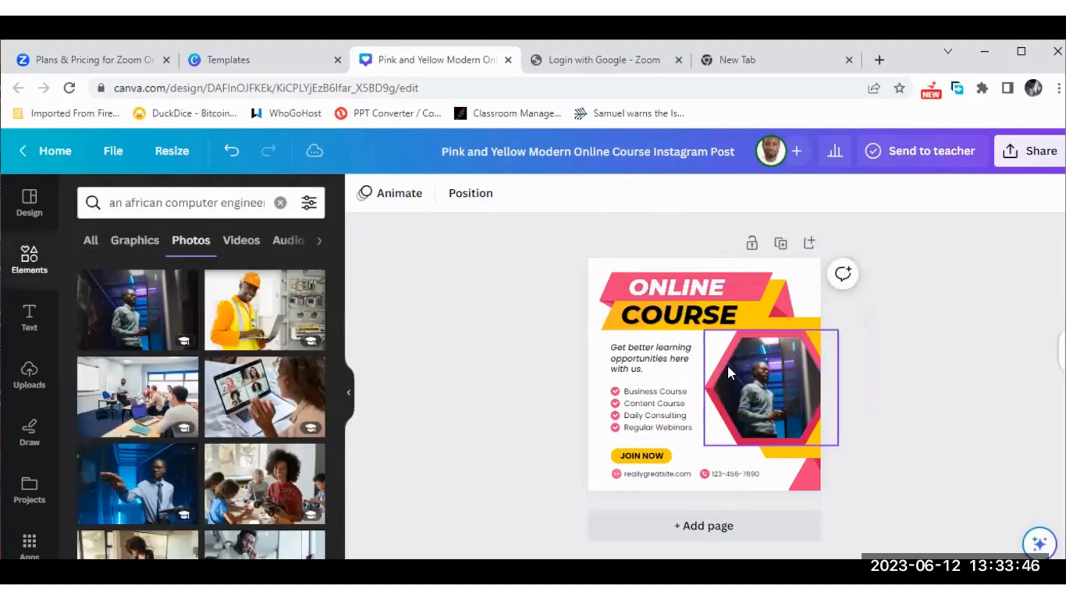
{"action": "key", "text": "ctrl+z"}
{"action": "left_click_drag", "start_coordinate": [737, 344], "coordinate": [741, 370]}
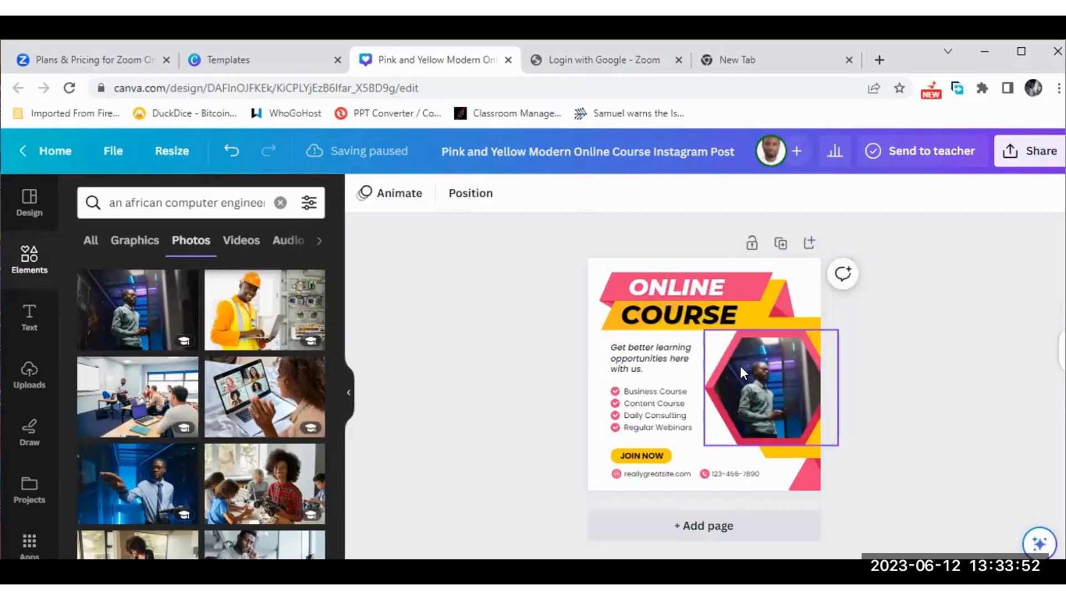
- Flip the photo in the hexagonal frame horizontally and deselect it
{"action": "left_click", "coordinate": [764, 384]}
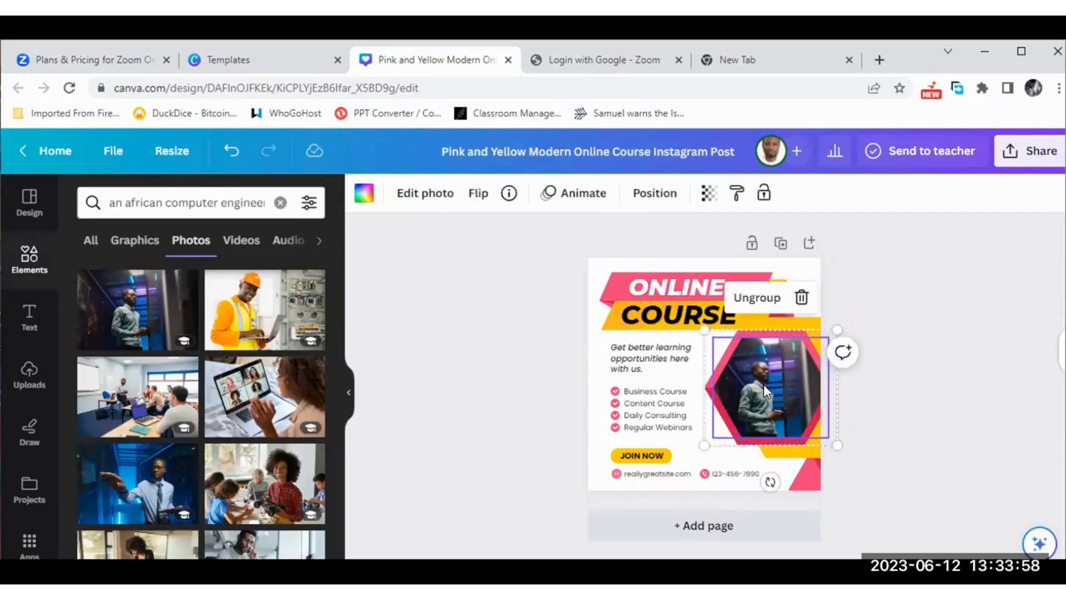
{"action": "left_click", "coordinate": [477, 193]}
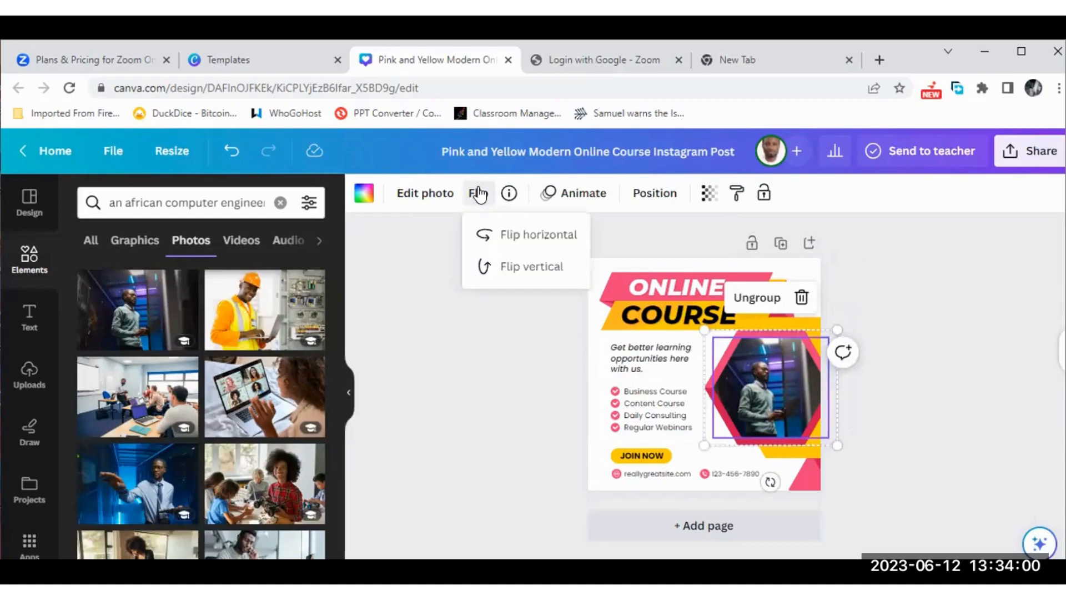
{"action": "left_click", "coordinate": [528, 233]}
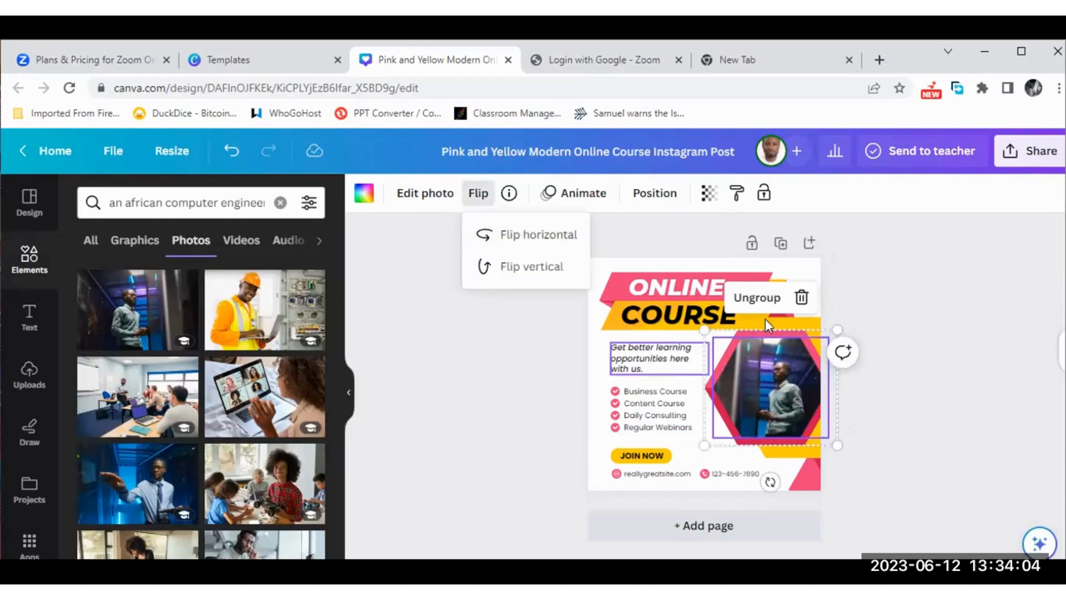
{"action": "left_click", "coordinate": [536, 386]}
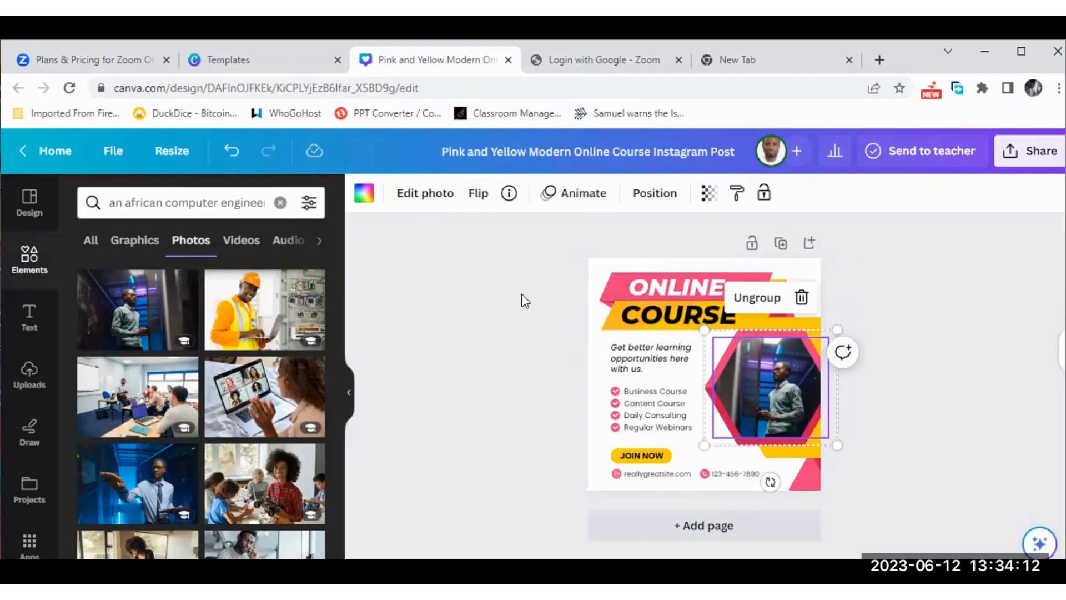
{"action": "left_click", "coordinate": [508, 303]}
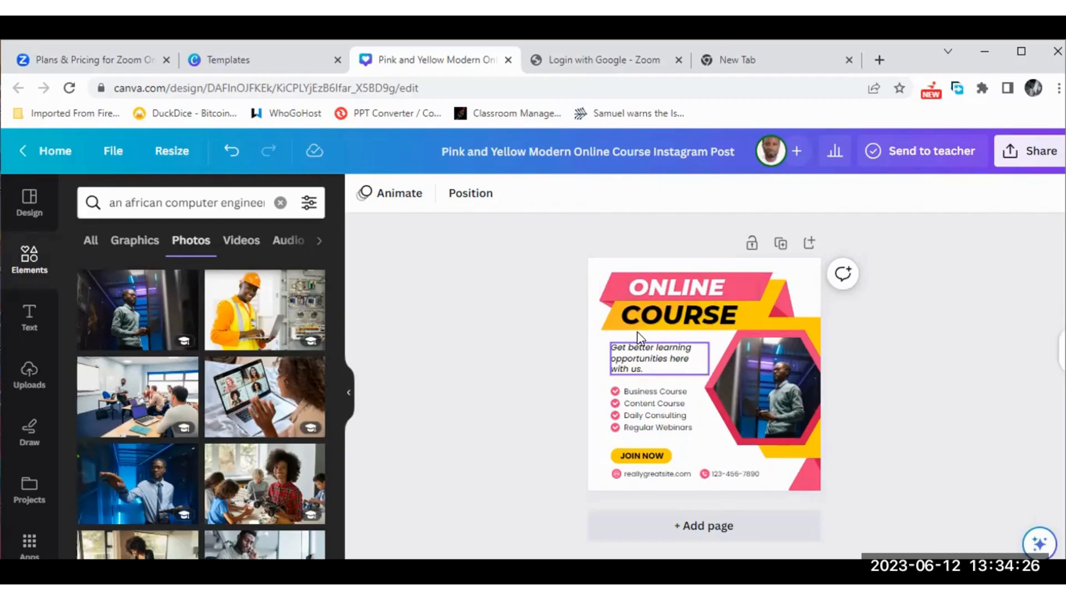
- Recolor the heading banner's bright yellow part to the photo's blue and its orange part to the photo's light grey
{"action": "left_click", "coordinate": [607, 287]}
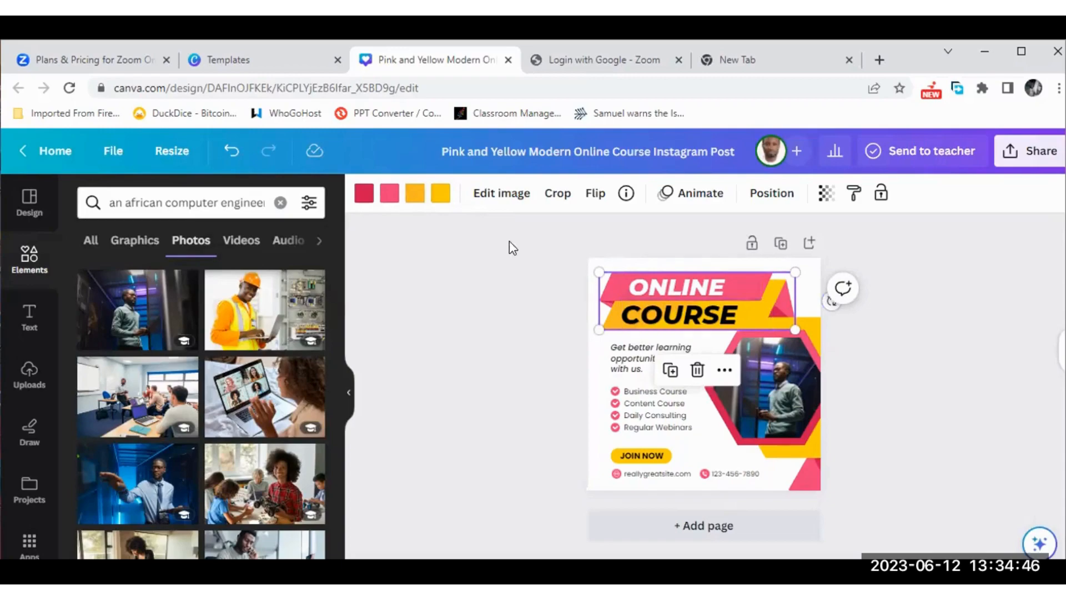
{"action": "left_click", "coordinate": [436, 199]}
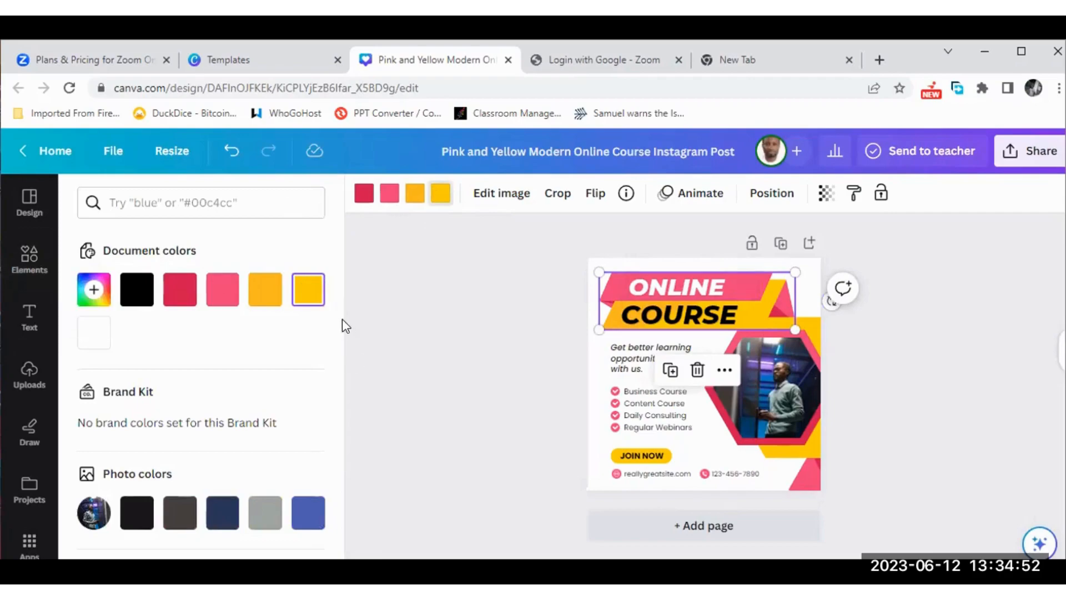
{"action": "left_click_drag", "start_coordinate": [340, 321], "coordinate": [341, 398]}
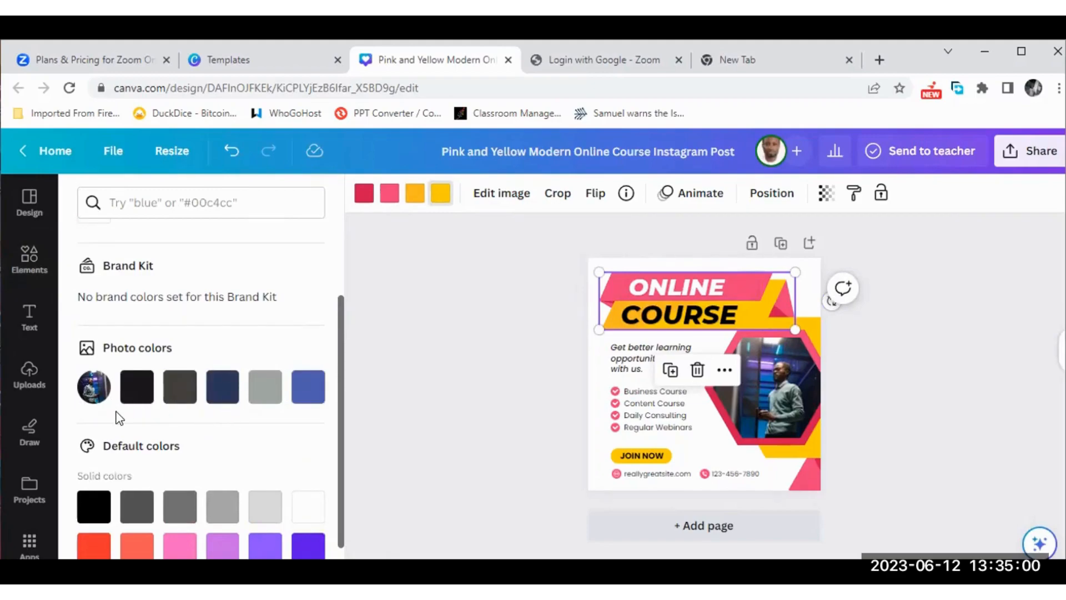
{"action": "left_click", "coordinate": [309, 394]}
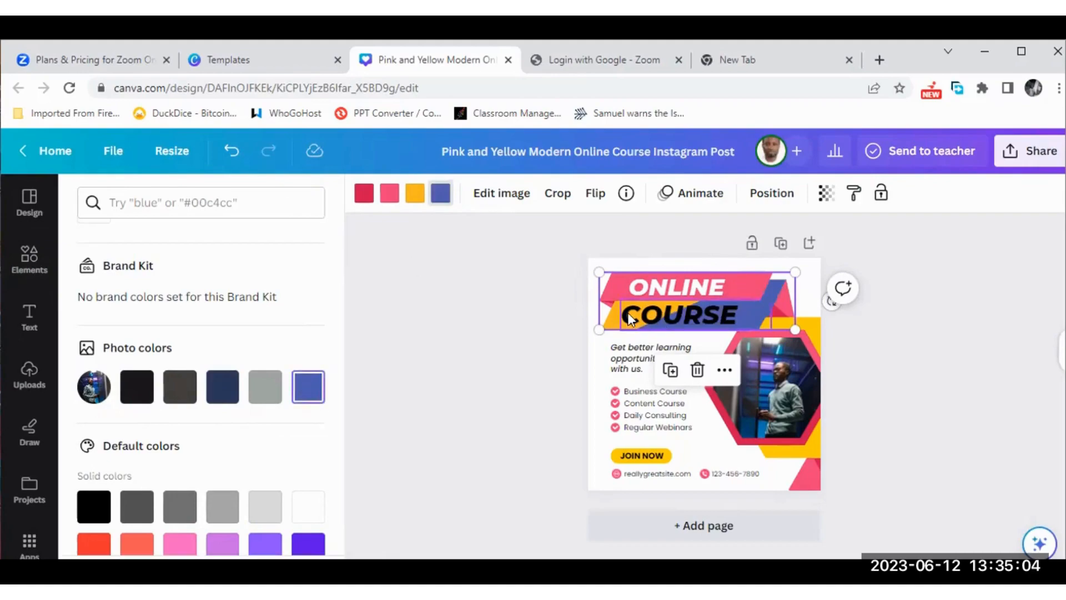
{"action": "left_click", "coordinate": [415, 195]}
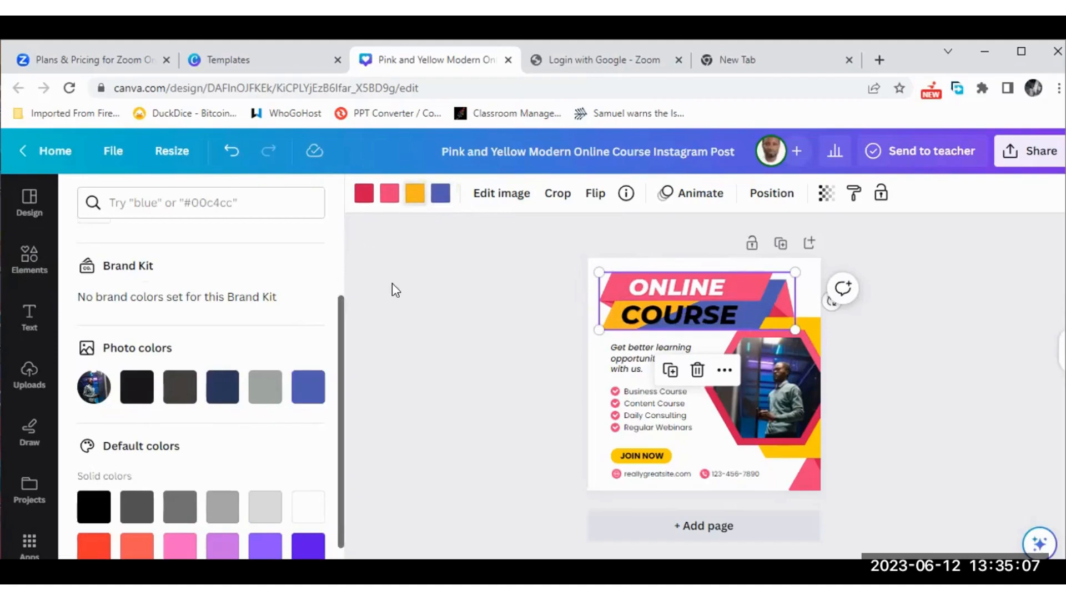
{"action": "left_click", "coordinate": [263, 394]}
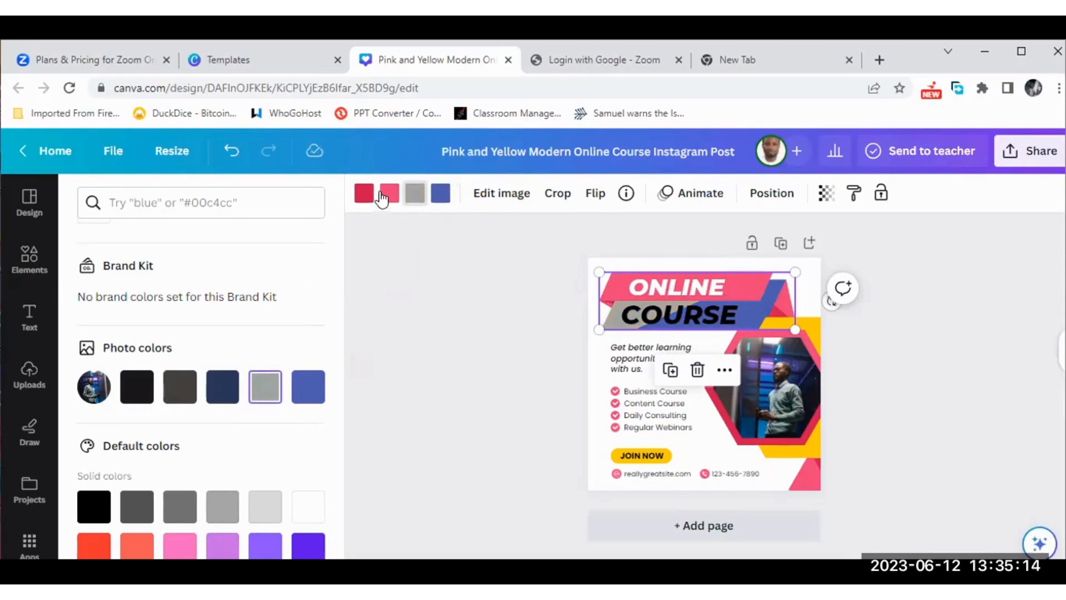
- Recolor the heading banner's dark red folds to the photo's dark grey and its pink part to near-black #1a191d
{"action": "left_click", "coordinate": [362, 197]}
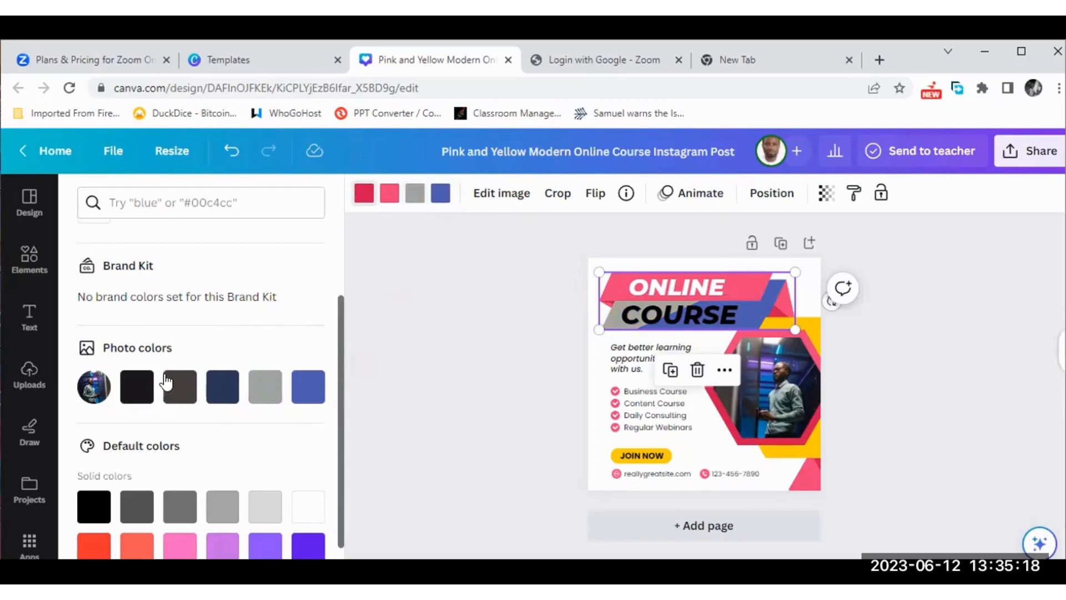
{"action": "left_click", "coordinate": [175, 388]}
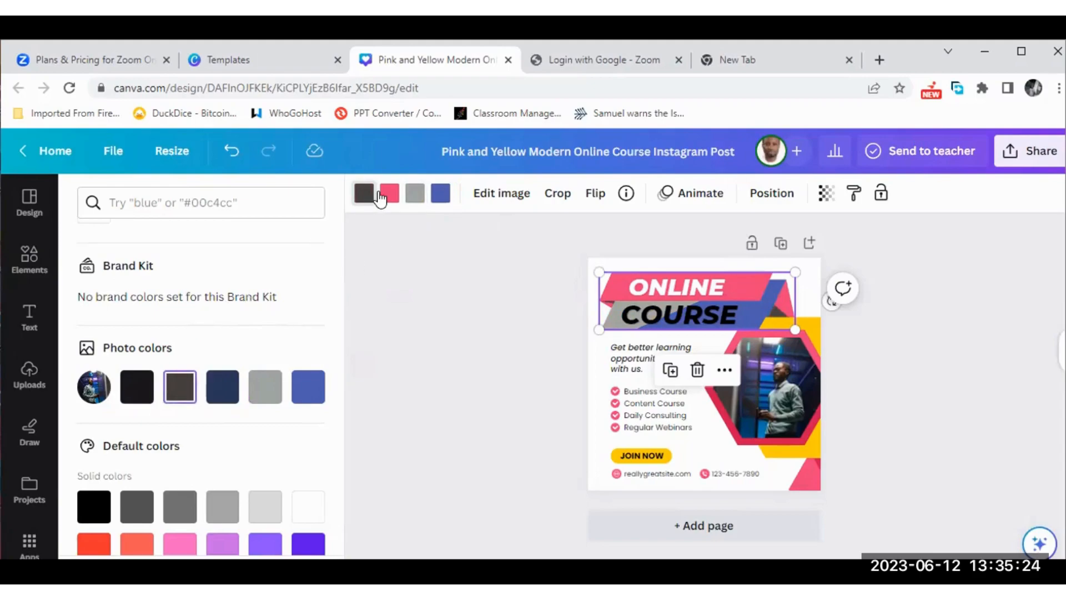
{"action": "left_click", "coordinate": [388, 194]}
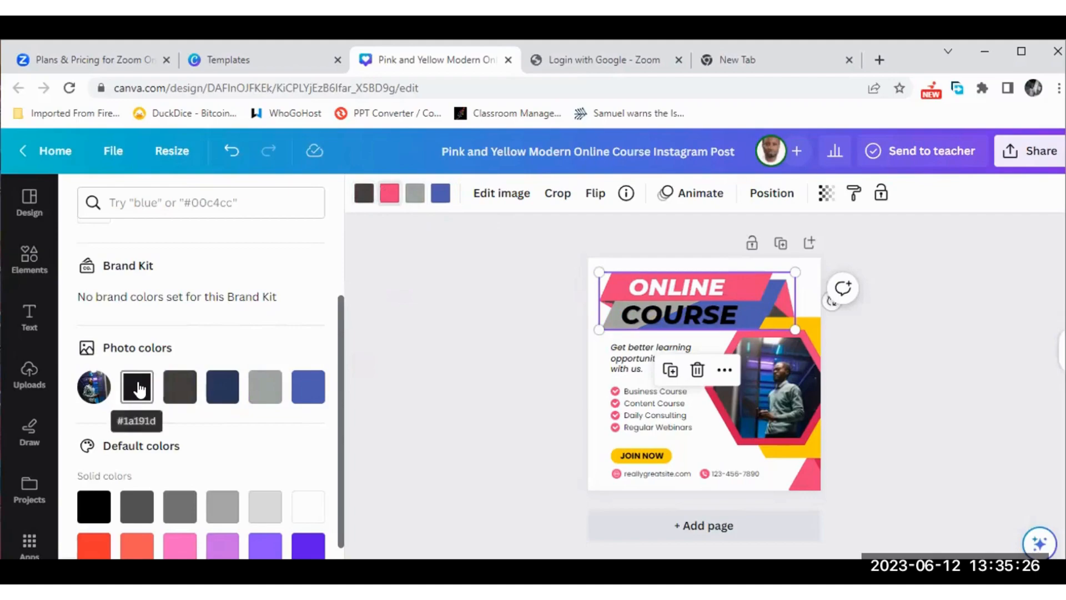
{"action": "left_click", "coordinate": [139, 389]}
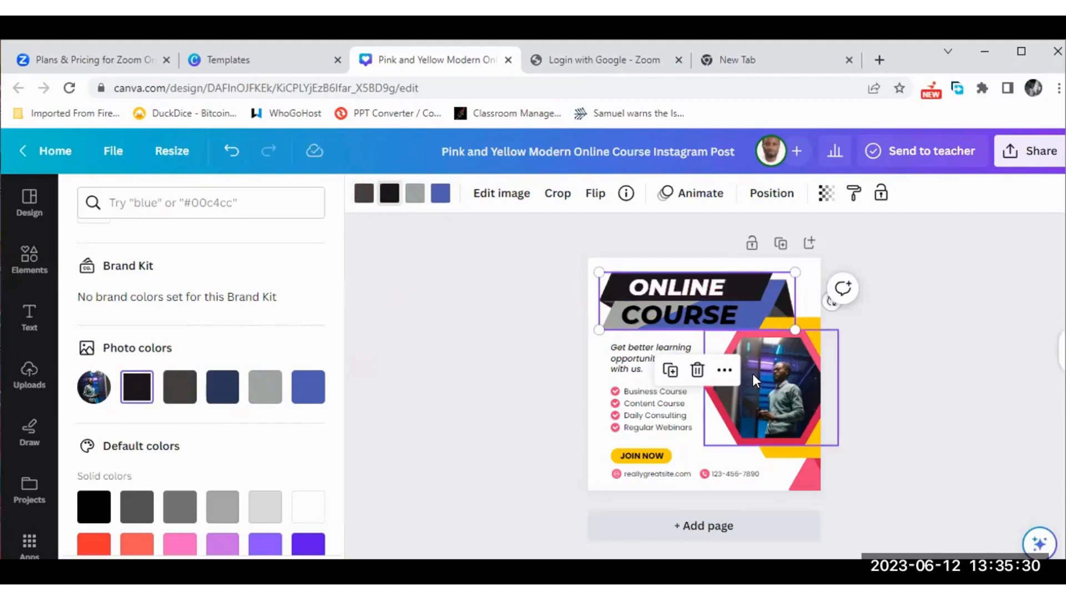
- Recolor the yellow shape behind the hexagonal photo, trying dark grey before settling on light grey #a0a6a3
{"action": "left_click", "coordinate": [807, 335]}
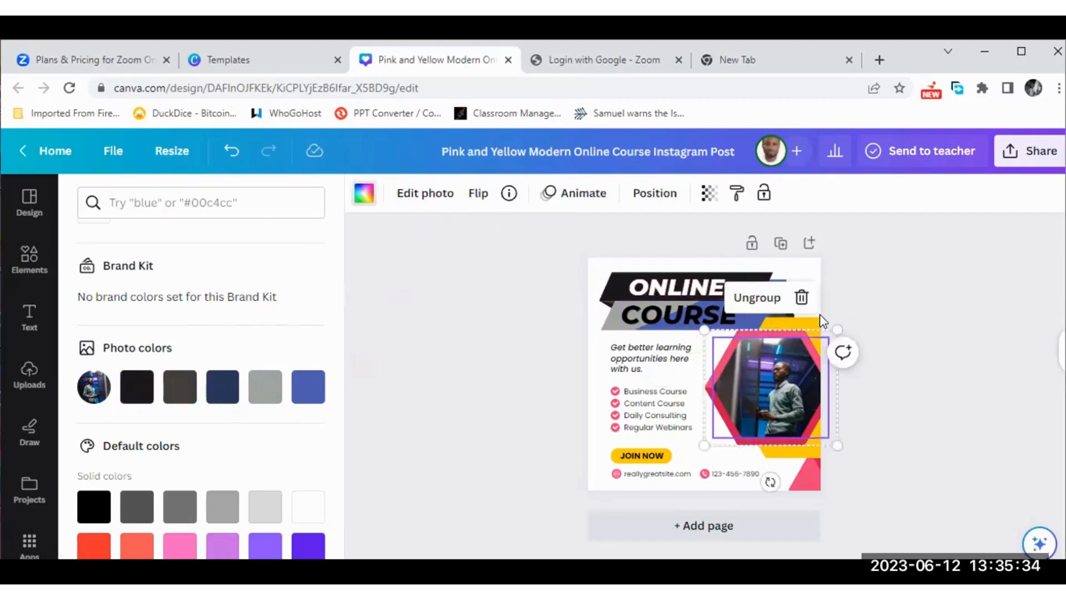
{"action": "left_click", "coordinate": [802, 319]}
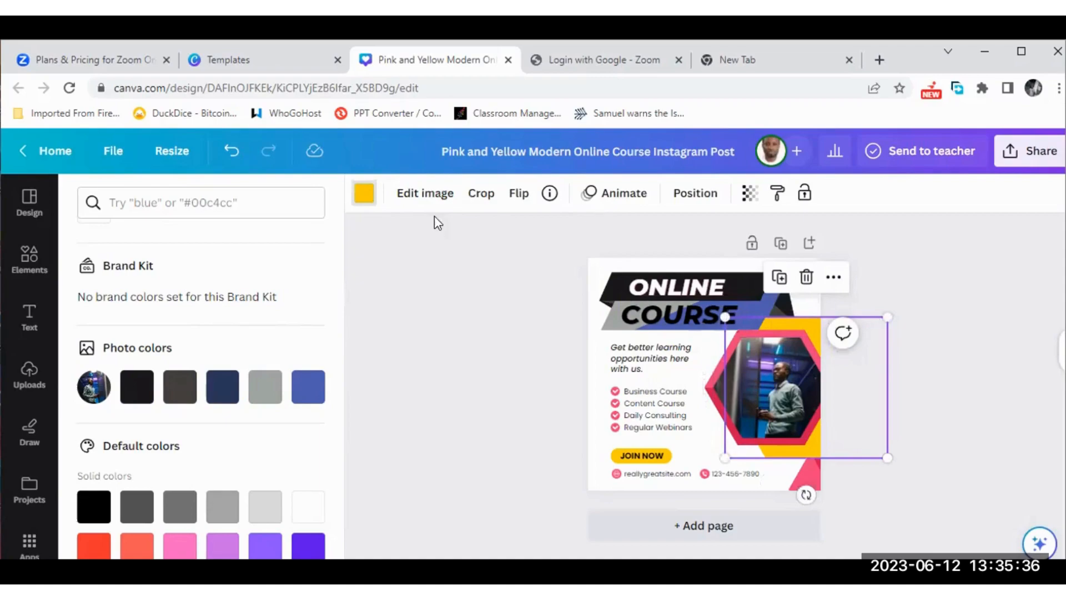
{"action": "left_click", "coordinate": [364, 195]}
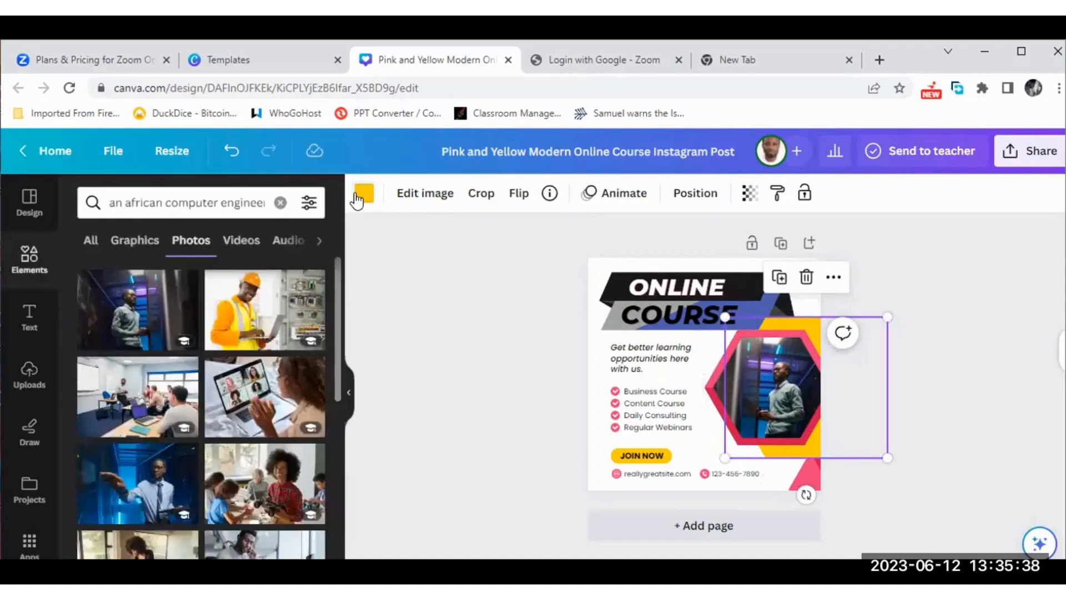
{"action": "left_click", "coordinate": [363, 194]}
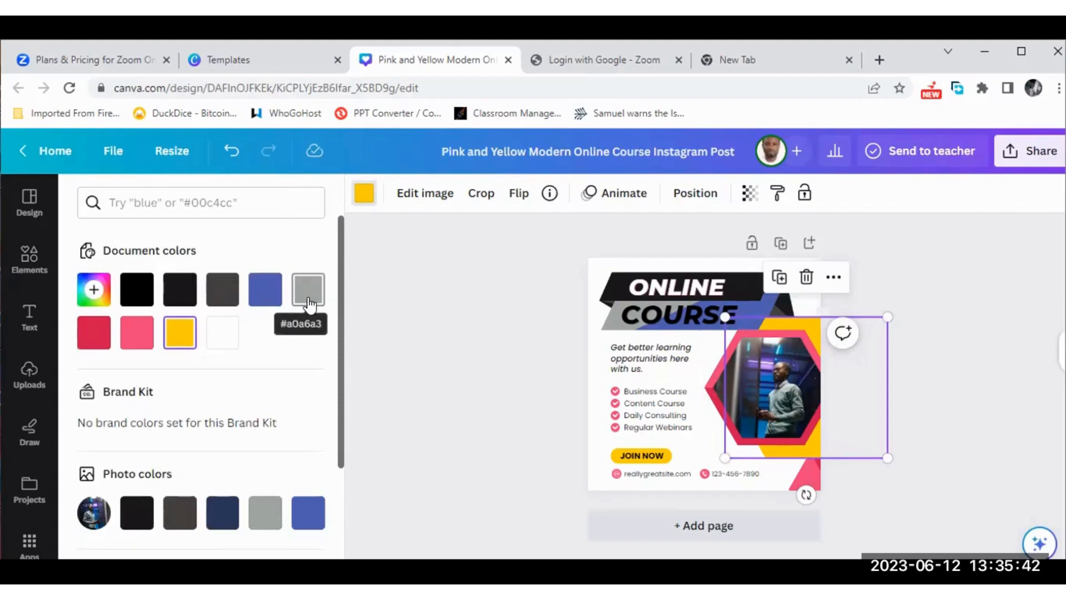
{"action": "left_click", "coordinate": [221, 294]}
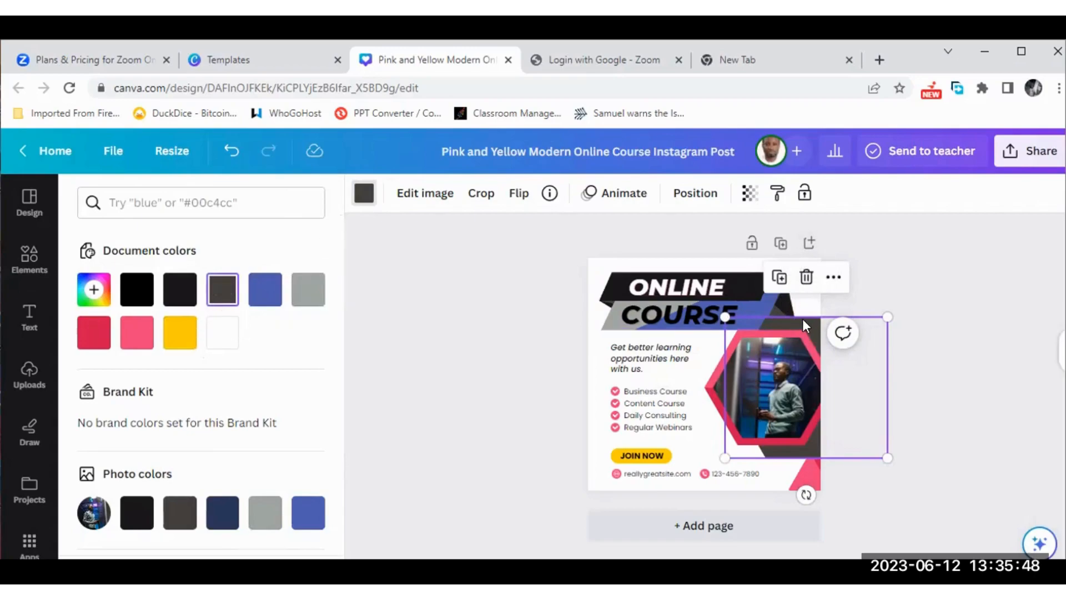
{"action": "left_click", "coordinate": [301, 292]}
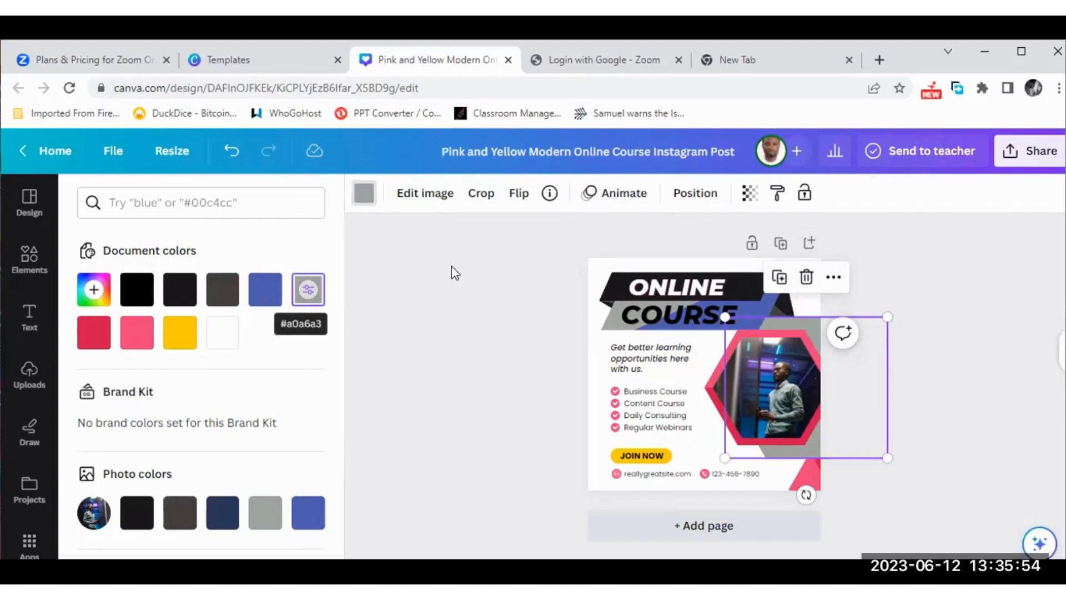
- Recolor the hexagonal photo frame's pink upper part and dark red lower part to the photo's blue, and deselect the frame
{"action": "left_click", "coordinate": [705, 382]}
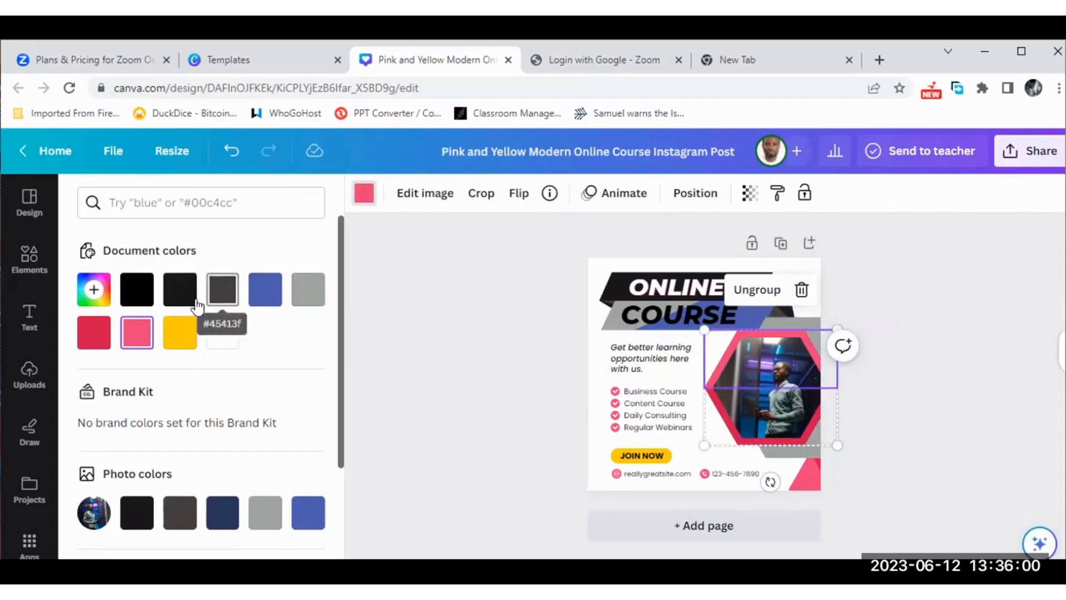
{"action": "left_click", "coordinate": [265, 289]}
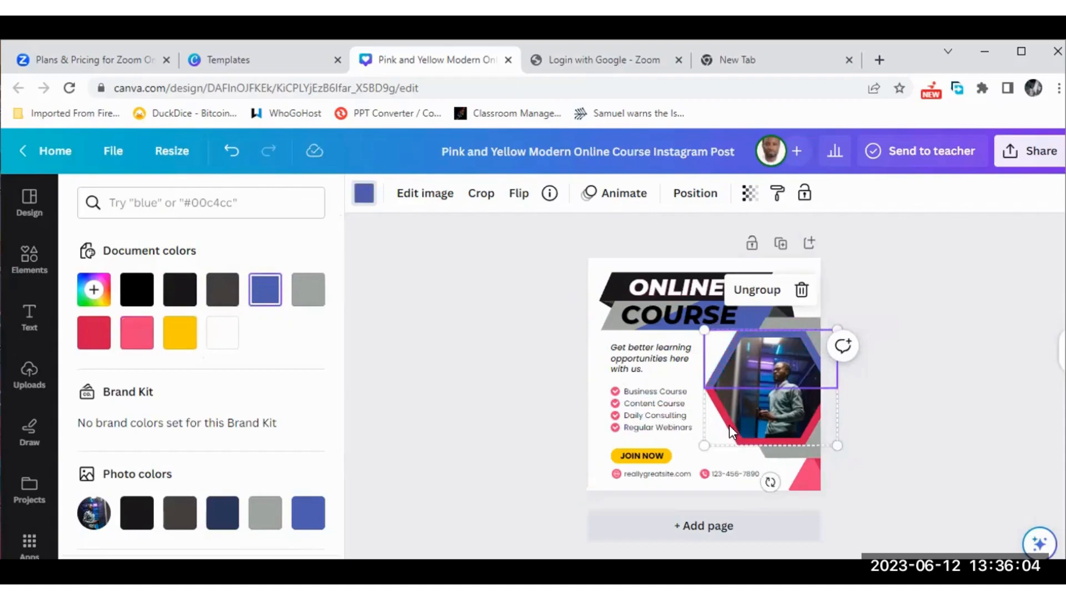
{"action": "left_click", "coordinate": [720, 447]}
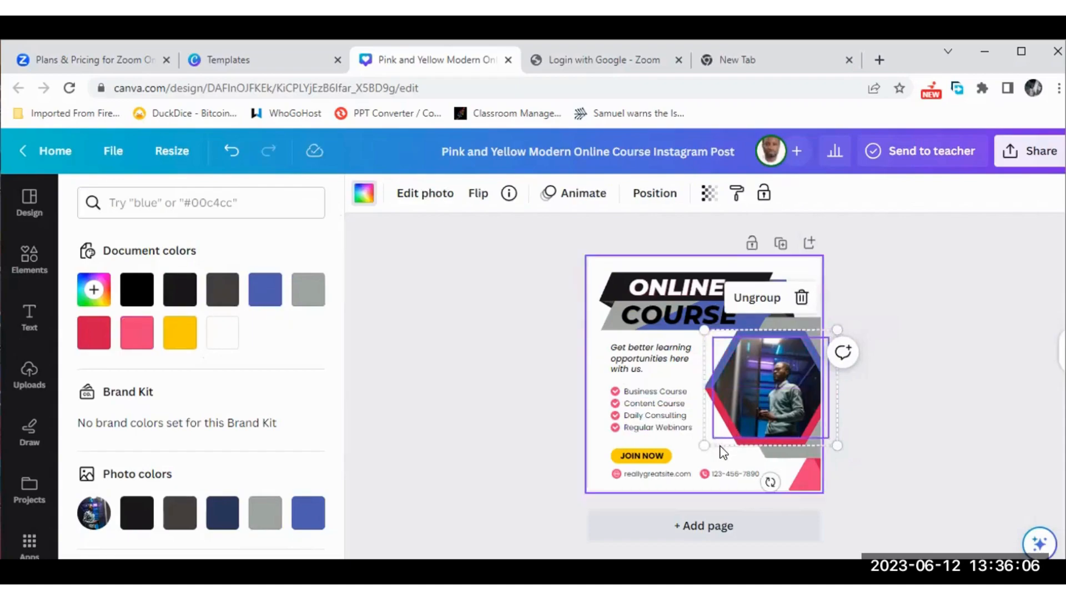
{"action": "left_click", "coordinate": [715, 428]}
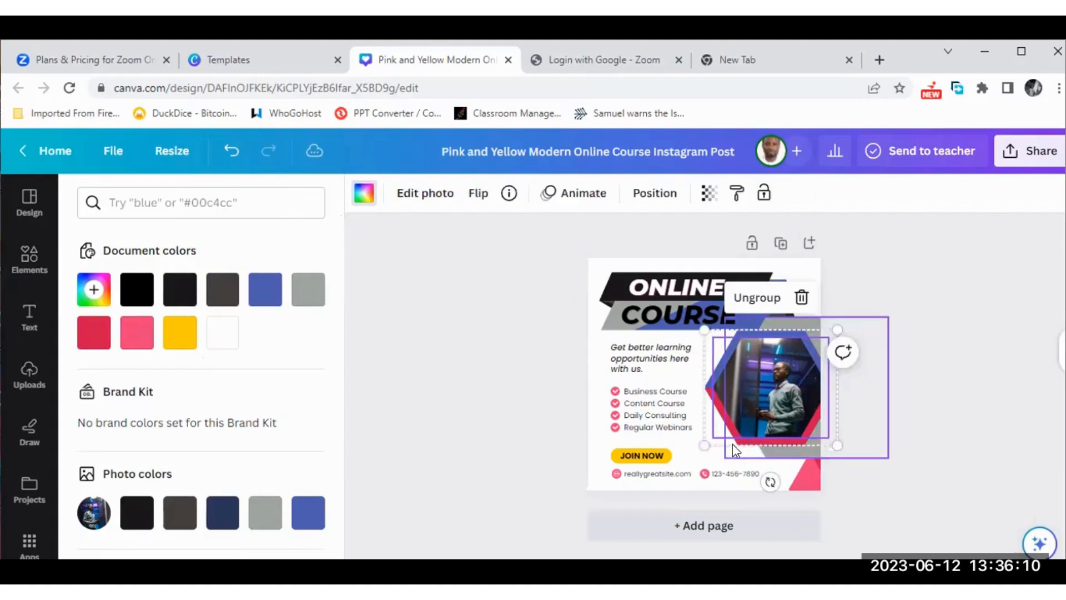
{"action": "left_click", "coordinate": [770, 458]}
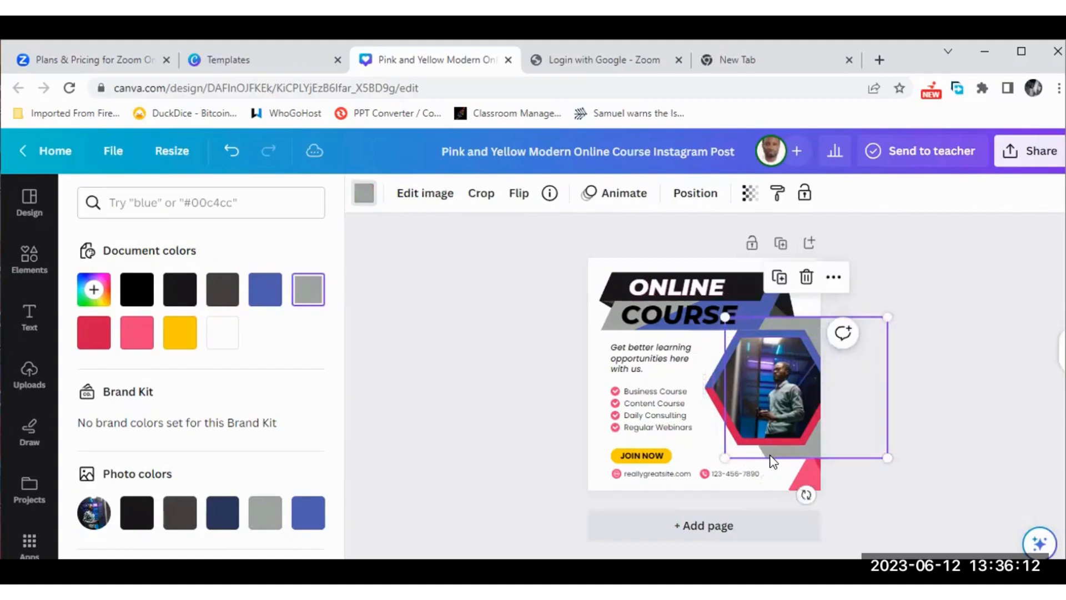
{"action": "left_click", "coordinate": [714, 433]}
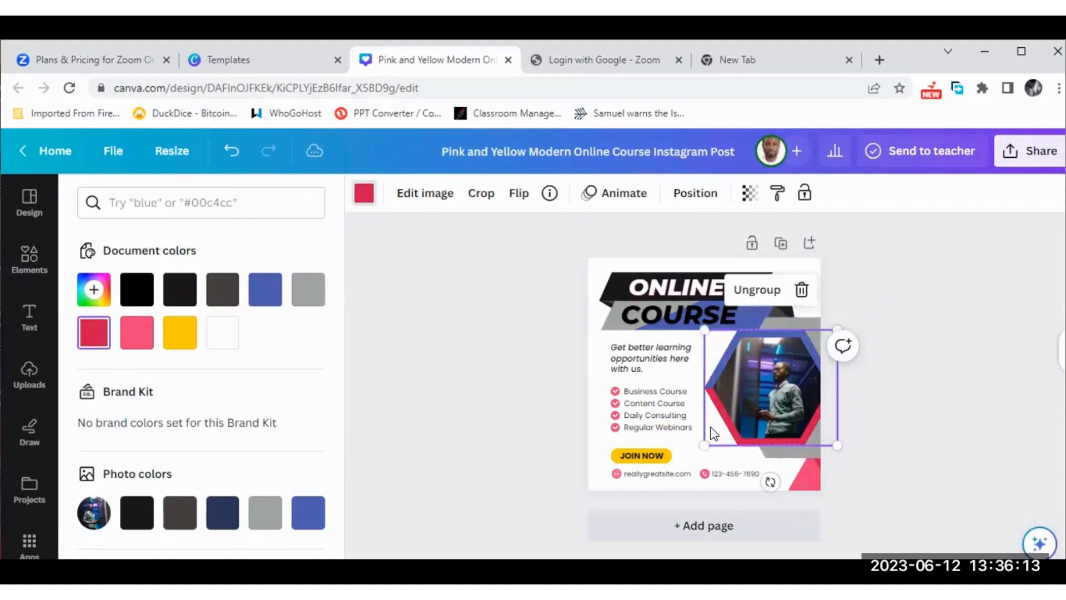
{"action": "left_click", "coordinate": [261, 303]}
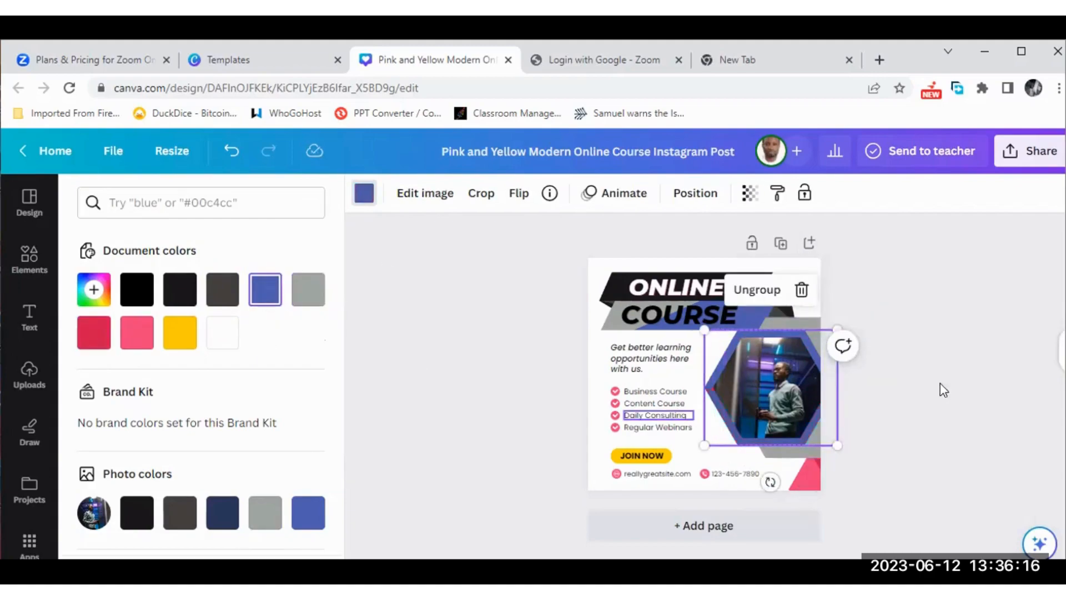
{"action": "key", "text": "Escape"}
{"action": "left_click", "coordinate": [948, 408]}
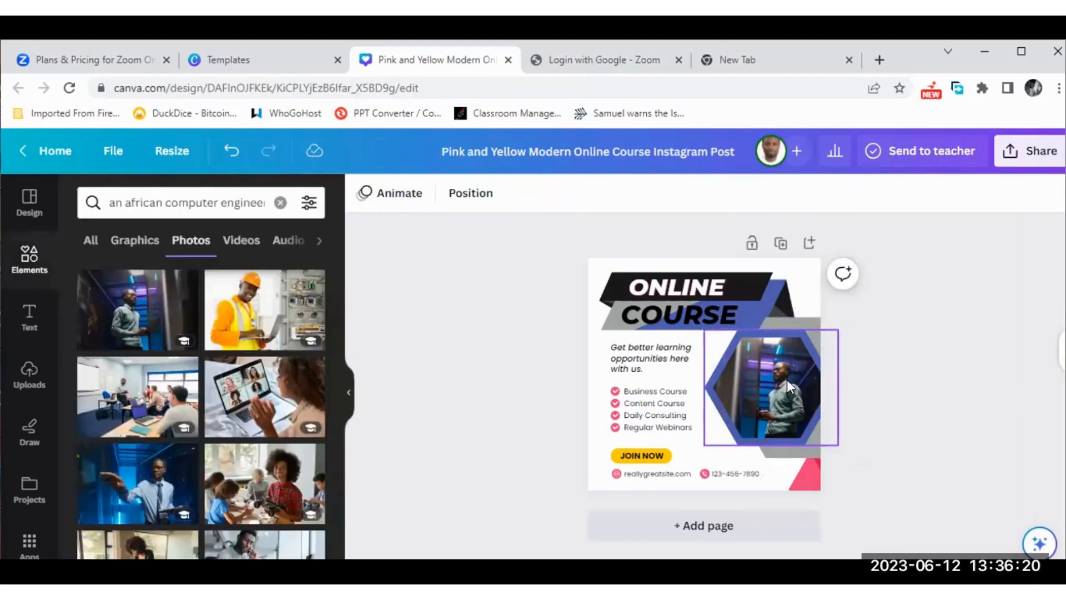
- Move the "Get better learning opportunities here with us." text slightly left and up, closer to the page's edge
{"action": "left_click", "coordinate": [645, 361]}
{"action": "left_click_drag", "start_coordinate": [594, 335], "coordinate": [593, 336]}
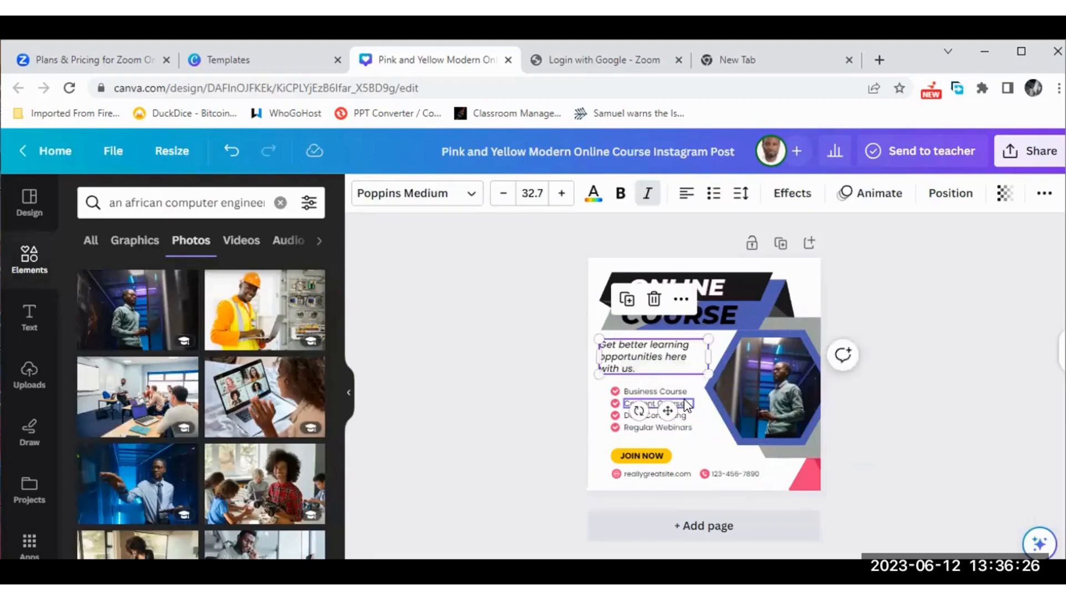
{"action": "left_click", "coordinate": [677, 395]}
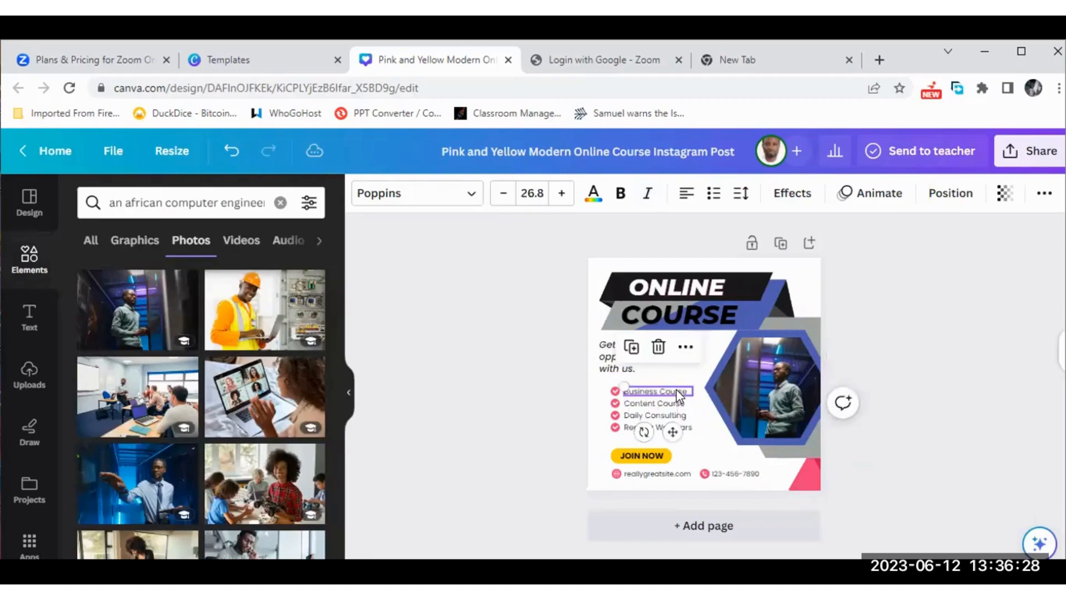
{"action": "left_click", "coordinate": [647, 406], "text": "shift"}
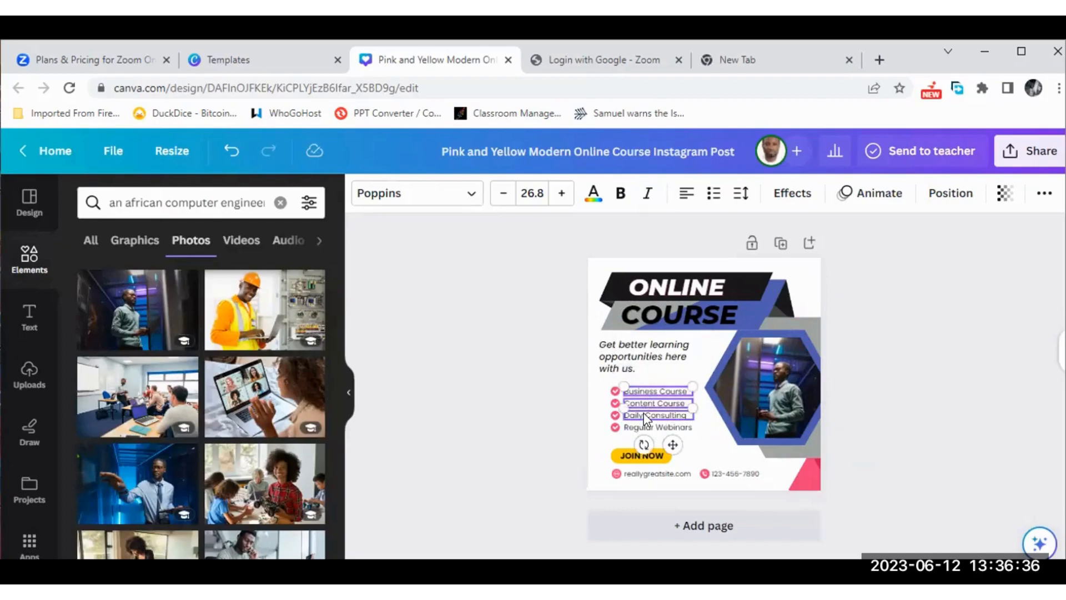
{"action": "left_click", "coordinate": [645, 415], "text": "shift"}
{"action": "left_click", "coordinate": [642, 426], "text": "shift"}
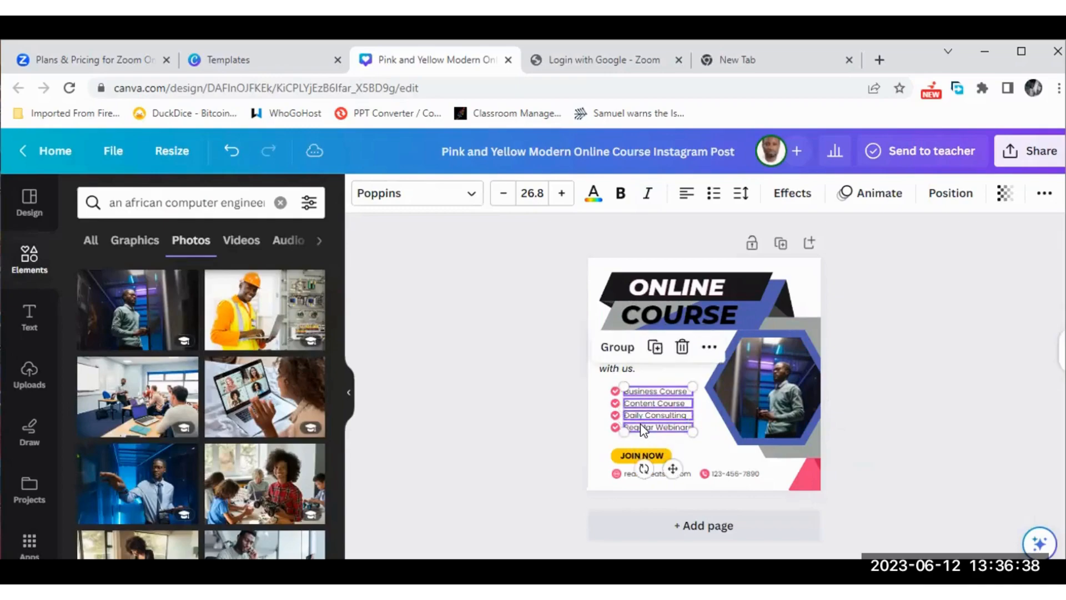
{"action": "left_click", "coordinate": [613, 402], "text": "shift"}
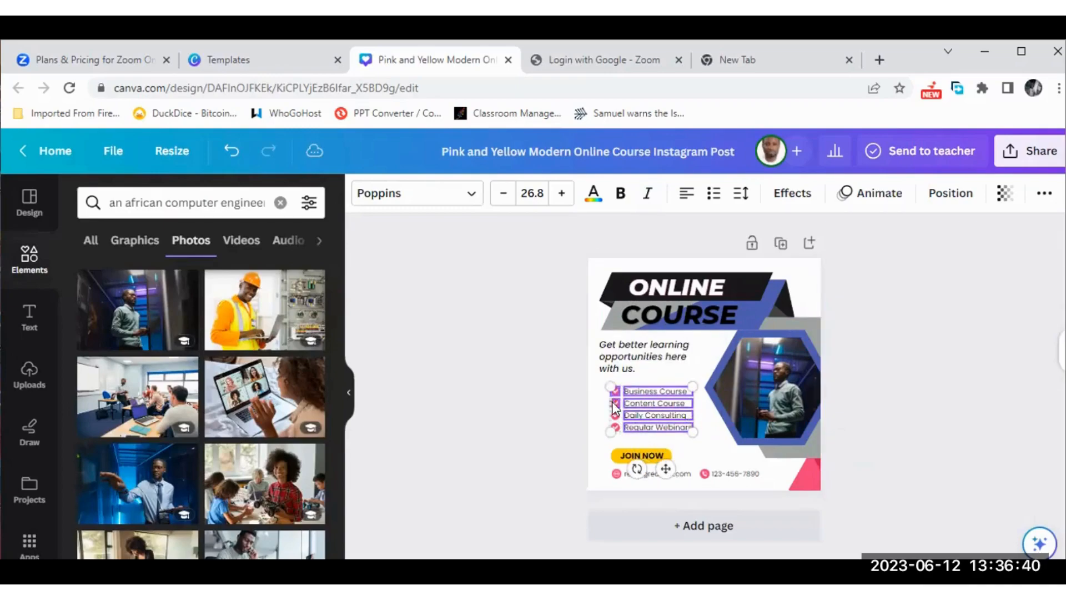
{"action": "left_click", "coordinate": [613, 415], "text": "shift"}
{"action": "left_click", "coordinate": [615, 428], "text": "shift"}
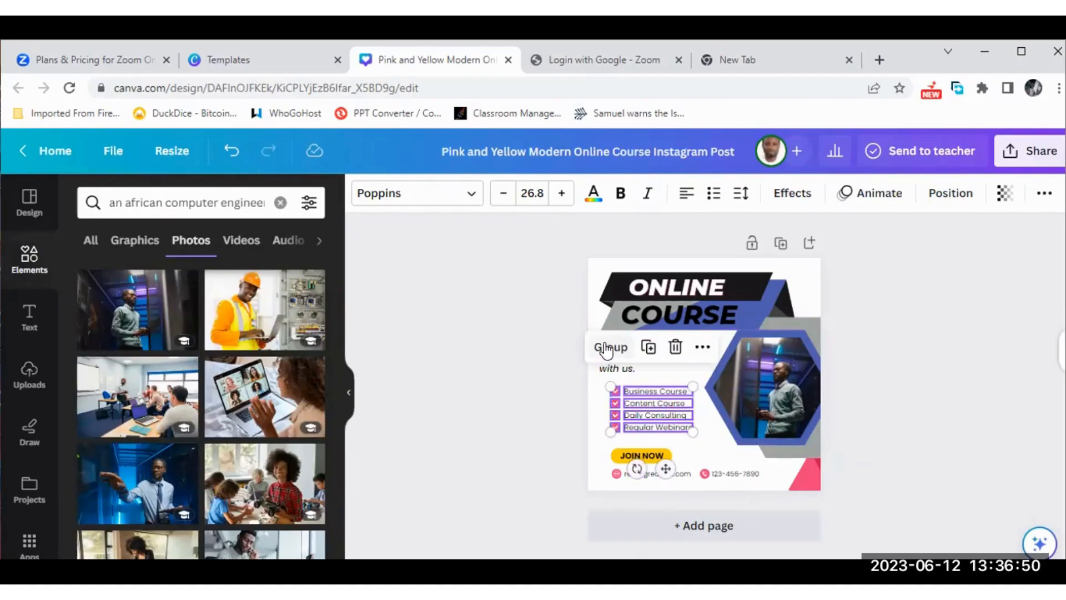
{"action": "left_click", "coordinate": [523, 324]}
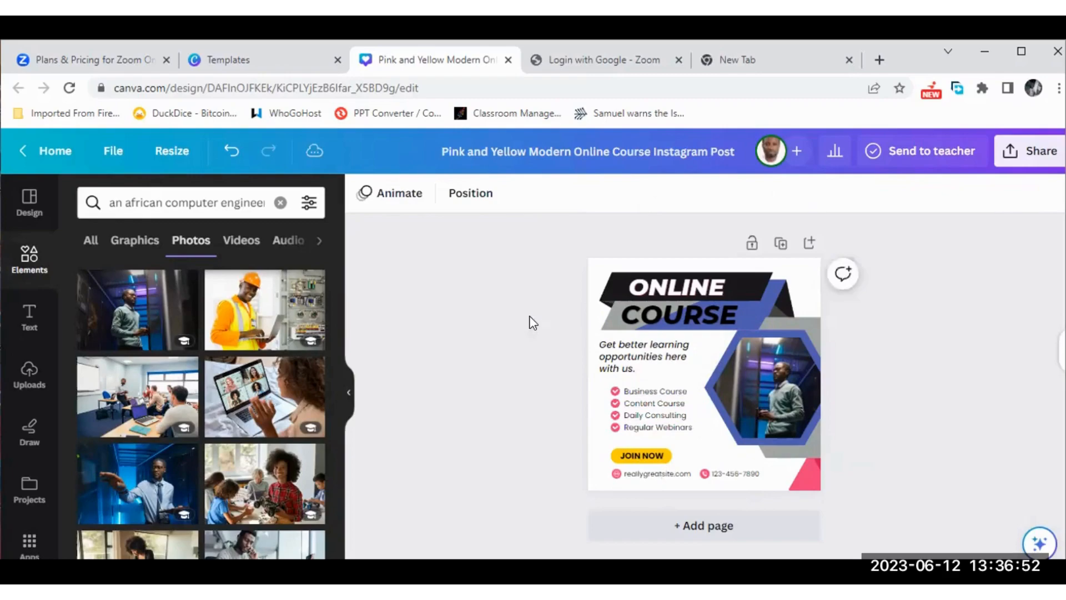
- Try out the transparency of the hexagonal photo and return it to 100
{"action": "left_click", "coordinate": [782, 362]}
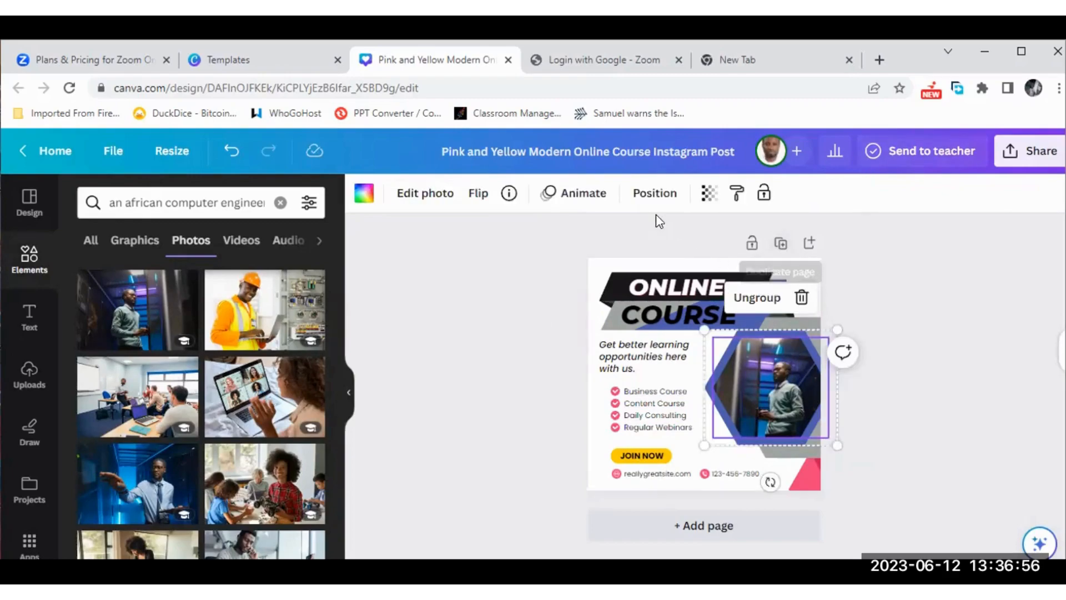
{"action": "left_click", "coordinate": [710, 193]}
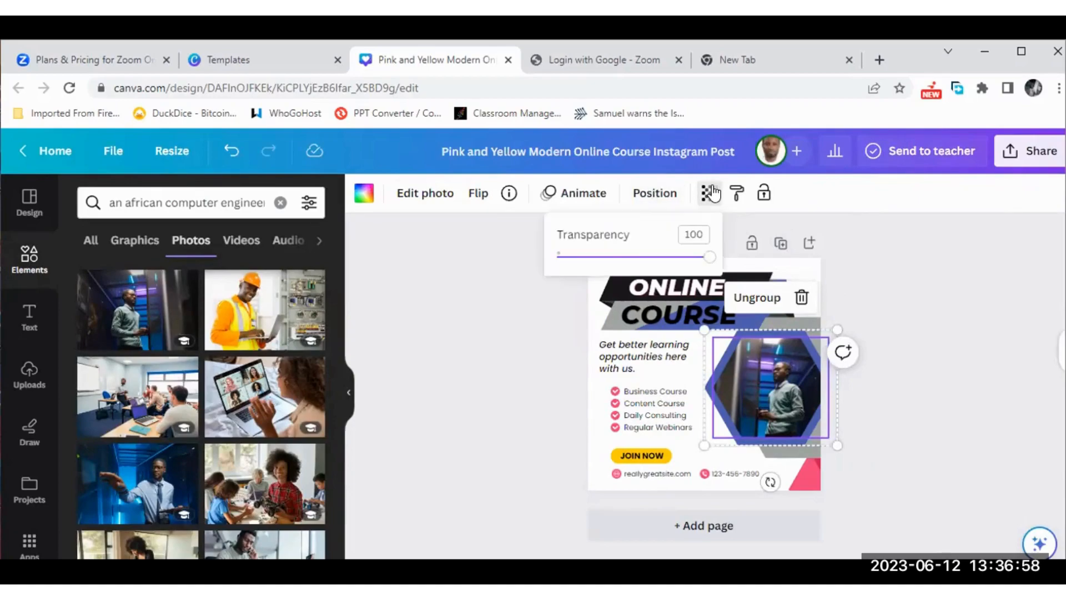
{"action": "mouse_move", "coordinate": [707, 257]}
{"action": "left_mouse_down"}
{"action": "mouse_move", "coordinate": [625, 262]}
{"action": "mouse_move", "coordinate": [711, 257]}
{"action": "left_mouse_up"}
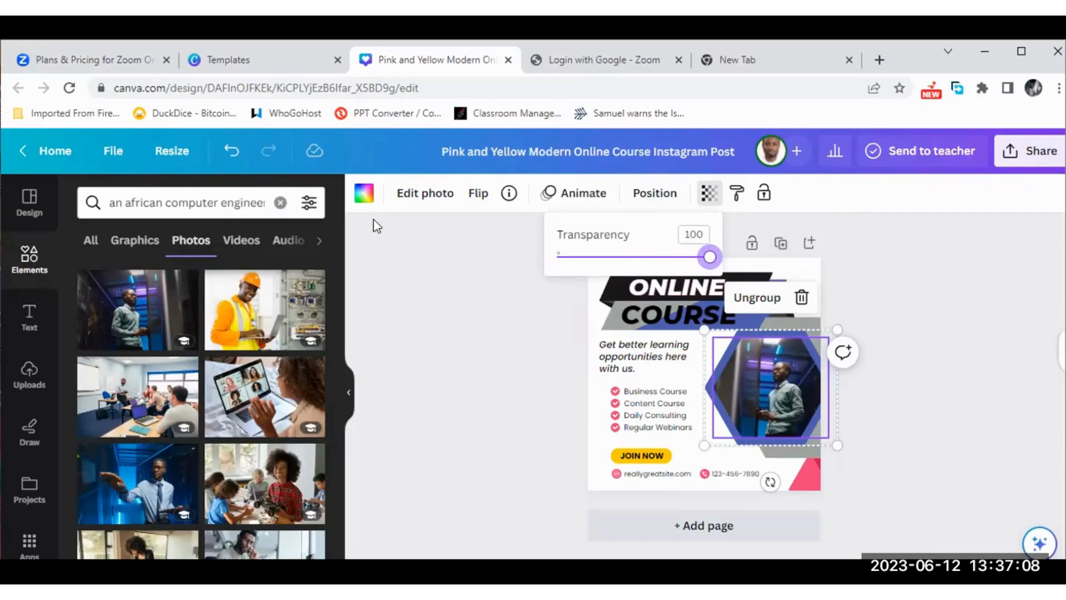
- Look through the editing tools, filters and effects available for the hexagonal photo
{"action": "left_click", "coordinate": [426, 191]}
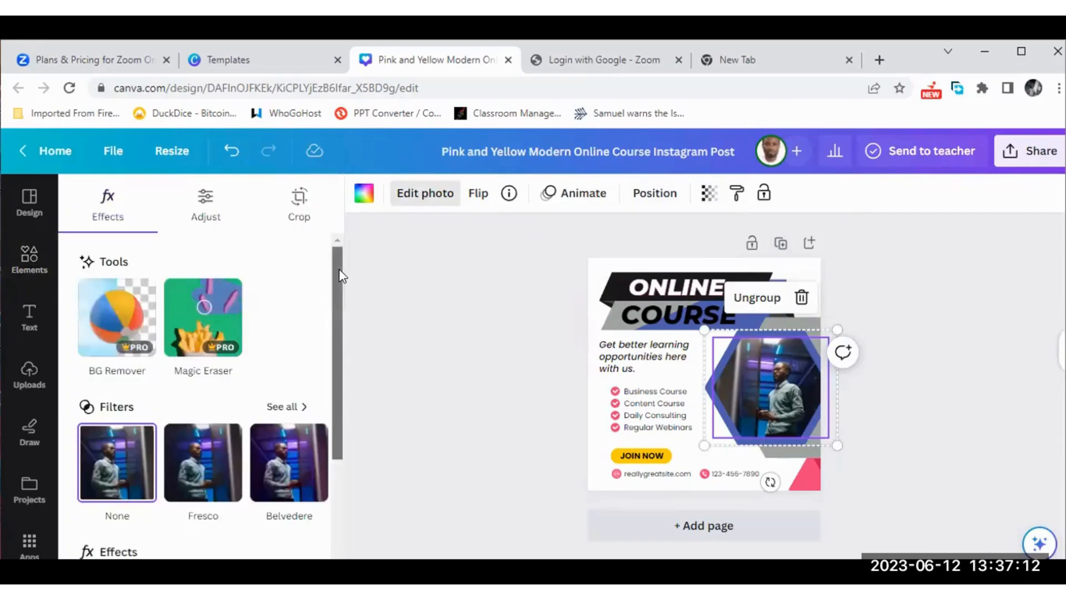
{"action": "scroll", "coordinate": [329, 392], "scroll_direction": "down", "scroll_amount": 4}
{"action": "left_click_drag", "start_coordinate": [327, 419], "coordinate": [326, 434]}
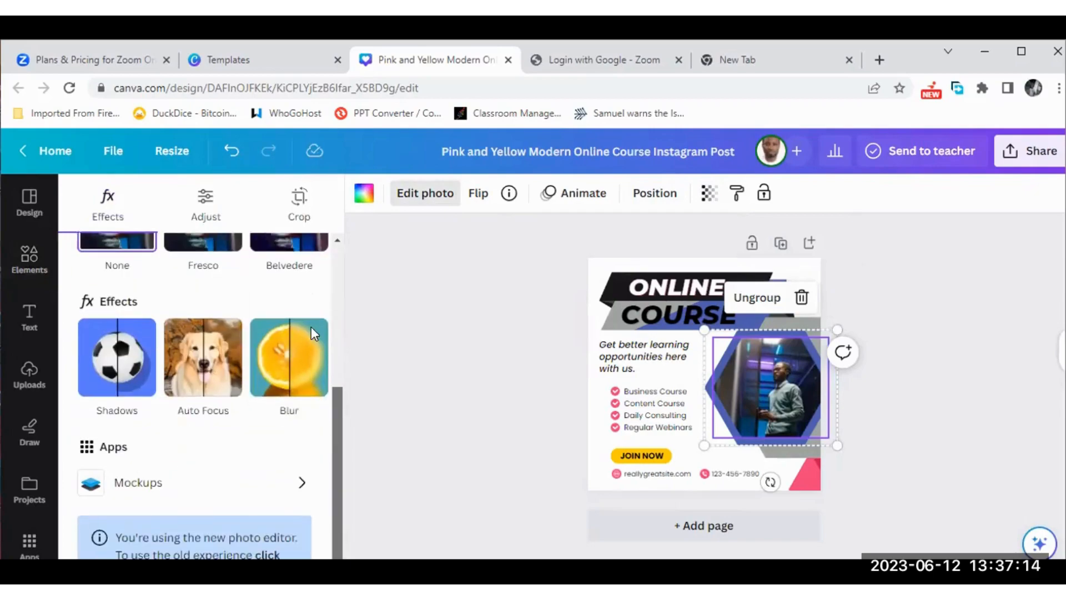
{"action": "scroll", "coordinate": [311, 328], "scroll_direction": "up", "scroll_amount": 2}
{"action": "scroll", "coordinate": [311, 361], "scroll_direction": "down", "scroll_amount": 1}
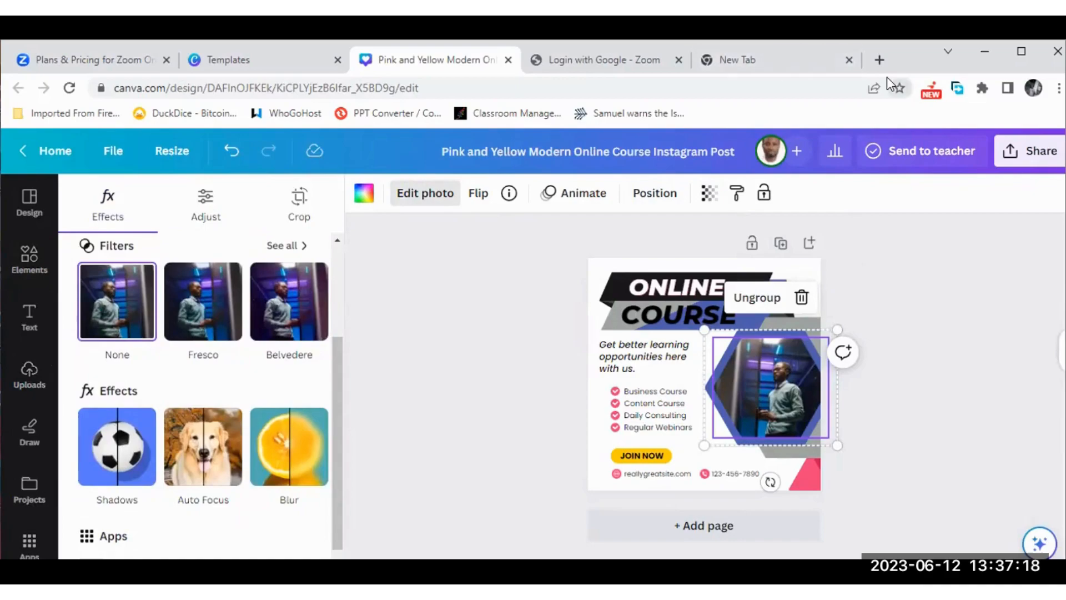
- Maximize the browser window and generate images with Text to Image from the description "an african man standing on a tall building"
{"action": "double_click", "coordinate": [887, 49]}
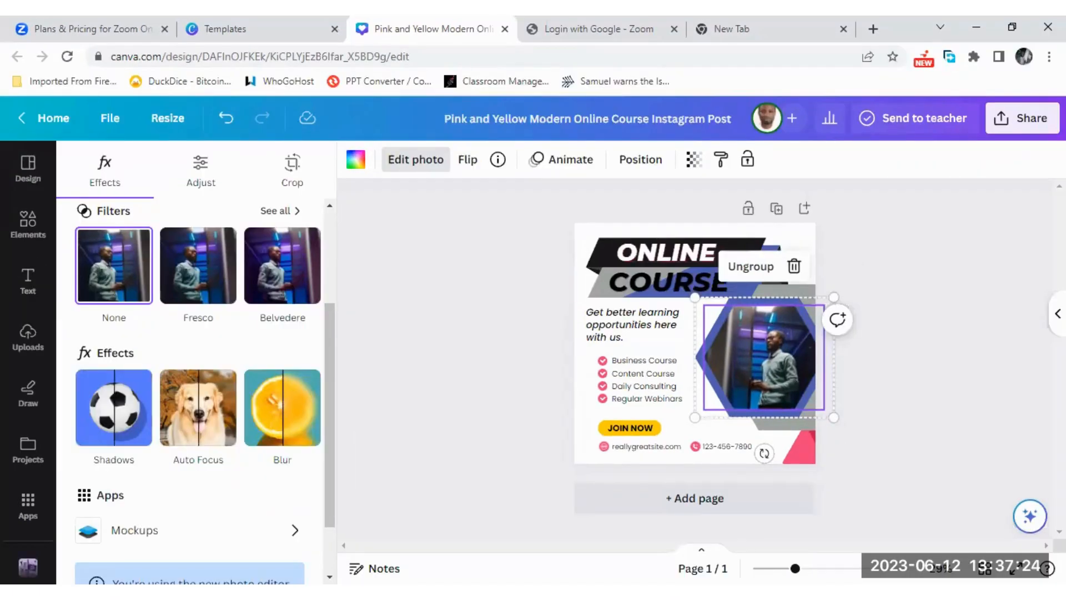
{"action": "left_click", "coordinate": [28, 566]}
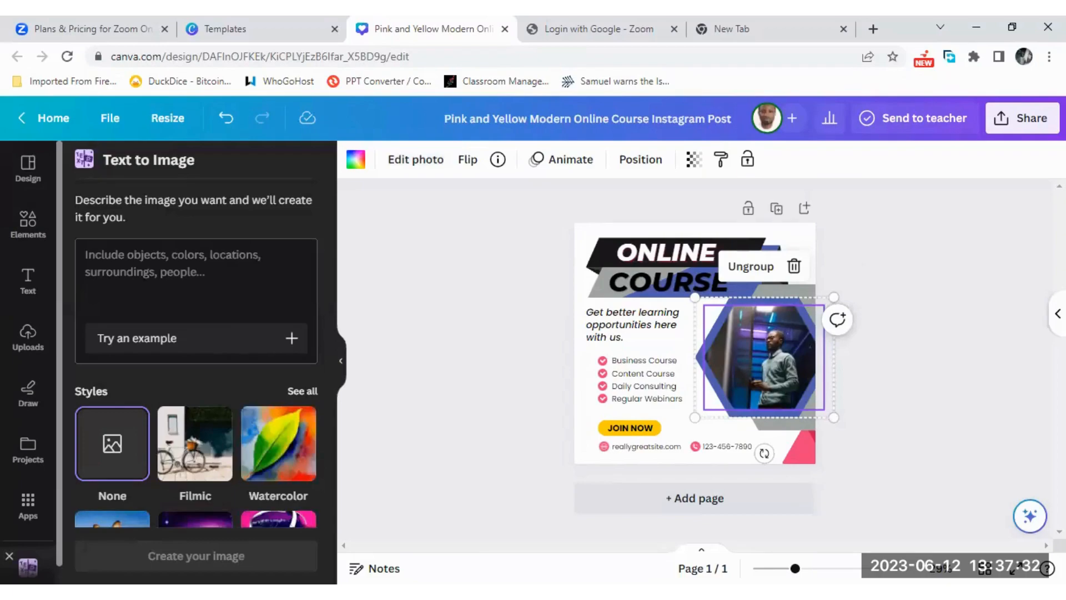
{"action": "left_click", "coordinate": [163, 276]}
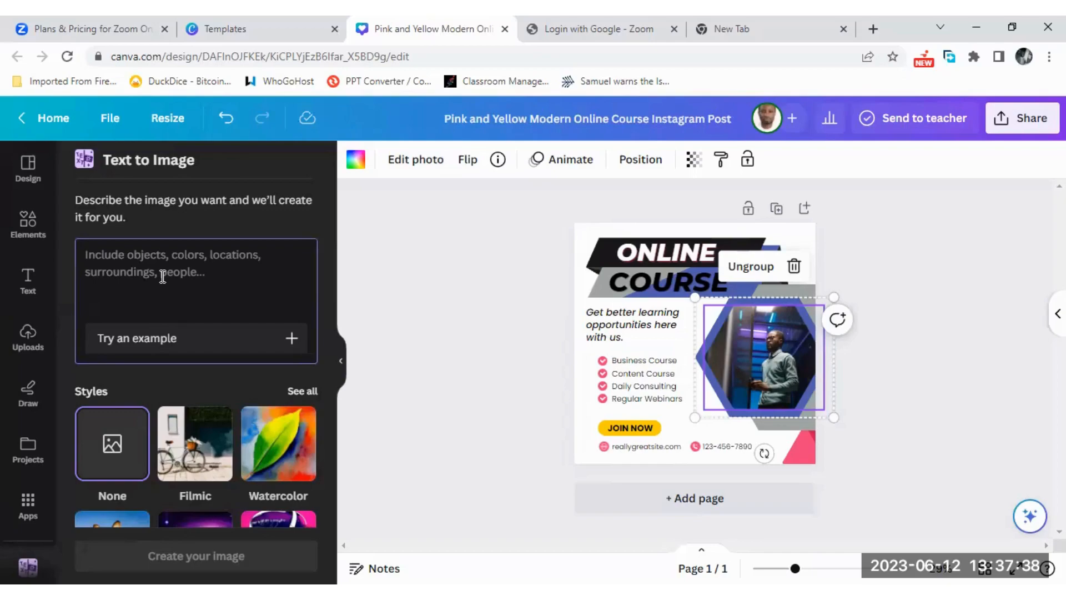
{"action": "type", "text": "an afri"}
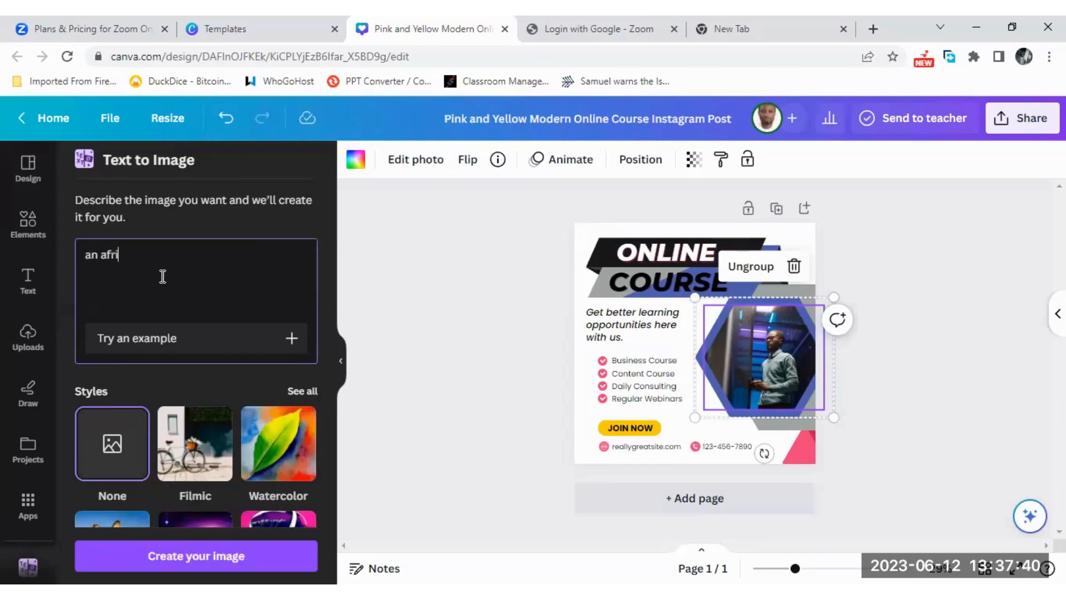
{"action": "type", "text": "can man standing a"}
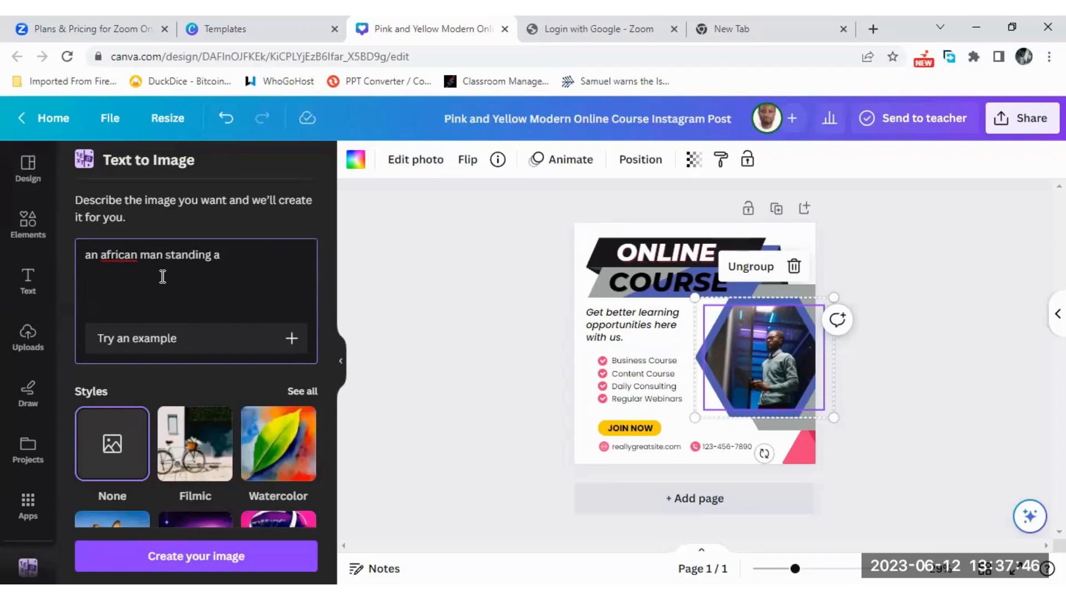
{"action": "key", "text": "BackSpace"}
{"action": "type", "text": "on a tall building"}
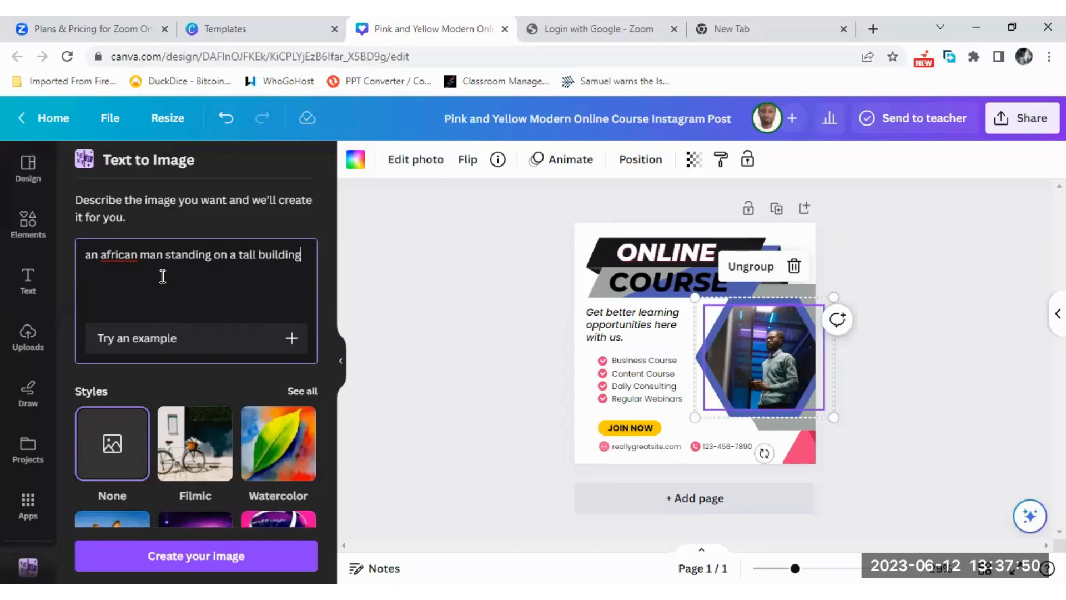
{"action": "left_click", "coordinate": [196, 555]}
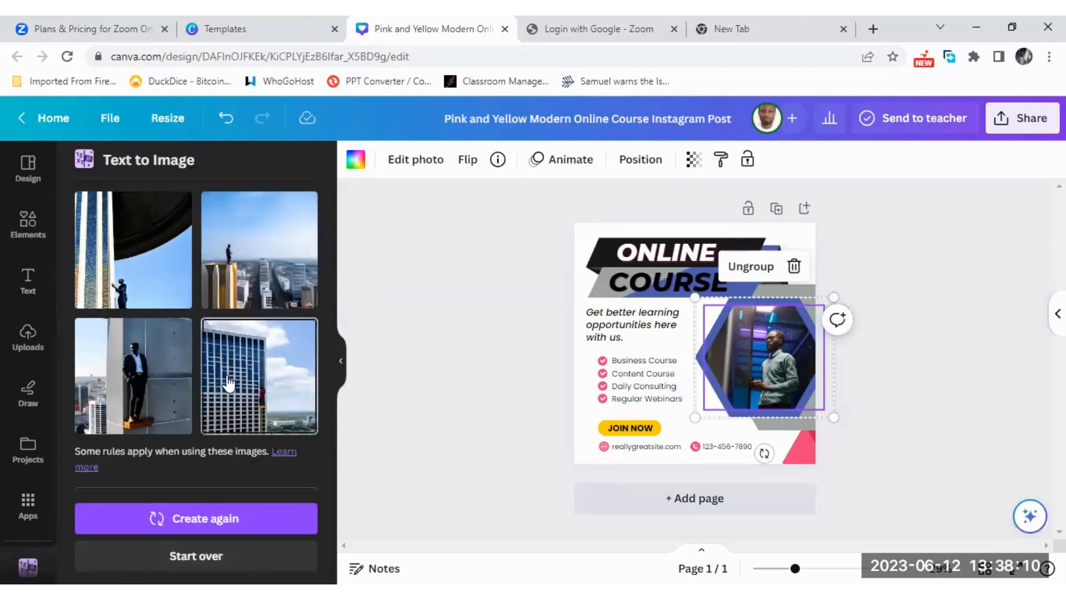
- Add the generated image of a man on a rooftop overlooking the city and set it as the page background
{"action": "left_click", "coordinate": [260, 261]}
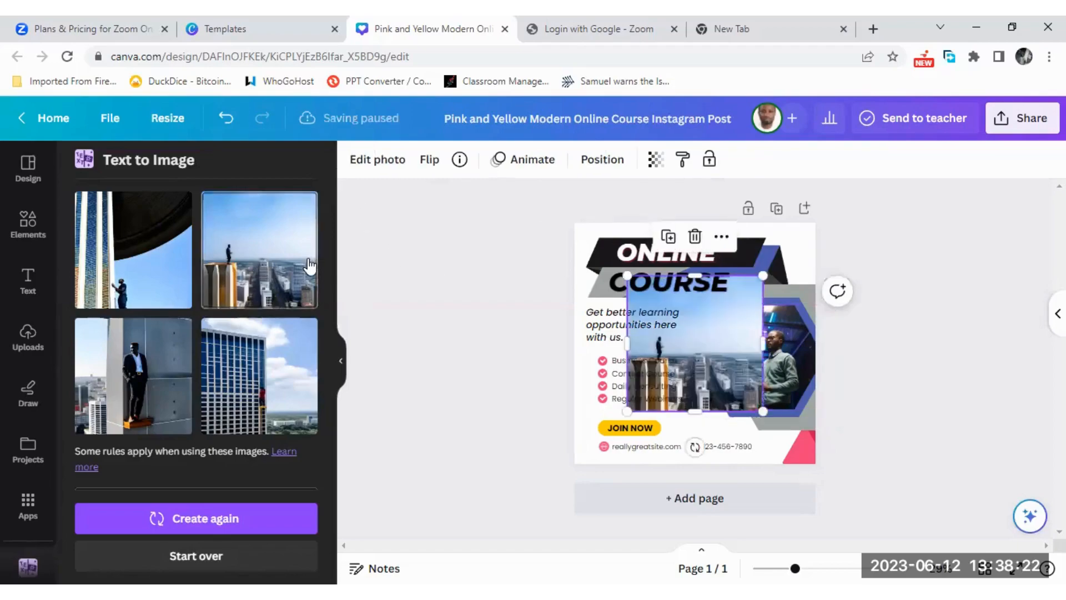
{"action": "right_click", "coordinate": [714, 341]}
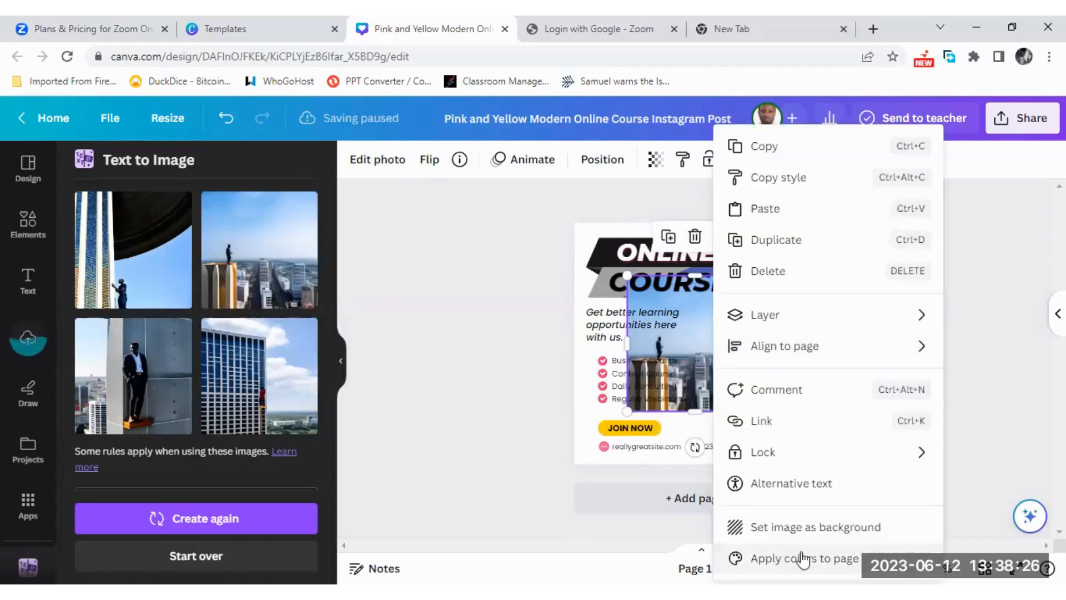
{"action": "left_click", "coordinate": [789, 533]}
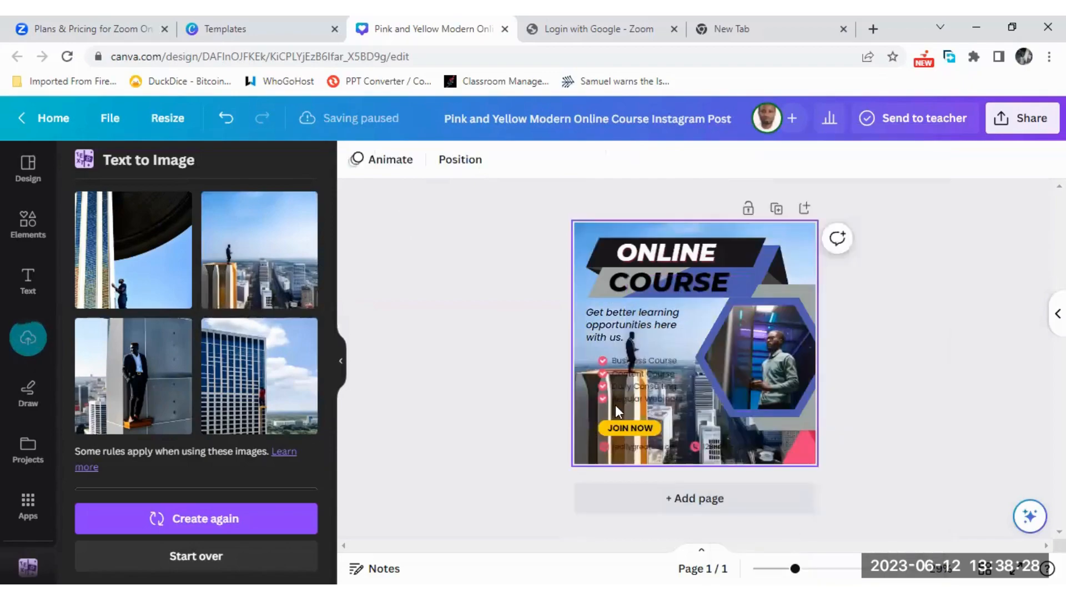
- Lower the background image's transparency value until the image looks faded behind the text
{"action": "left_click", "coordinate": [802, 238]}
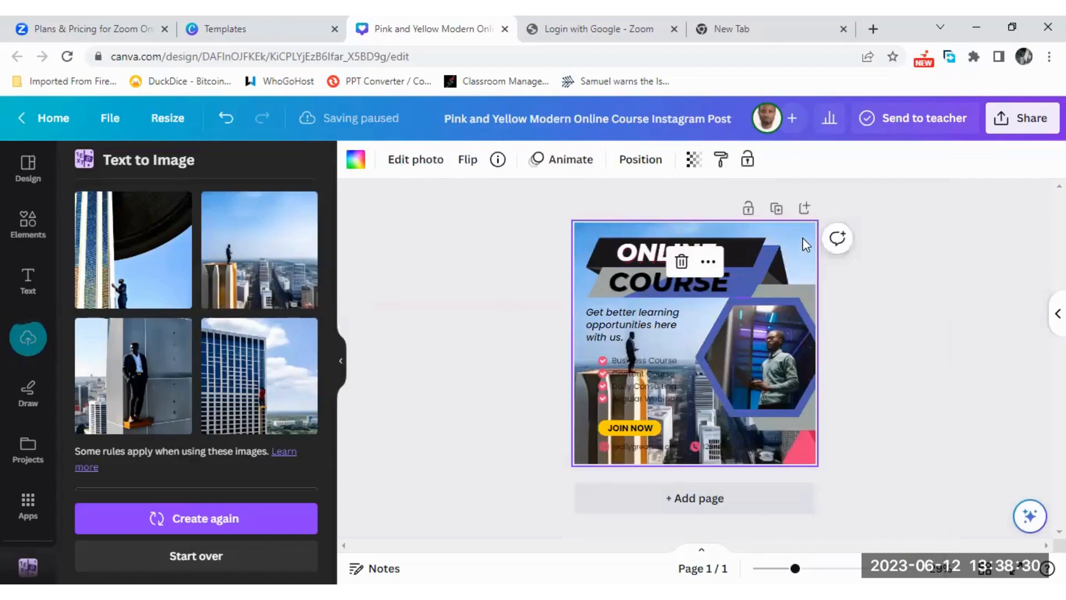
{"action": "left_click", "coordinate": [694, 159]}
{"action": "left_click_drag", "start_coordinate": [691, 223], "coordinate": [603, 223]}
{"action": "left_click", "coordinate": [499, 288]}
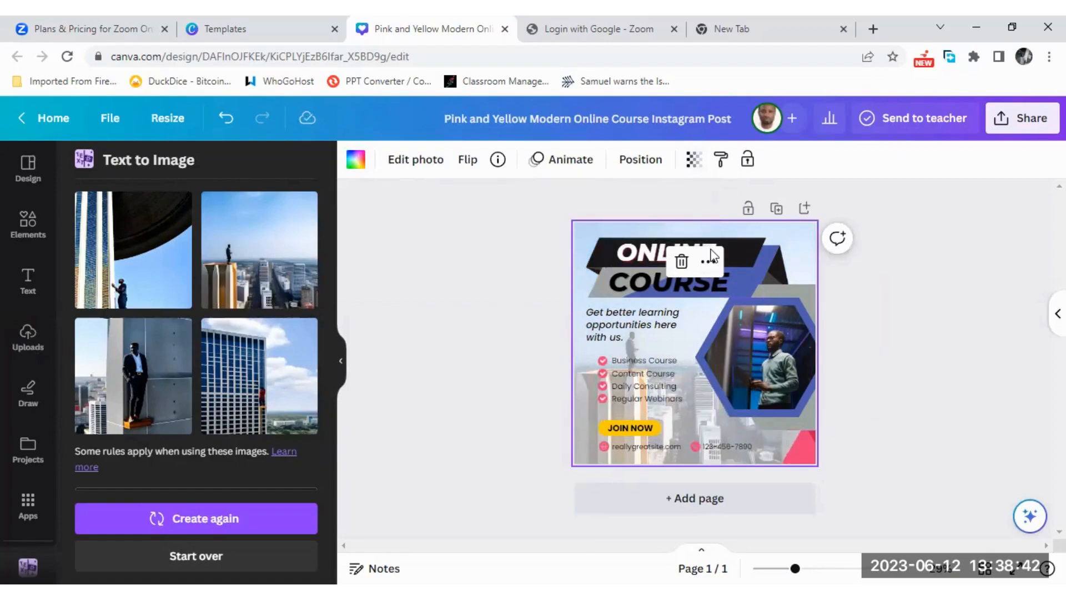
- Recolor the pink corner shape at the page's lower right to the document's blue and shift it slightly down and left
{"action": "left_click", "coordinate": [802, 452]}
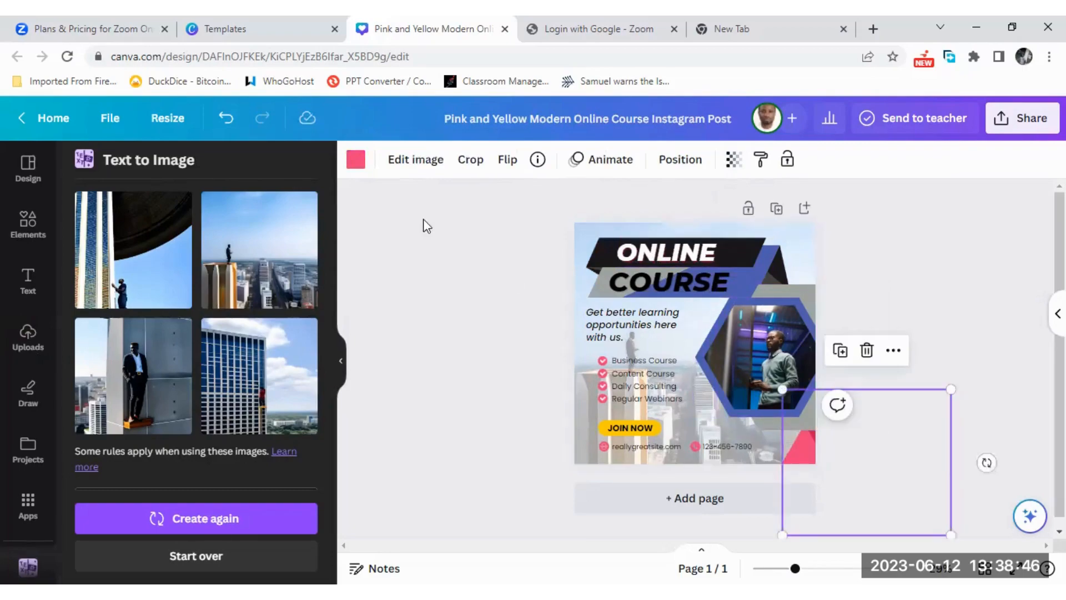
{"action": "left_click", "coordinate": [356, 162]}
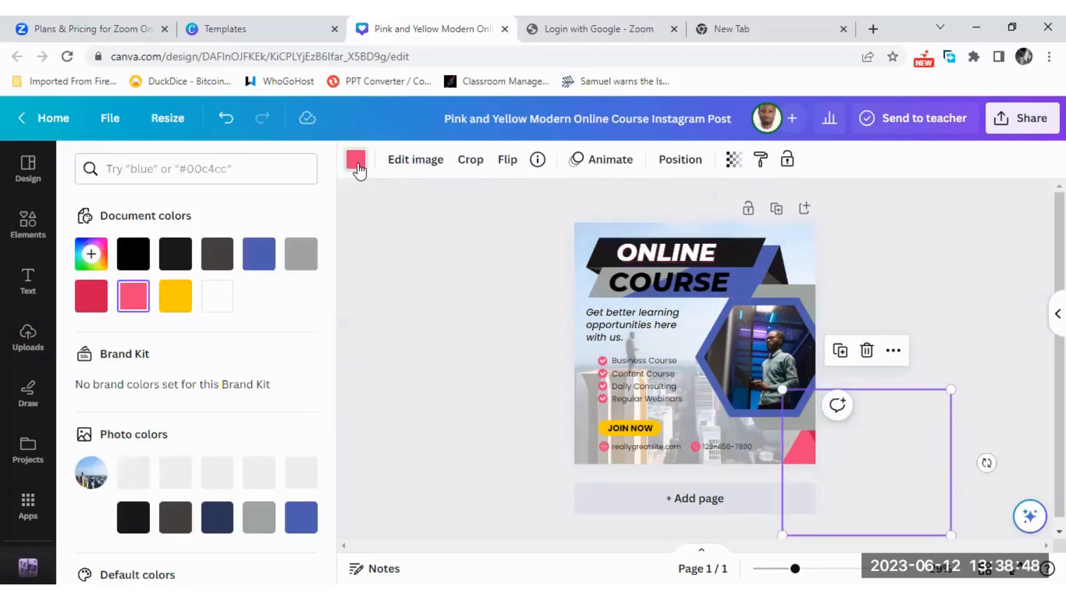
{"action": "left_click", "coordinate": [259, 254]}
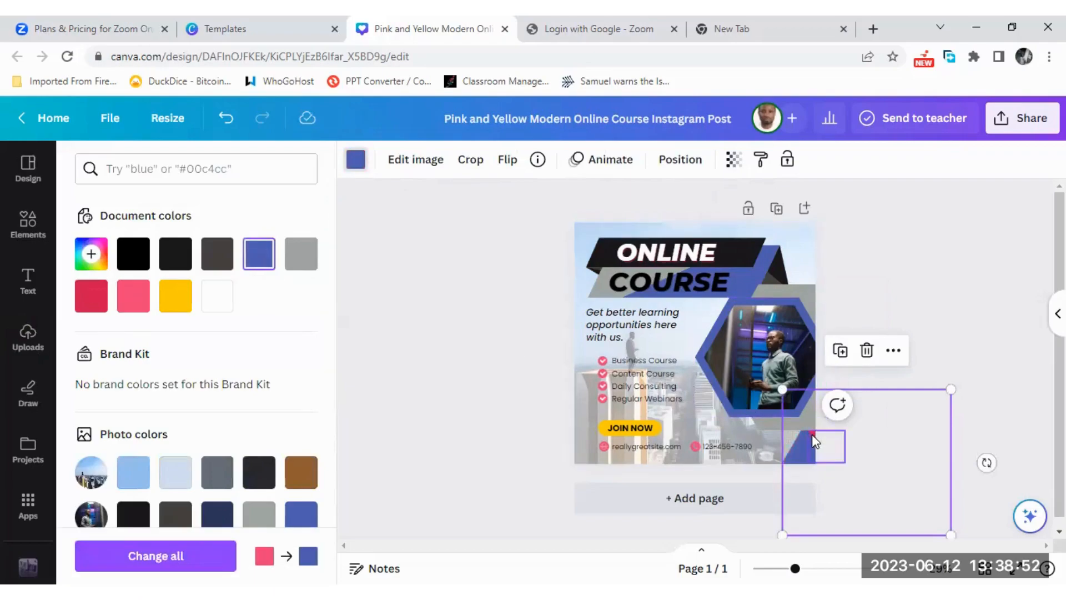
{"action": "left_click_drag", "start_coordinate": [805, 450], "coordinate": [860, 483]}
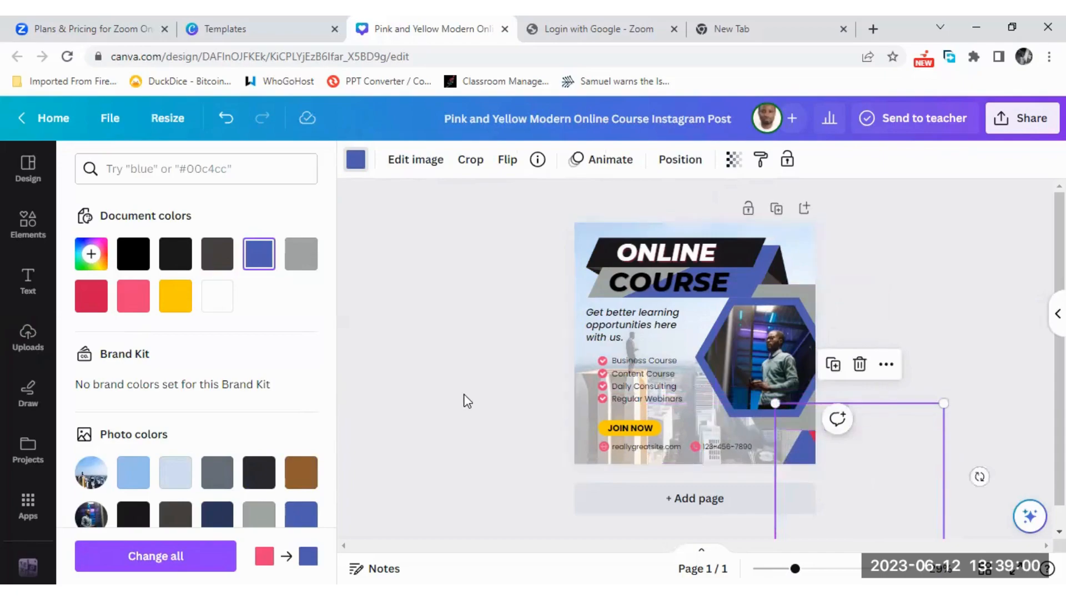
{"action": "left_click", "coordinate": [464, 393]}
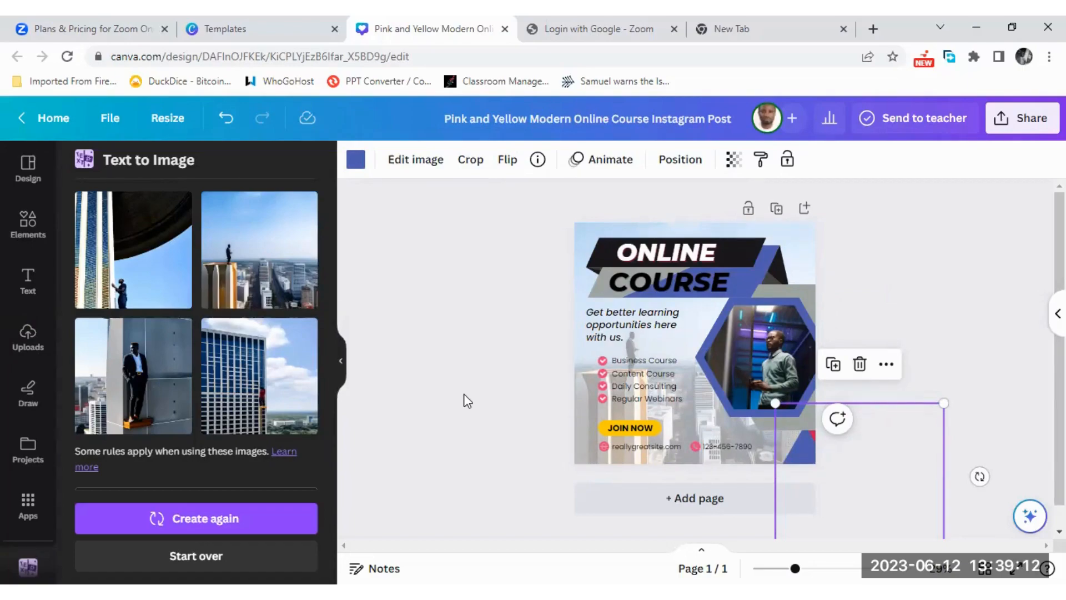
- Change the fill of the yellow JOIN NOW button to the document's blue
{"action": "left_click", "coordinate": [604, 435]}
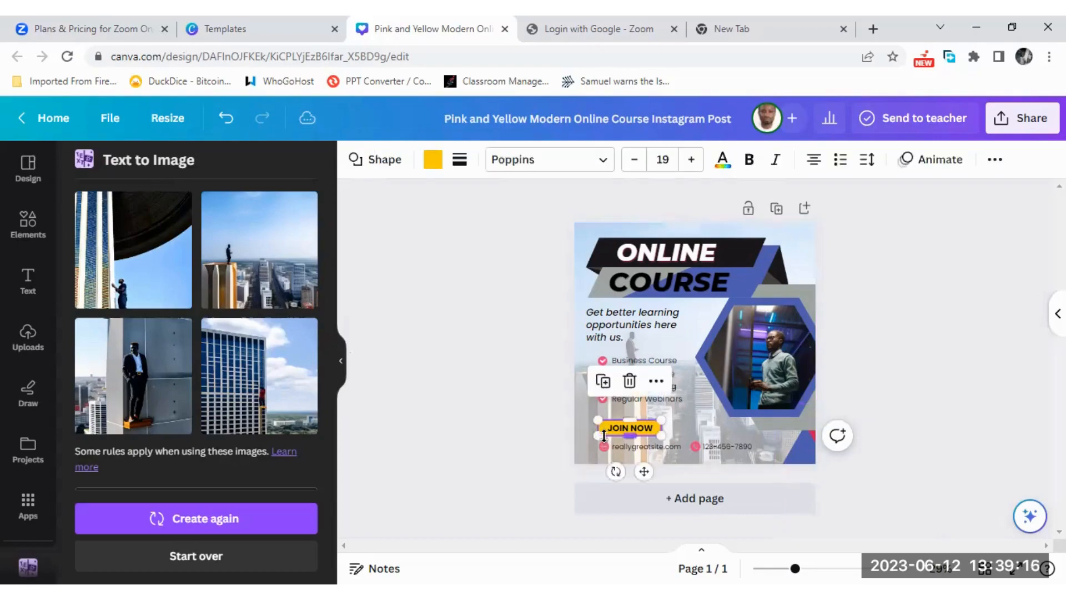
{"action": "left_click", "coordinate": [432, 160]}
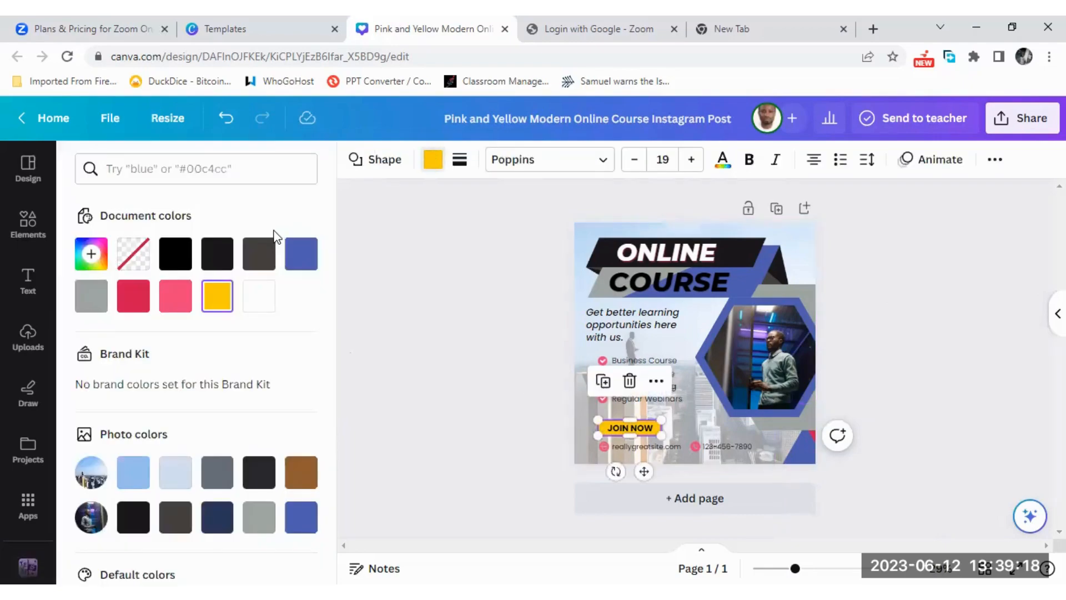
{"action": "left_click", "coordinate": [301, 254]}
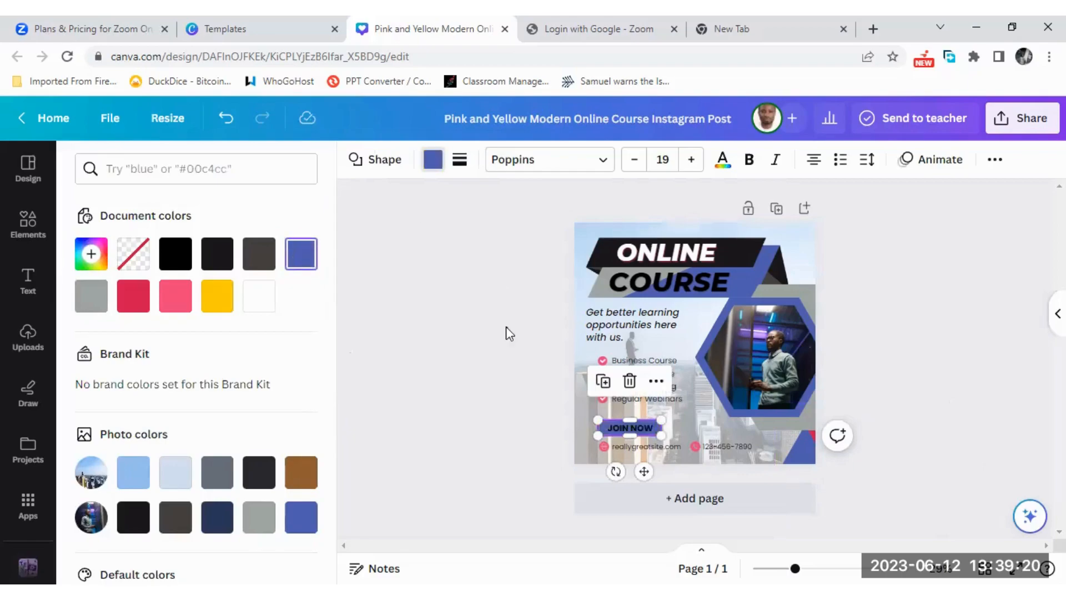
{"action": "key", "text": "Escape"}
{"action": "key", "text": "Escape"}
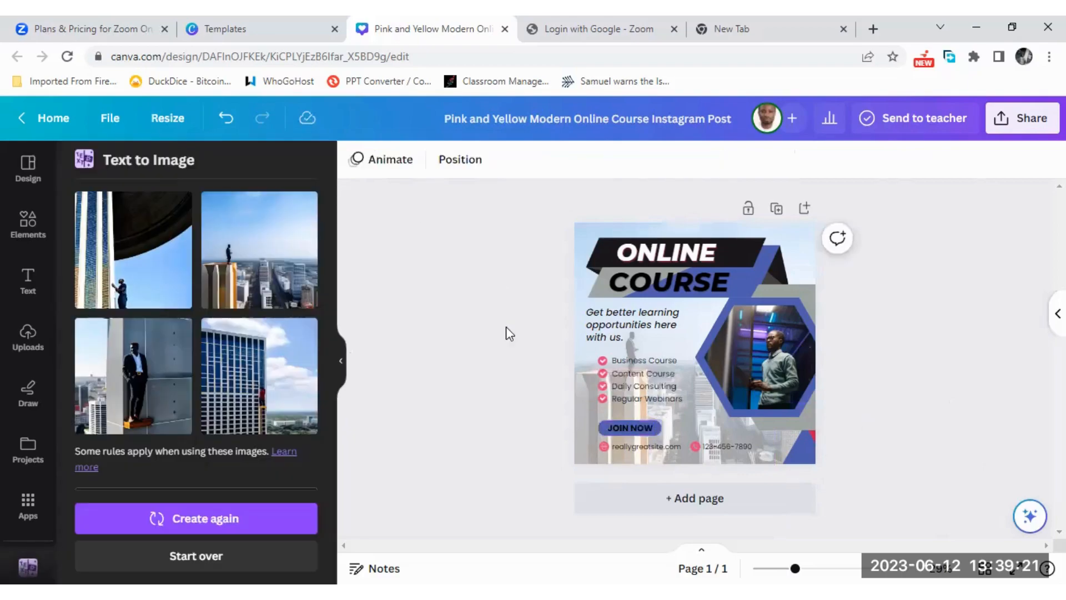
{"action": "left_click", "coordinate": [603, 371]}
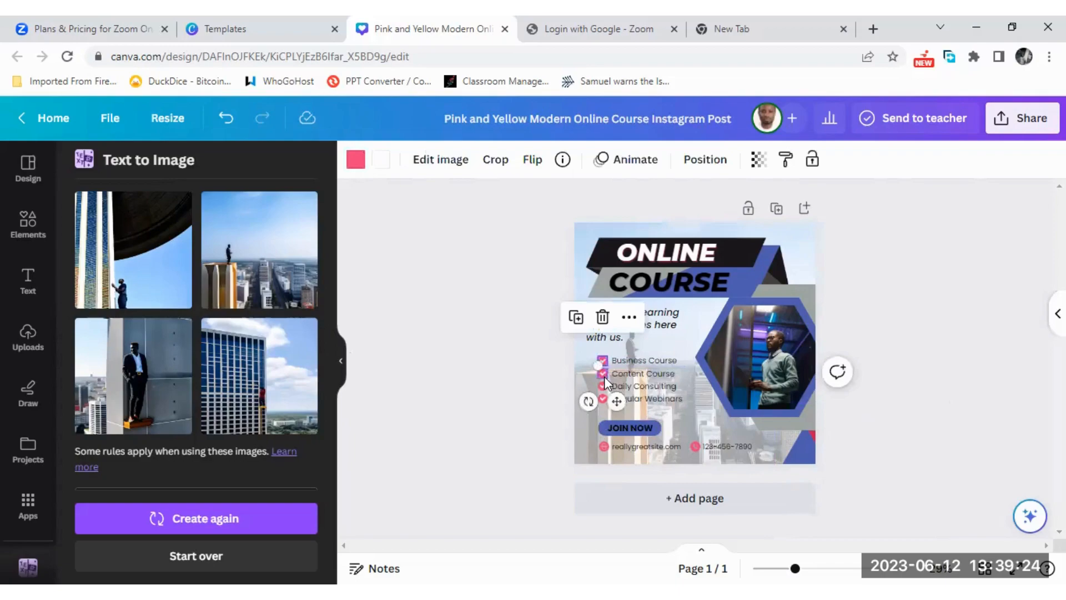
{"action": "left_click", "coordinate": [604, 377], "text": "shift"}
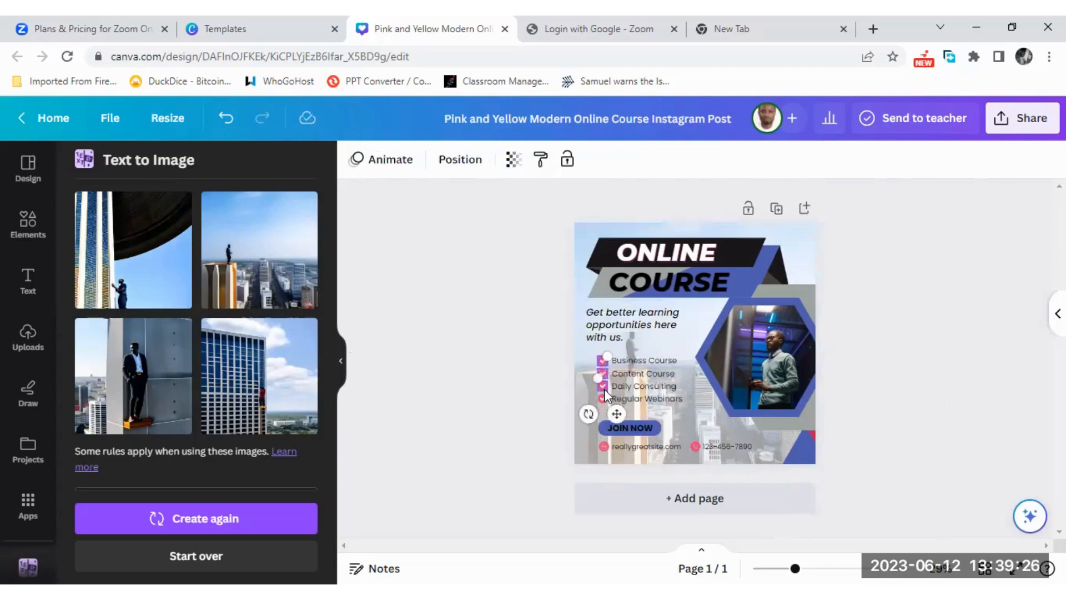
{"action": "left_click", "coordinate": [604, 388], "text": "shift"}
{"action": "left_click", "coordinate": [603, 398], "text": "shift"}
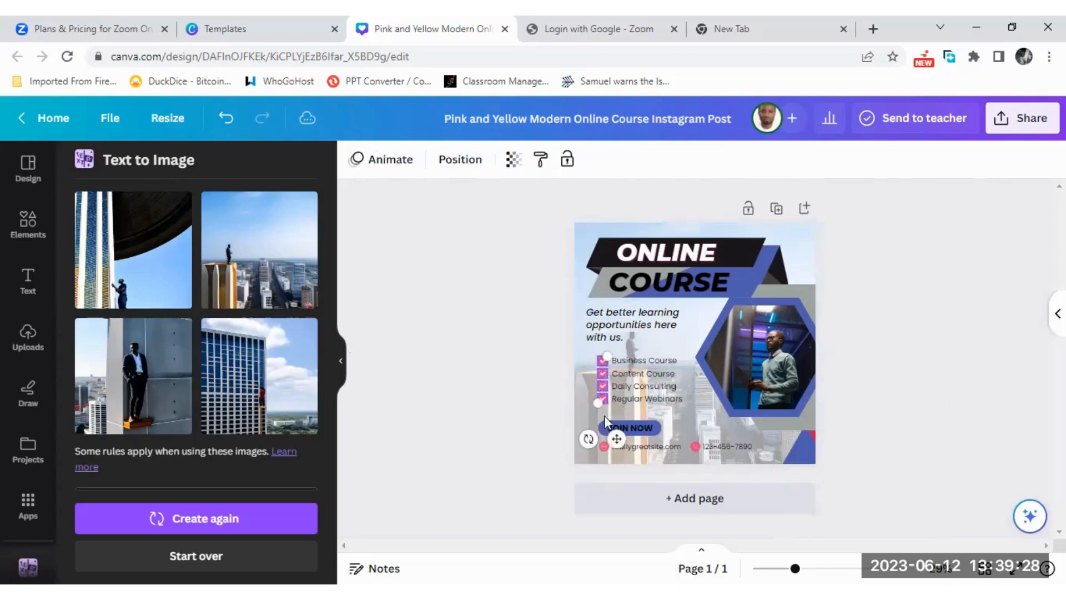
{"action": "left_click", "coordinate": [602, 444], "text": "shift"}
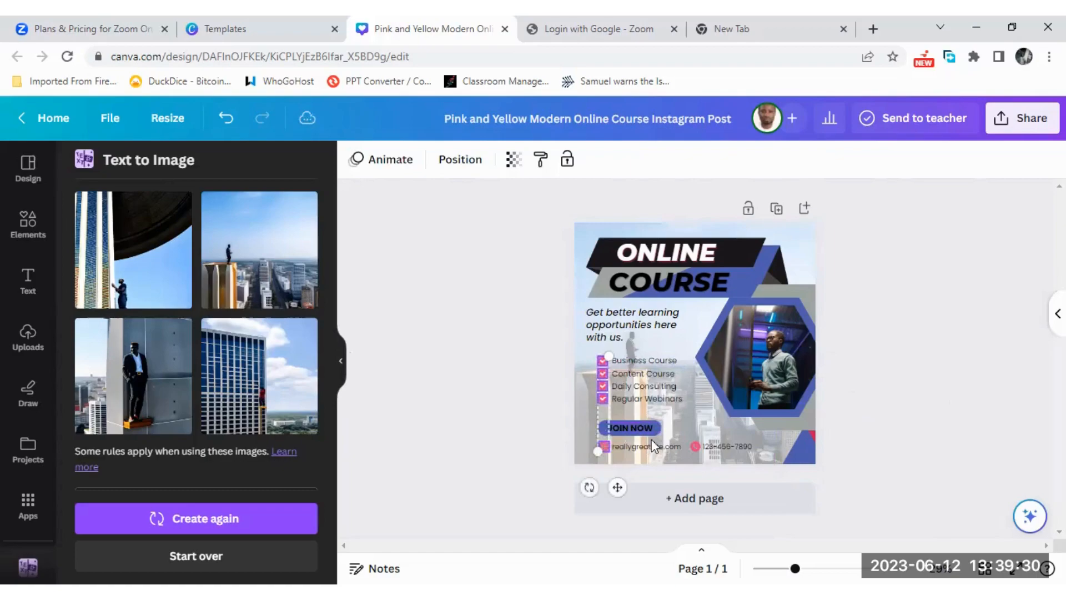
{"action": "left_click", "coordinate": [695, 446], "text": "shift"}
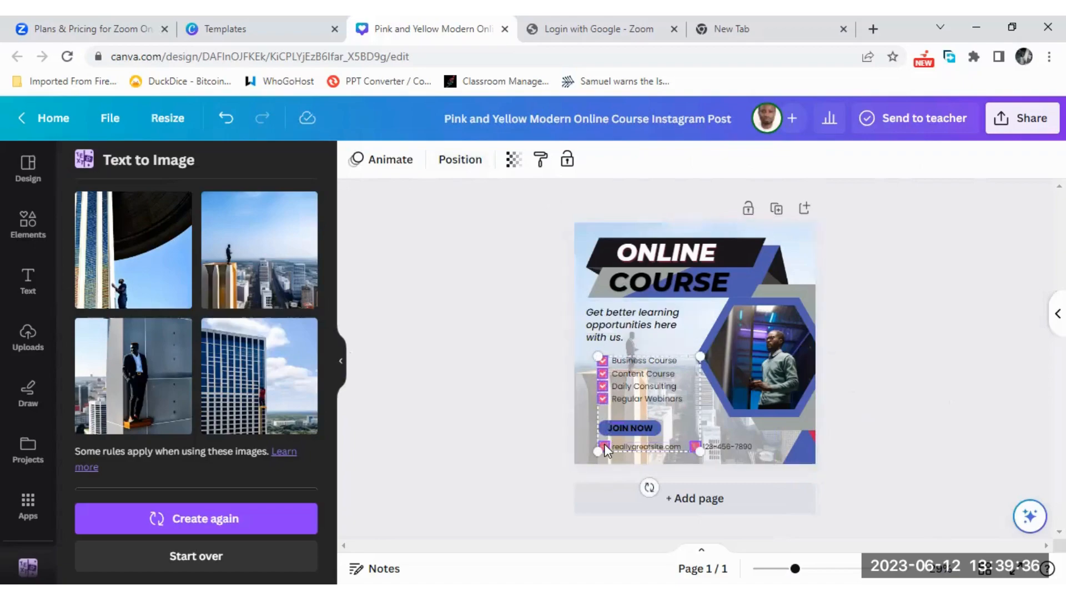
{"action": "left_click", "coordinate": [695, 447], "text": "shift"}
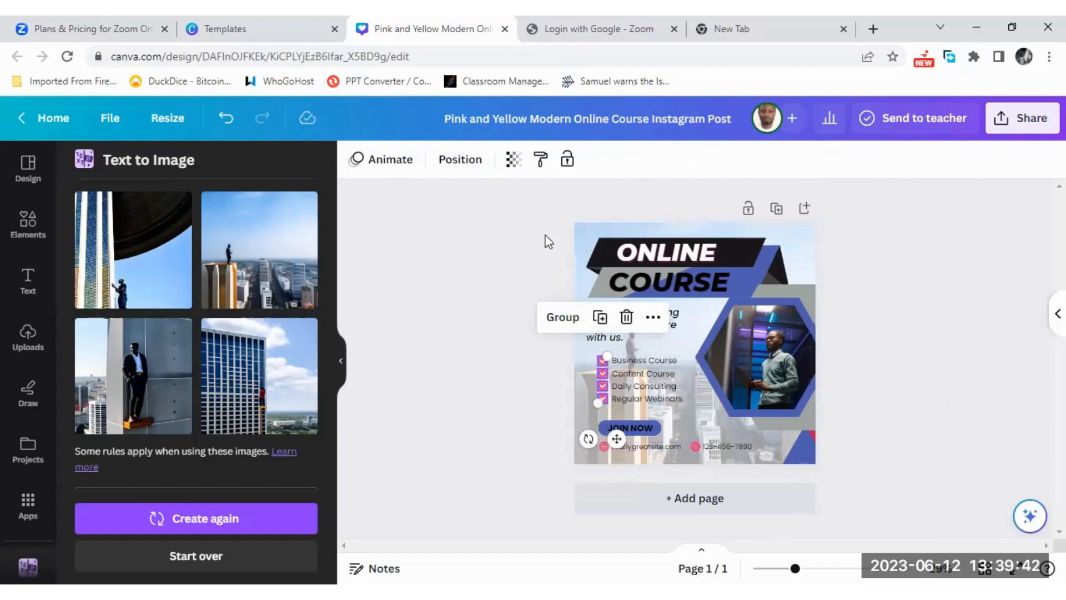
{"action": "left_click", "coordinate": [531, 389]}
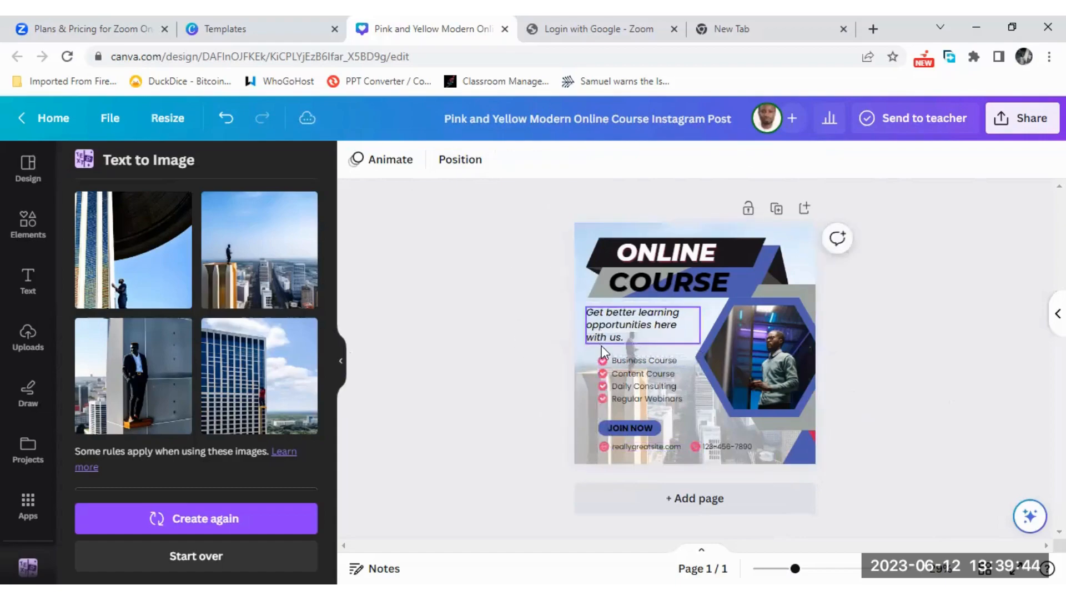
- Recolor the pink checkmark beside Business Course to the document's blue
{"action": "left_click", "coordinate": [602, 361]}
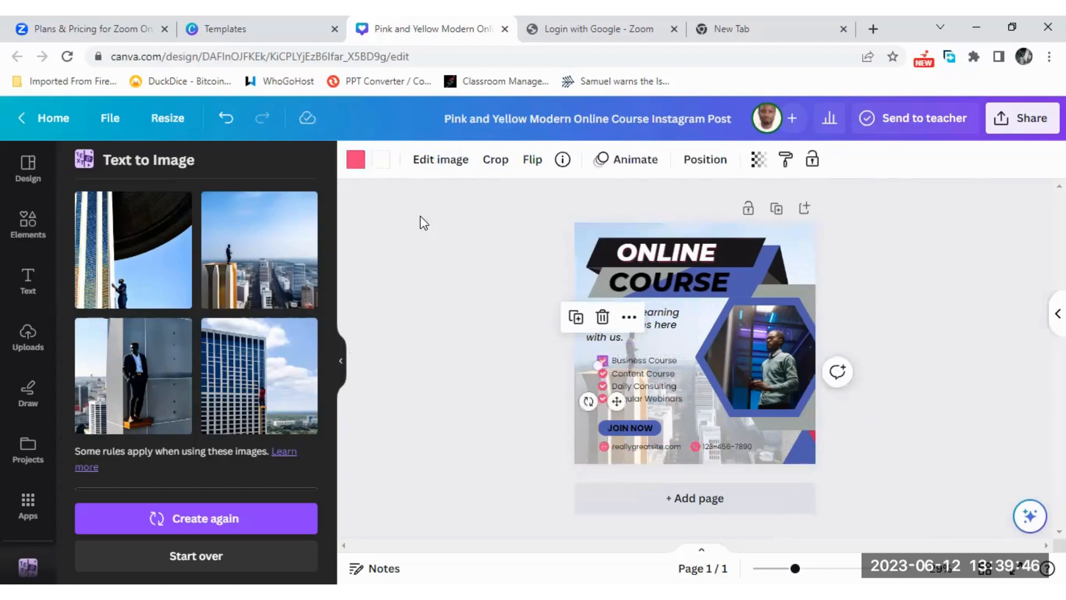
{"action": "left_click", "coordinate": [354, 160]}
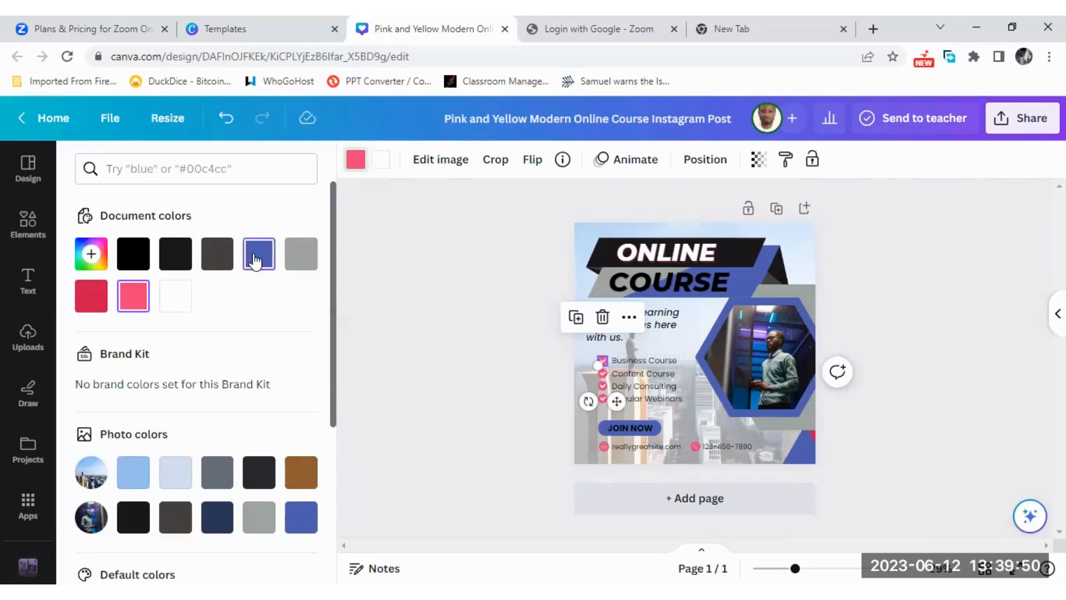
{"action": "left_click", "coordinate": [269, 252]}
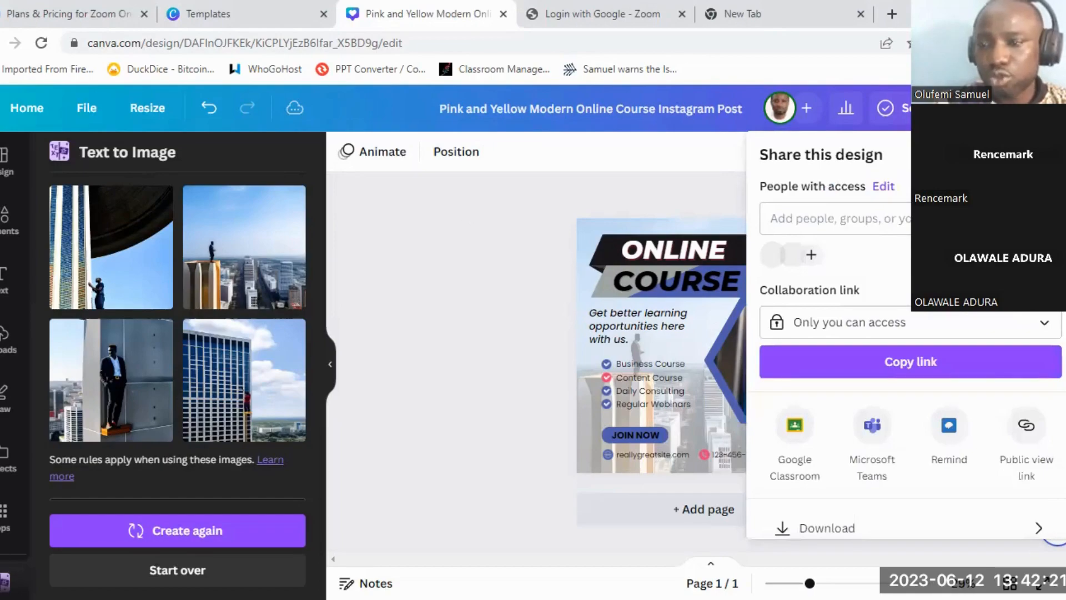
- Look through the design's sharing and download options, and add a blank second page below the post
{"action": "scroll", "coordinate": [905, 361], "scroll_direction": "down", "scroll_amount": 2}
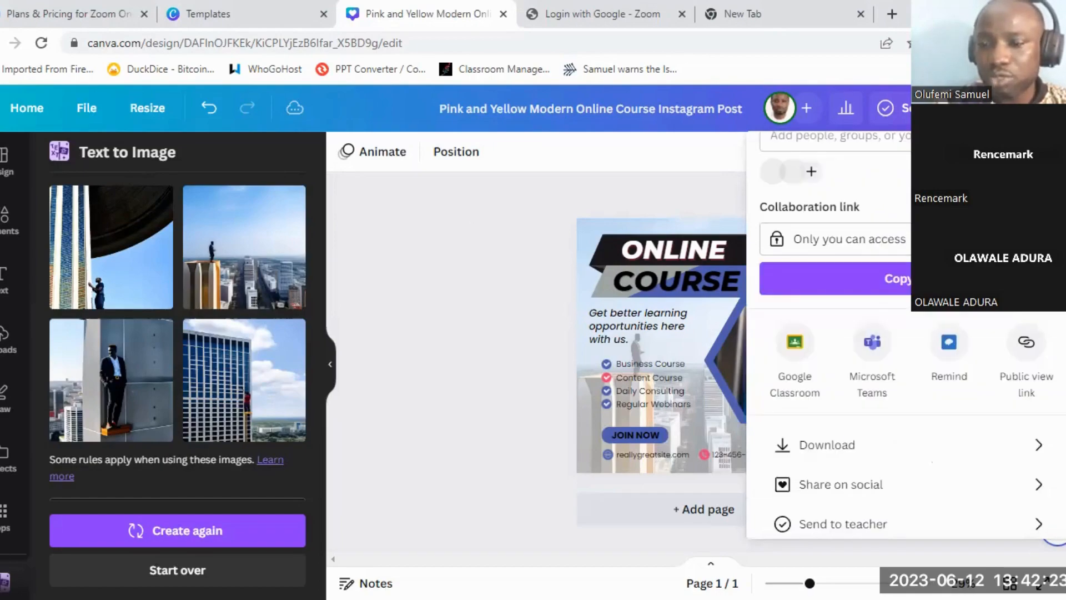
{"action": "scroll", "coordinate": [940, 409], "scroll_direction": "down", "scroll_amount": 1}
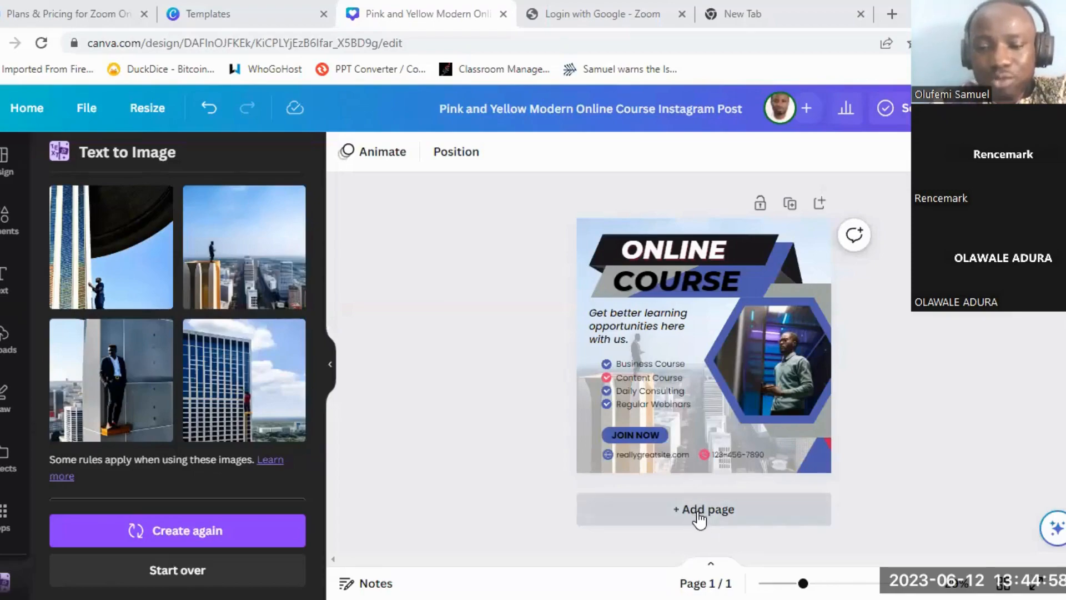
{"action": "left_click", "coordinate": [699, 517]}
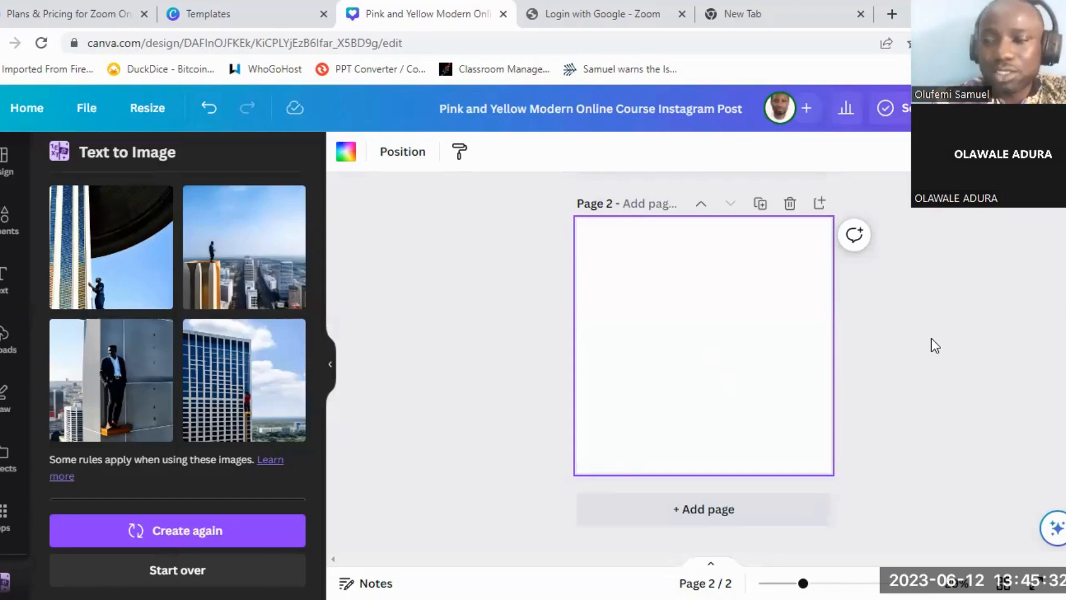
{"action": "scroll", "coordinate": [703, 361], "scroll_direction": "up", "scroll_amount": 5}
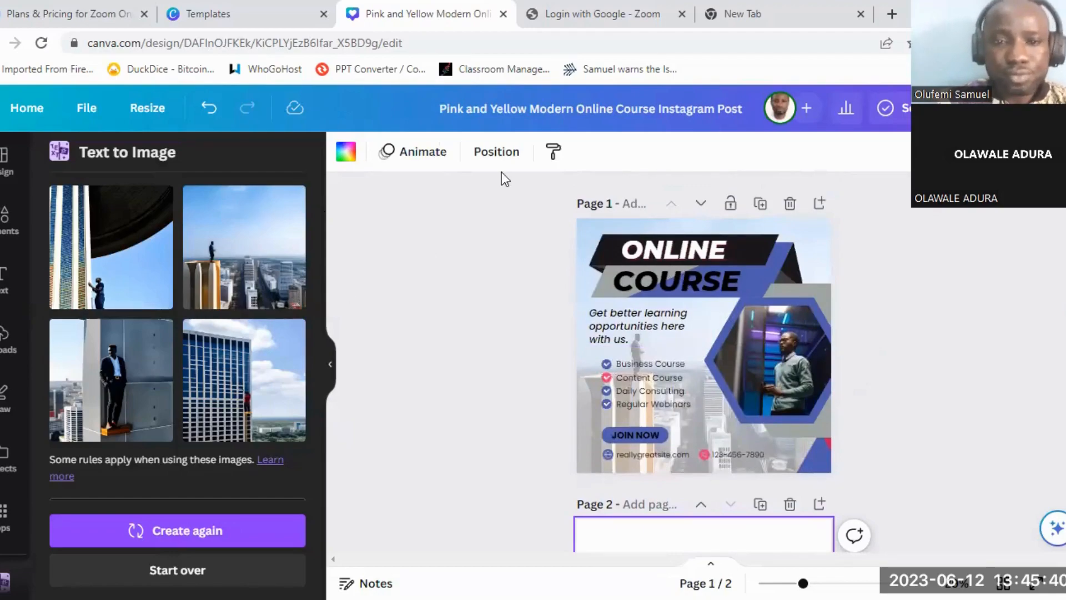
- Look through the fonts available for the ONLINE heading on page 1, including the recently used and popular ones
{"action": "left_click", "coordinate": [645, 251]}
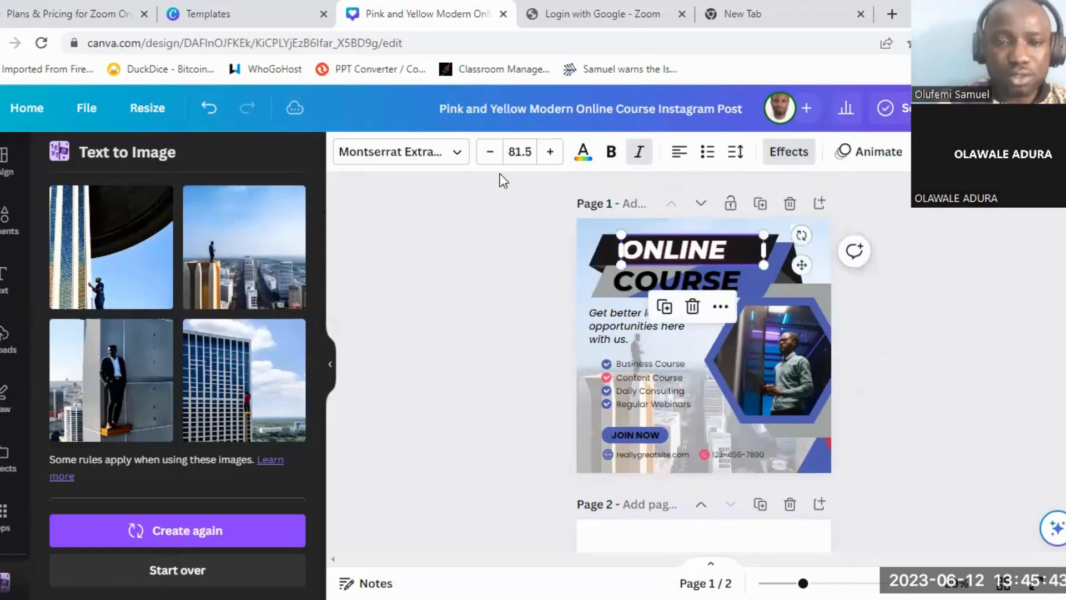
{"action": "left_click", "coordinate": [457, 153]}
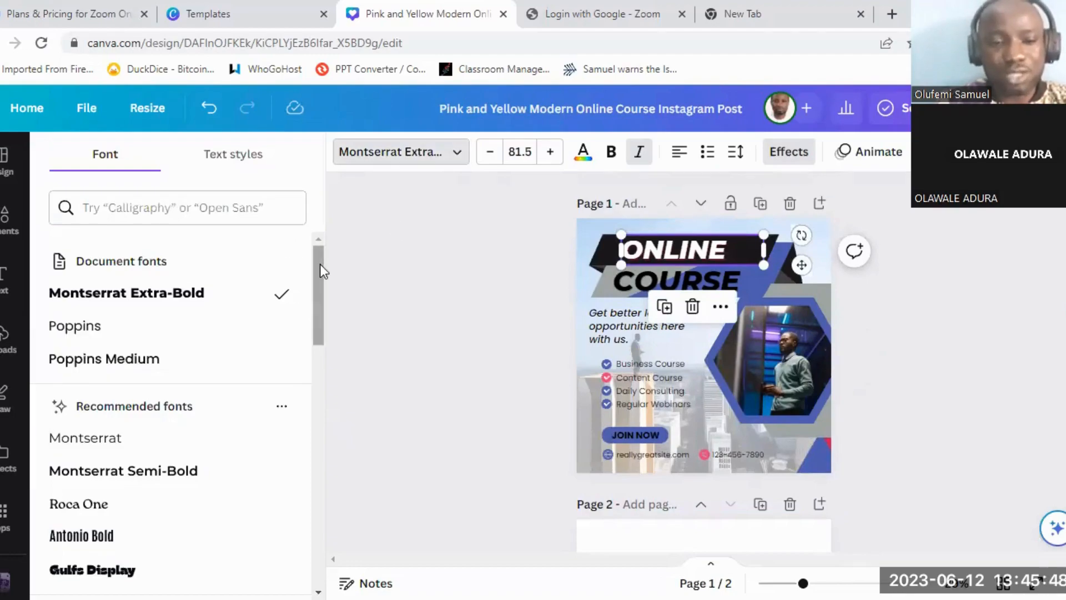
{"action": "scroll", "coordinate": [325, 366], "scroll_direction": "down", "scroll_amount": 4}
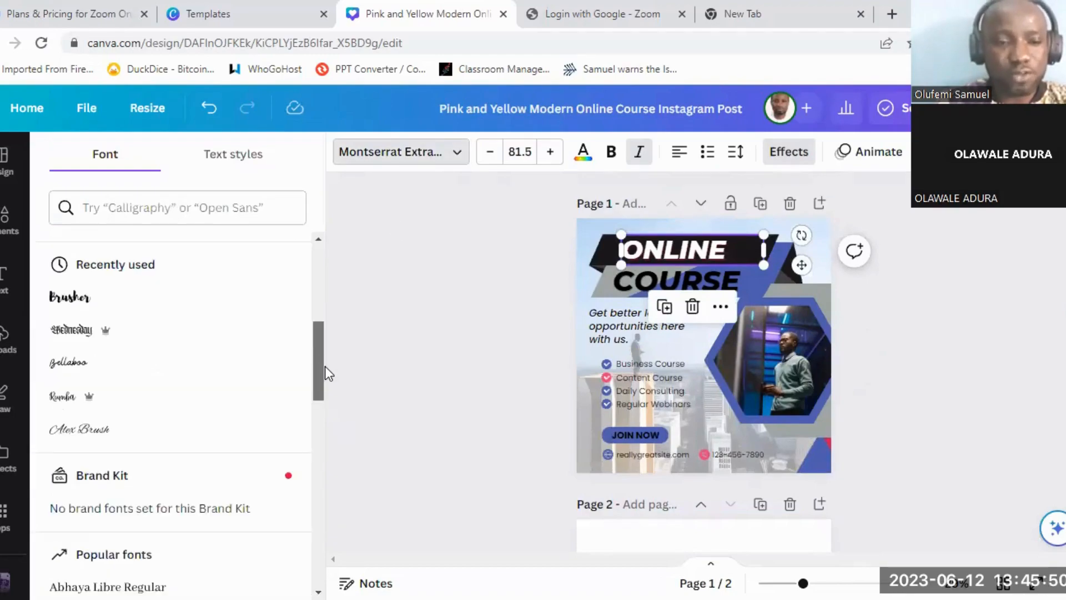
{"action": "scroll", "coordinate": [330, 382], "scroll_direction": "down", "scroll_amount": 3}
{"action": "scroll", "coordinate": [328, 360], "scroll_direction": "up", "scroll_amount": 2}
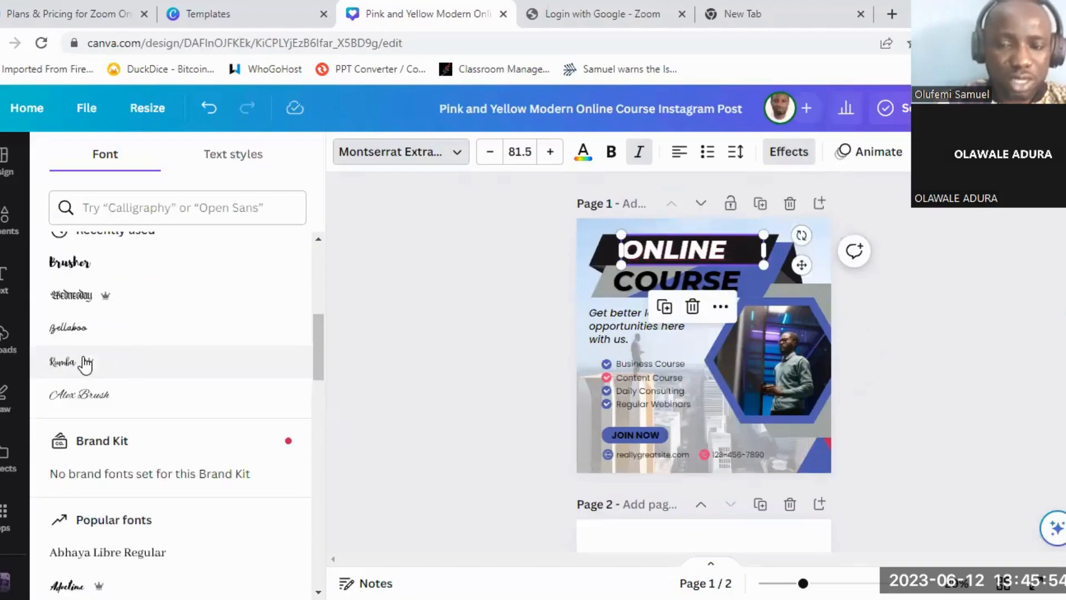
{"action": "left_click", "coordinate": [665, 274]}
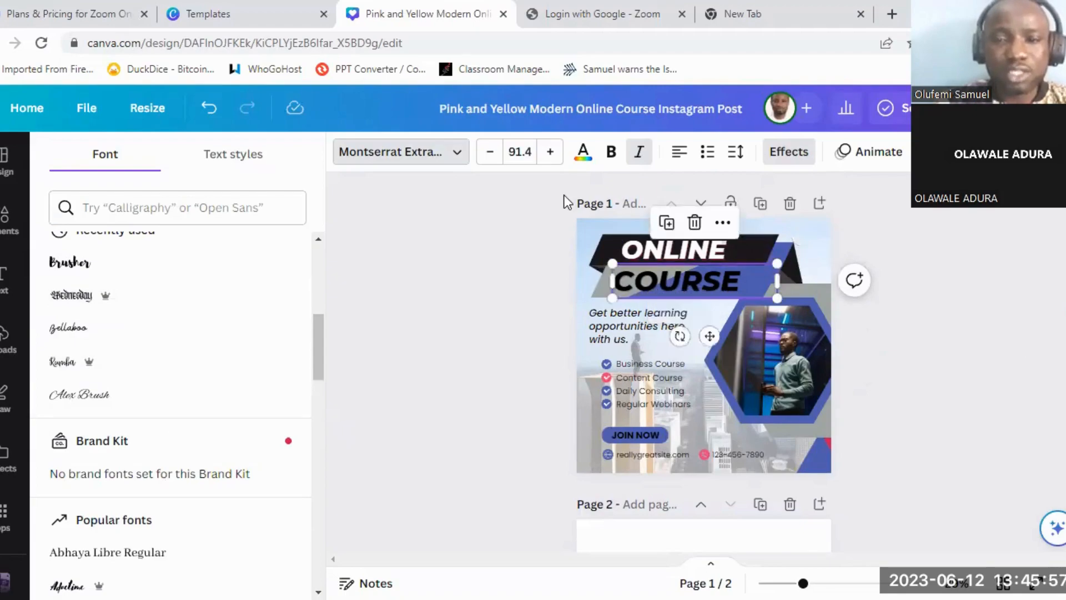
- Look through the document, photo and default text colors available for the ONLINE heading
{"action": "left_click", "coordinate": [631, 250]}
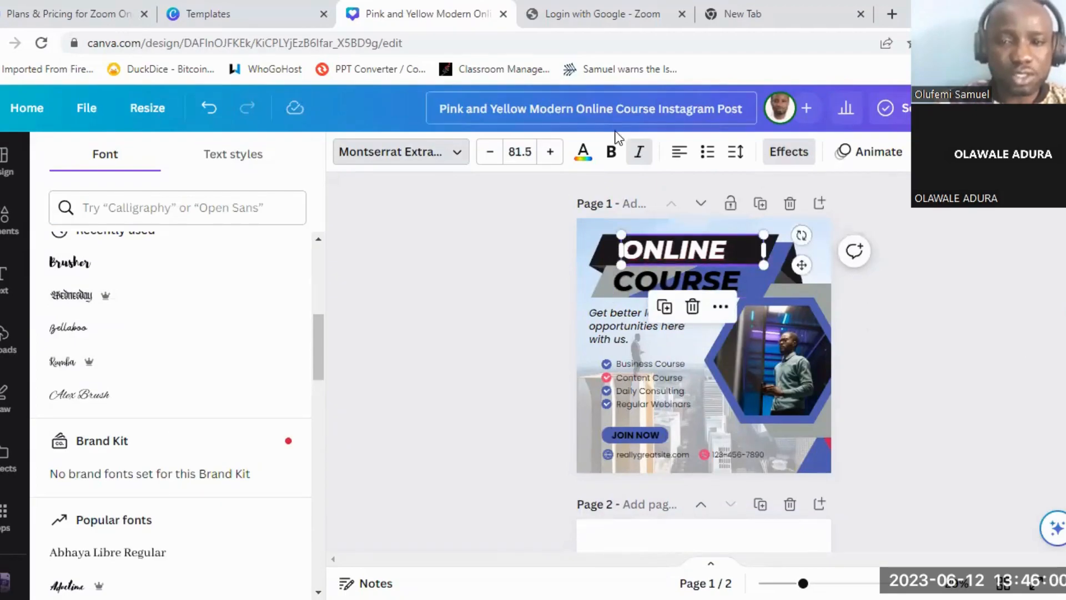
{"action": "left_click", "coordinate": [583, 158]}
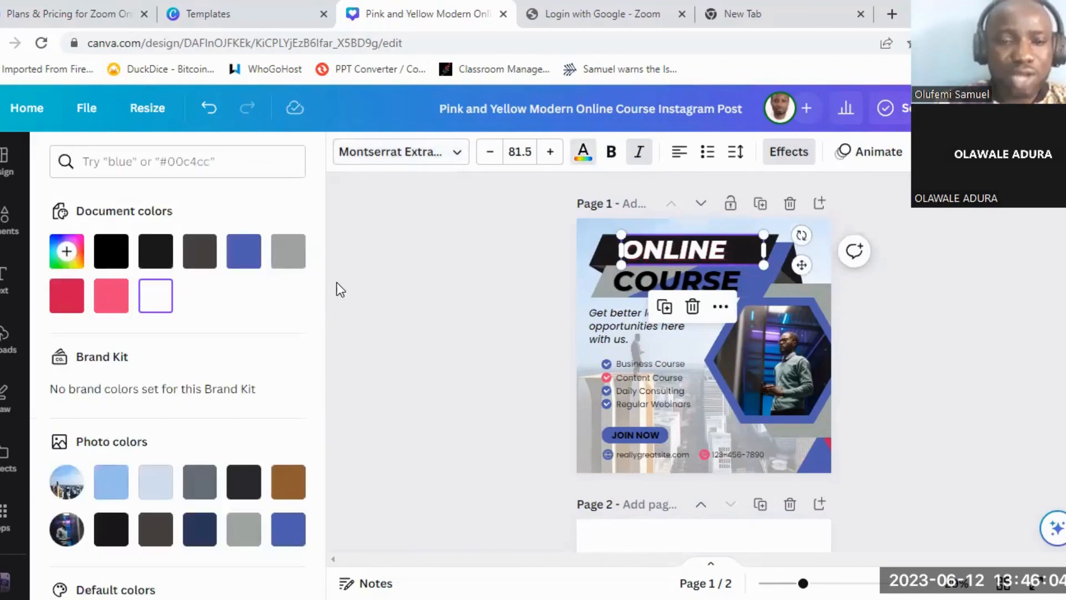
{"action": "scroll", "coordinate": [327, 333], "scroll_direction": "down", "scroll_amount": 2}
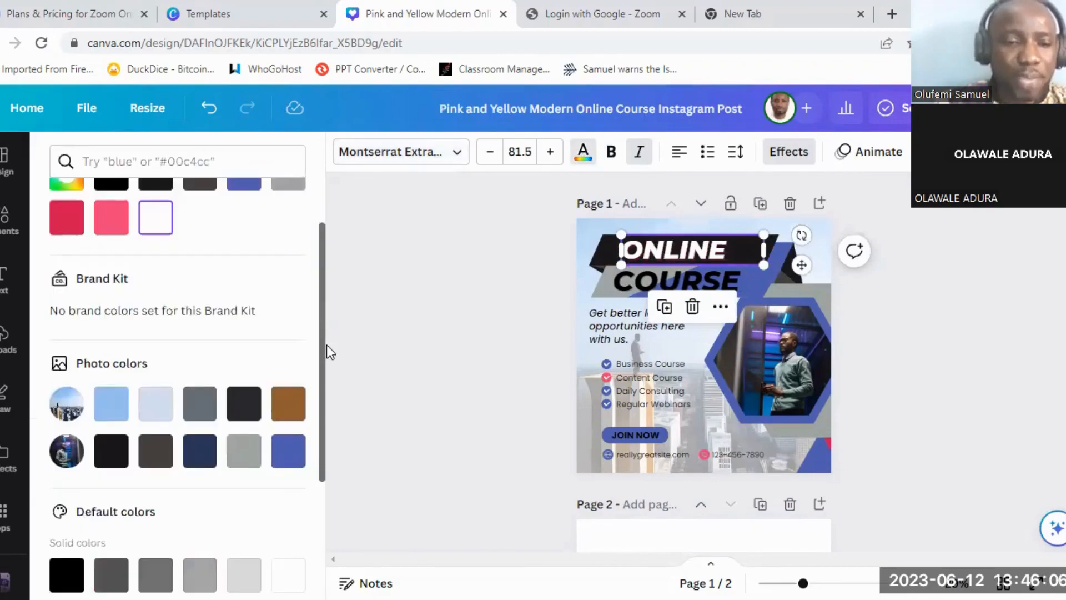
{"action": "scroll", "coordinate": [216, 312], "scroll_direction": "down", "scroll_amount": 1}
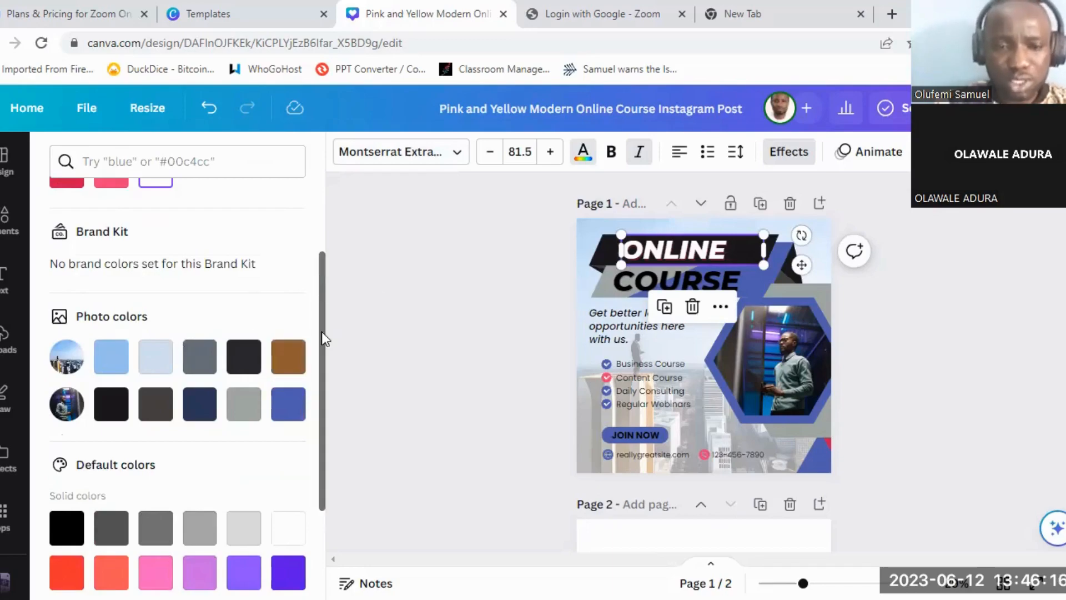
{"action": "scroll", "coordinate": [328, 389], "scroll_direction": "down", "scroll_amount": 1}
{"action": "scroll", "coordinate": [326, 416], "scroll_direction": "down", "scroll_amount": 1}
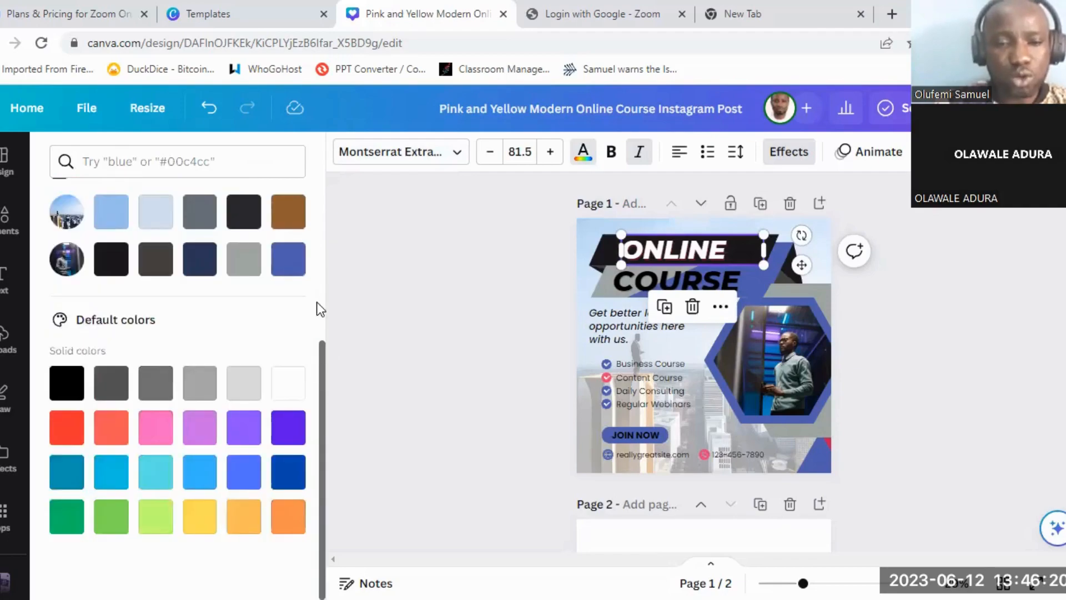
{"action": "scroll", "coordinate": [318, 239], "scroll_direction": "up", "scroll_amount": 2}
{"action": "scroll", "coordinate": [316, 222], "scroll_direction": "up", "scroll_amount": 2}
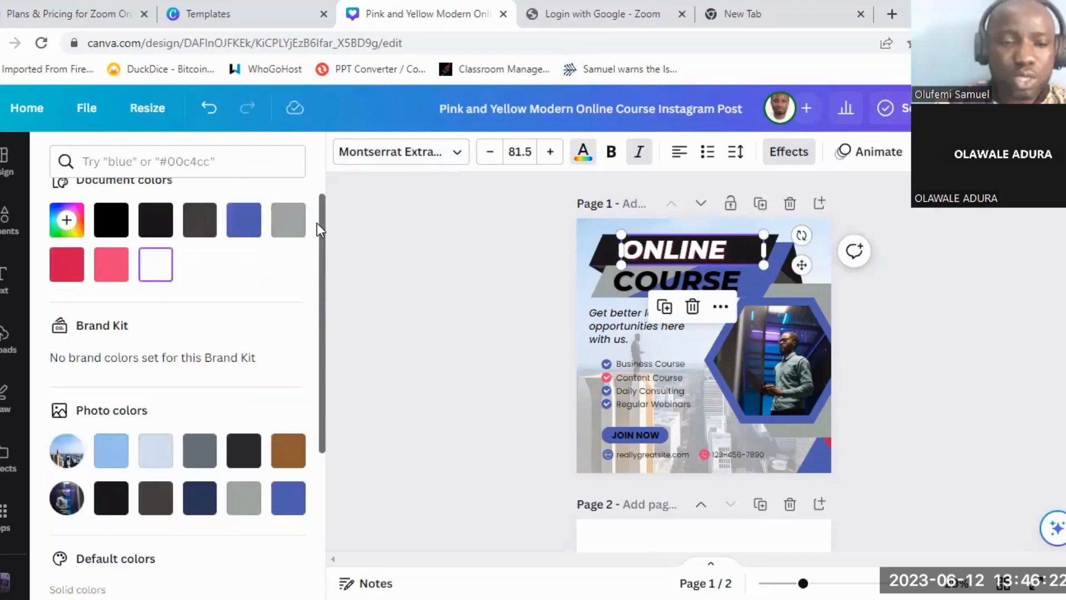
{"action": "scroll", "coordinate": [317, 193], "scroll_direction": "up", "scroll_amount": 1}
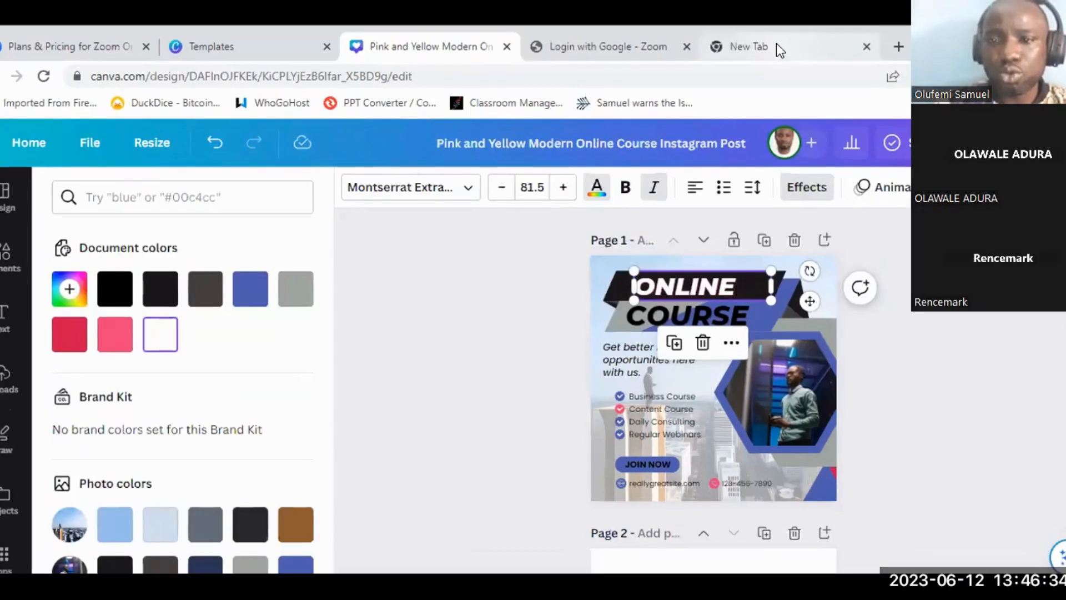
- Search Google in the new browser tab for "colour wheel diagram" and show the image results
{"action": "left_click", "coordinate": [776, 47]}
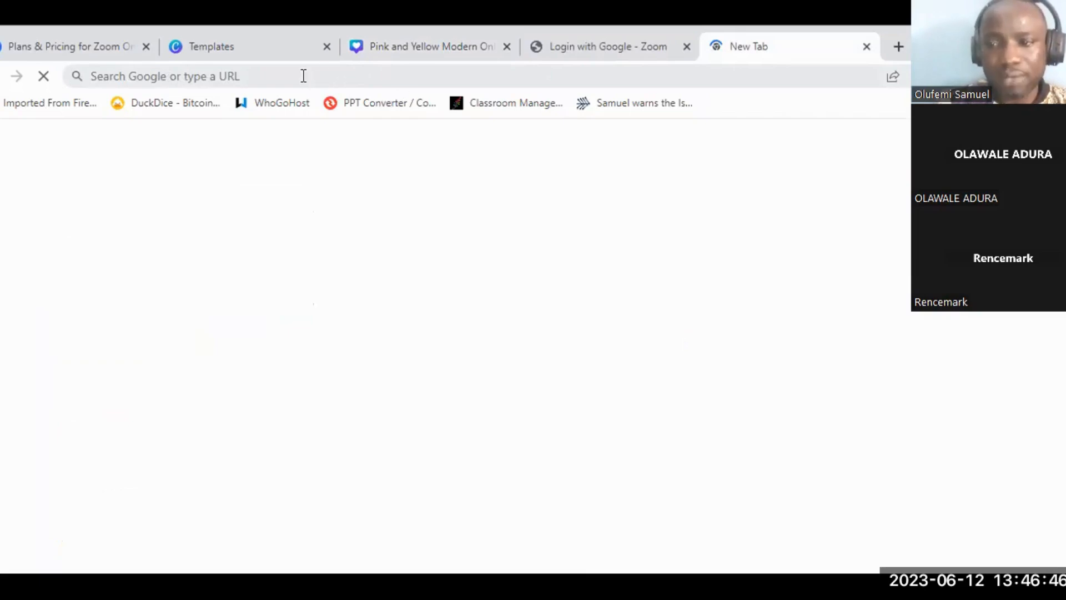
{"action": "left_click", "coordinate": [267, 79]}
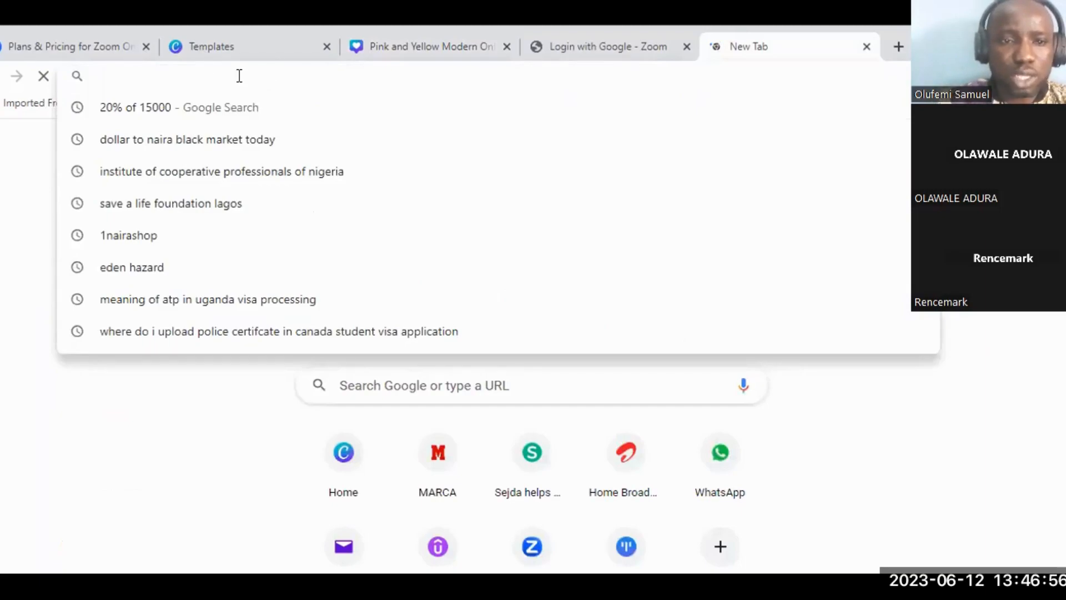
{"action": "type", "text": "colour wheen"}
{"action": "key", "text": "BackSpace"}
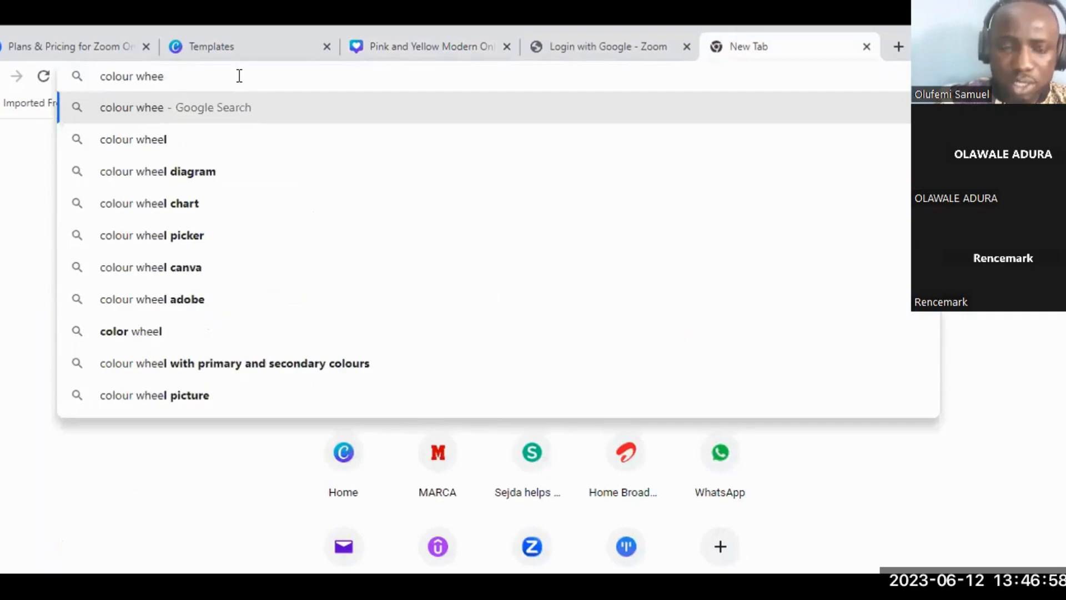
{"action": "type", "text": "l"}
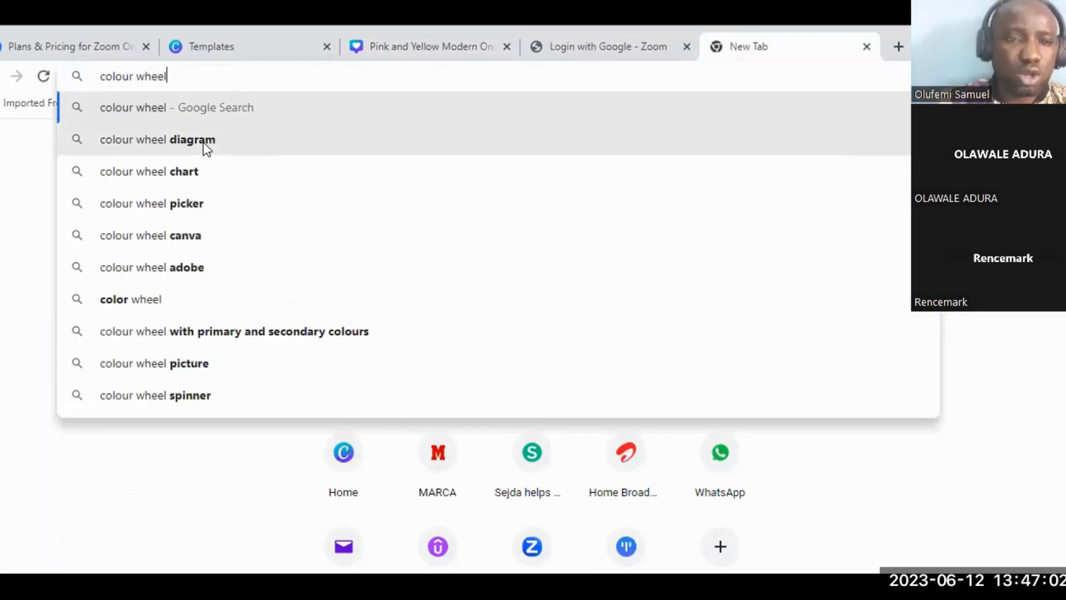
{"action": "left_click", "coordinate": [203, 142]}
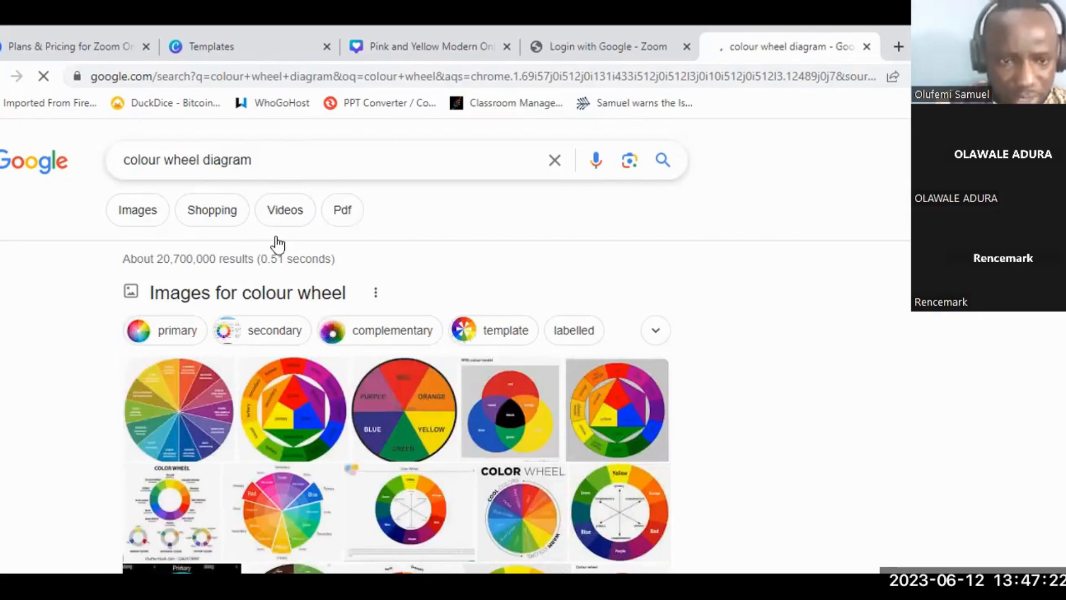
{"action": "left_click", "coordinate": [131, 210]}
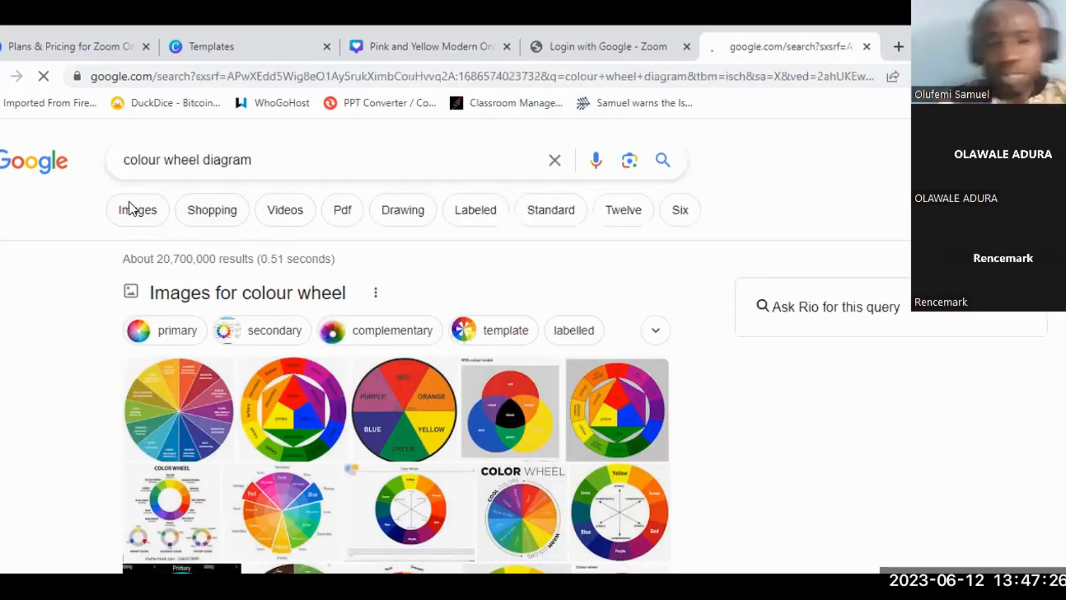
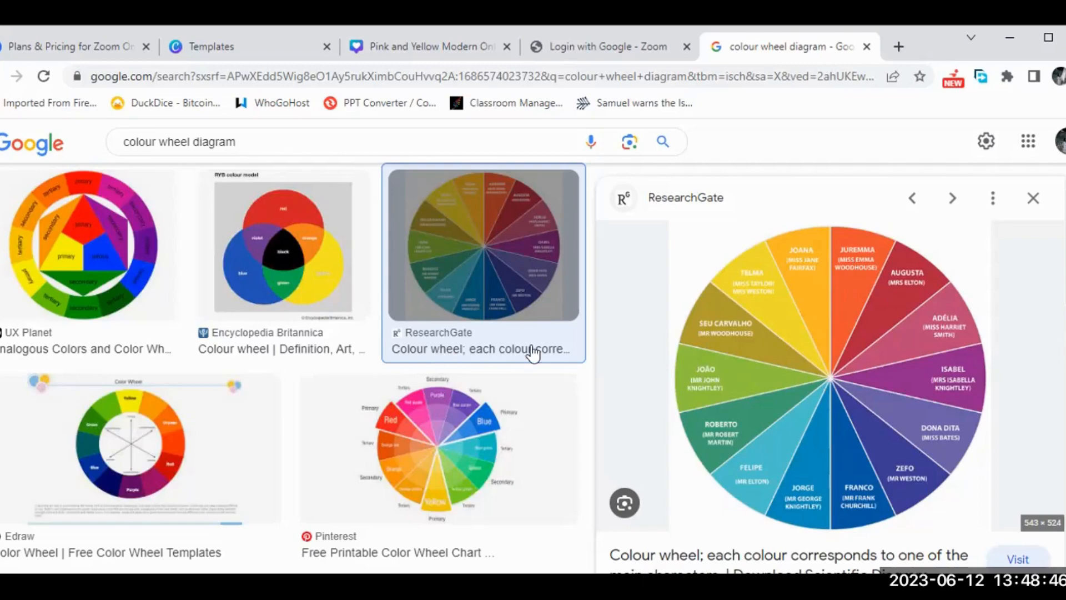
- Preview the Edraw color wheel image and look through its related color wheel charts
{"action": "left_click", "coordinate": [115, 437]}
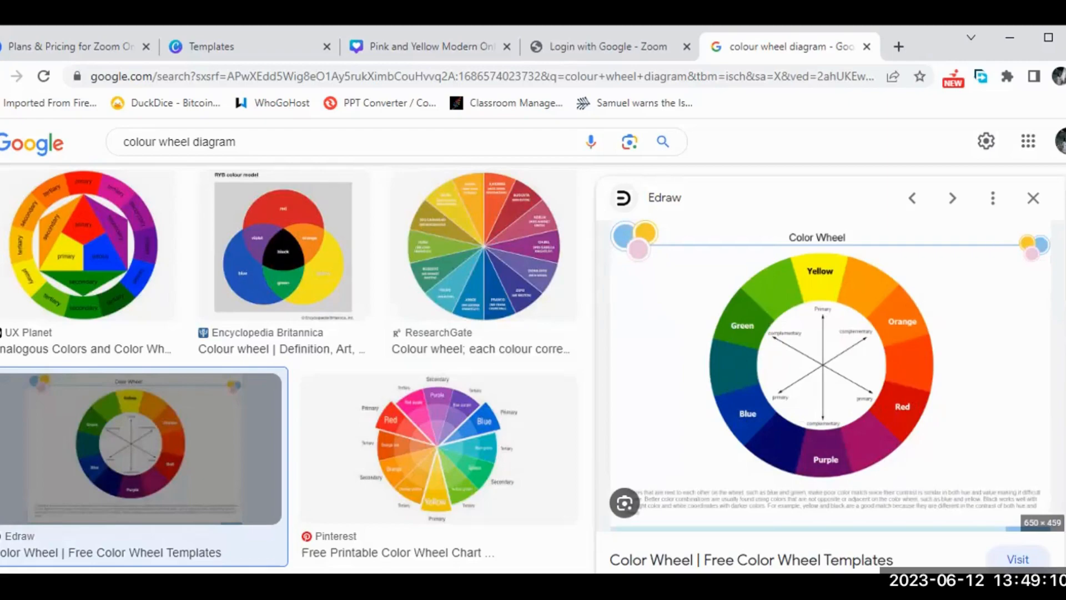
{"action": "scroll", "coordinate": [831, 374], "scroll_direction": "down", "scroll_amount": 3}
{"action": "scroll", "coordinate": [831, 375], "scroll_direction": "down", "scroll_amount": 3}
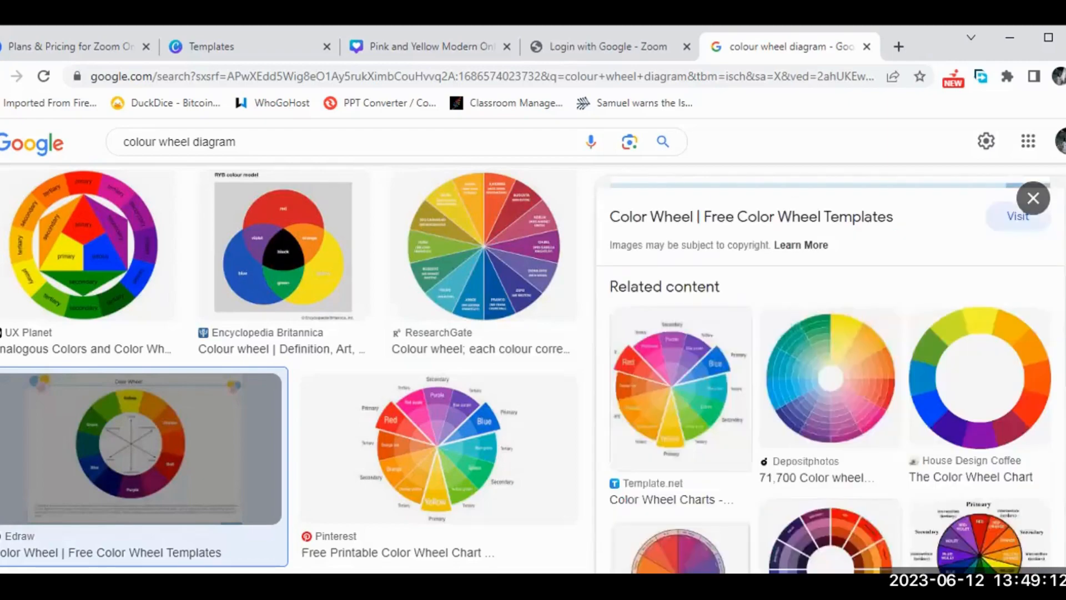
{"action": "scroll", "coordinate": [839, 320], "scroll_direction": "down", "scroll_amount": 1}
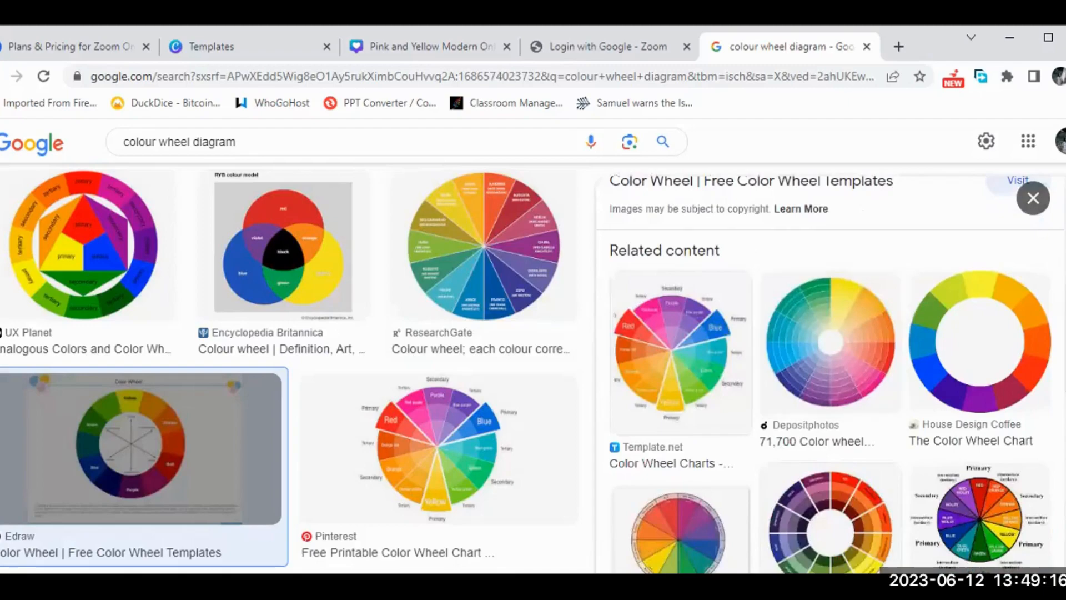
{"action": "scroll", "coordinate": [976, 380], "scroll_direction": "down", "scroll_amount": 2}
{"action": "scroll", "coordinate": [976, 380], "scroll_direction": "down", "scroll_amount": 6}
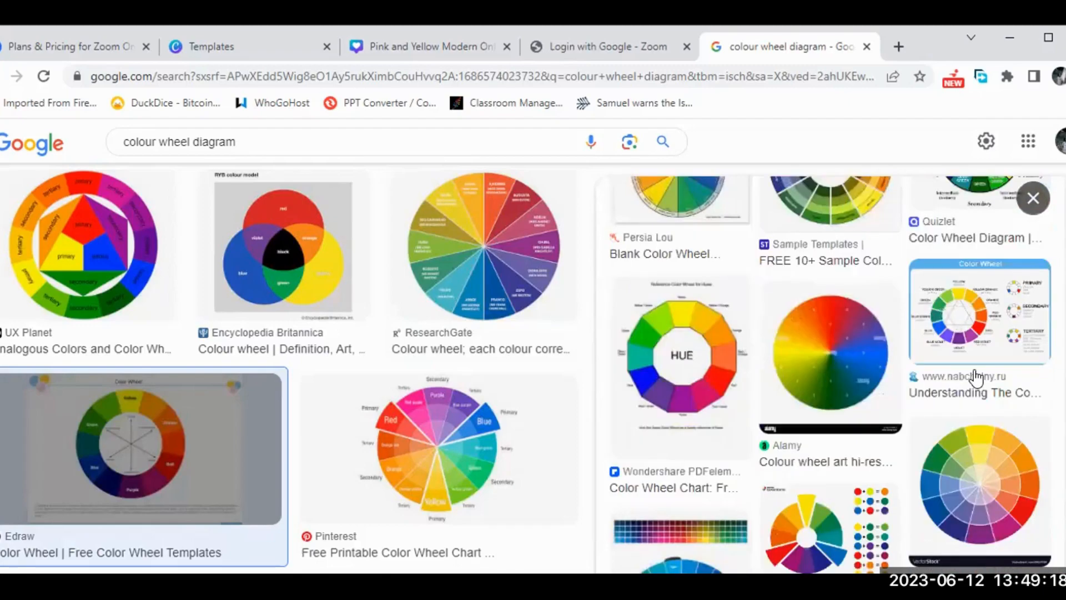
- Return to the Canva design and look through the document, photo and default colors available for the hexagon photo group on page 1
{"action": "left_click", "coordinate": [404, 45]}
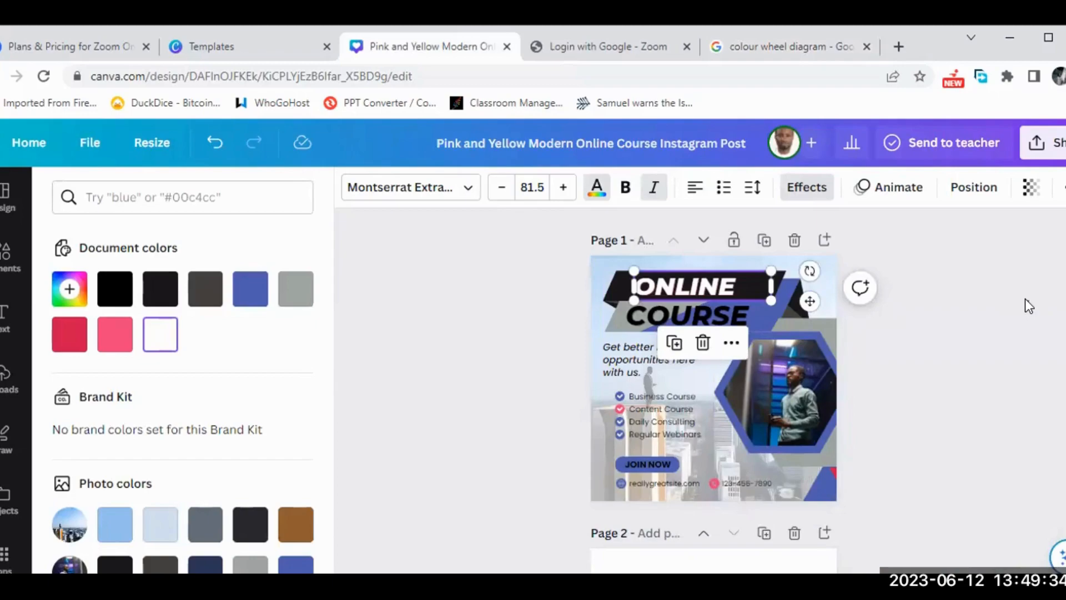
{"action": "scroll", "coordinate": [1025, 305], "scroll_direction": "down", "scroll_amount": 1}
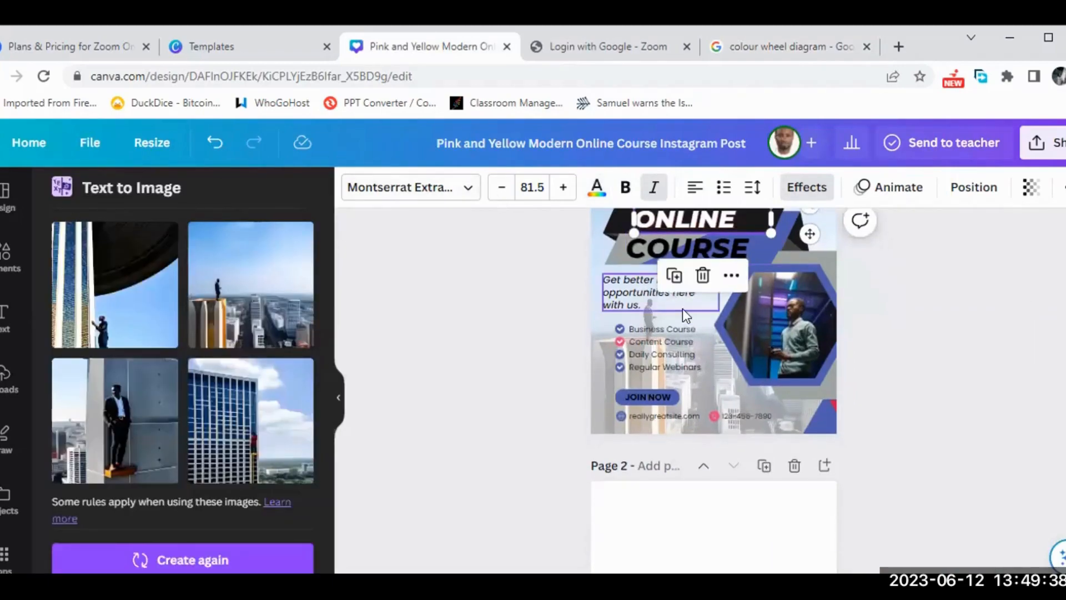
{"action": "left_click", "coordinate": [768, 327]}
{"action": "left_click", "coordinate": [767, 328]}
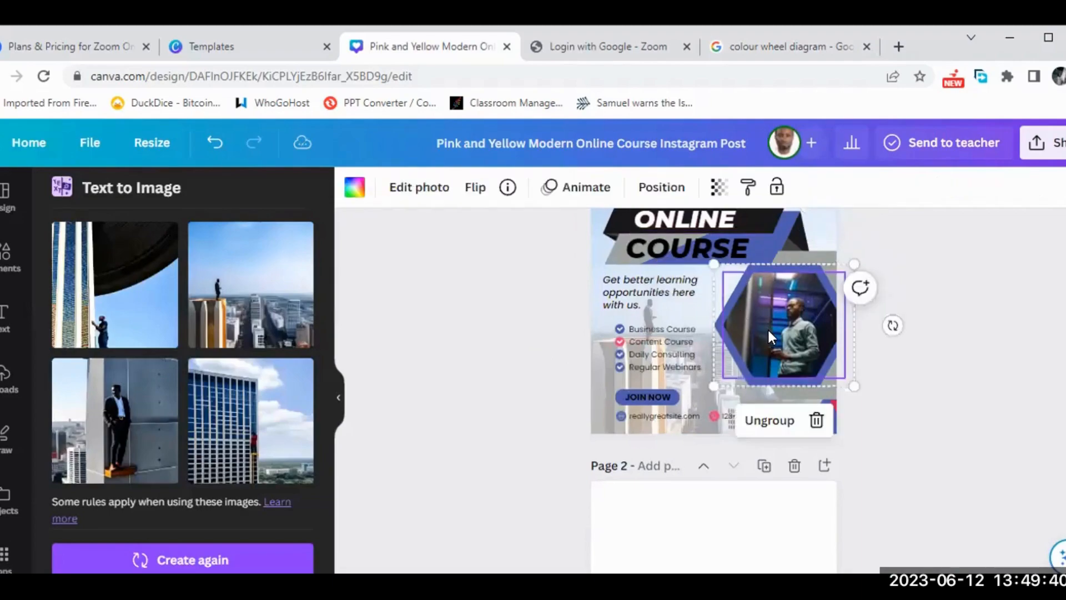
{"action": "left_click", "coordinate": [354, 189]}
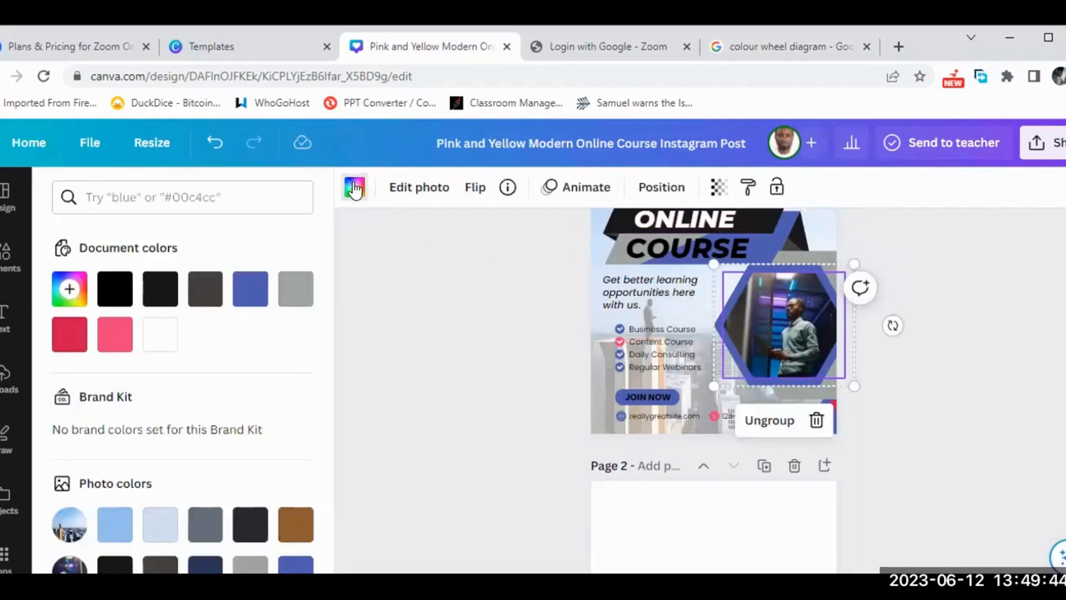
{"action": "left_click_drag", "start_coordinate": [329, 371], "coordinate": [332, 454]}
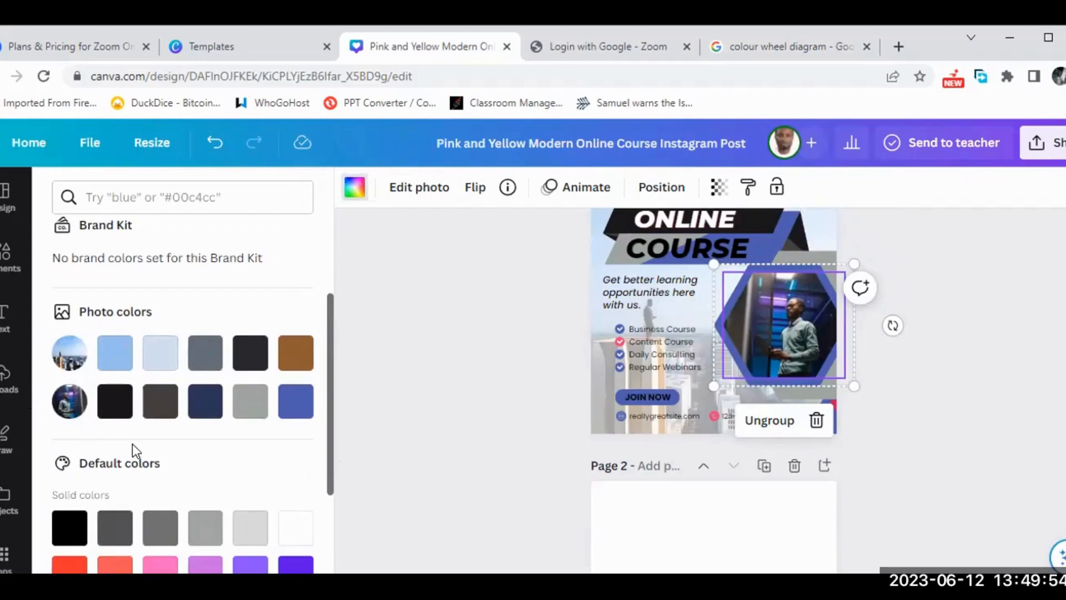
{"action": "left_click", "coordinate": [525, 337]}
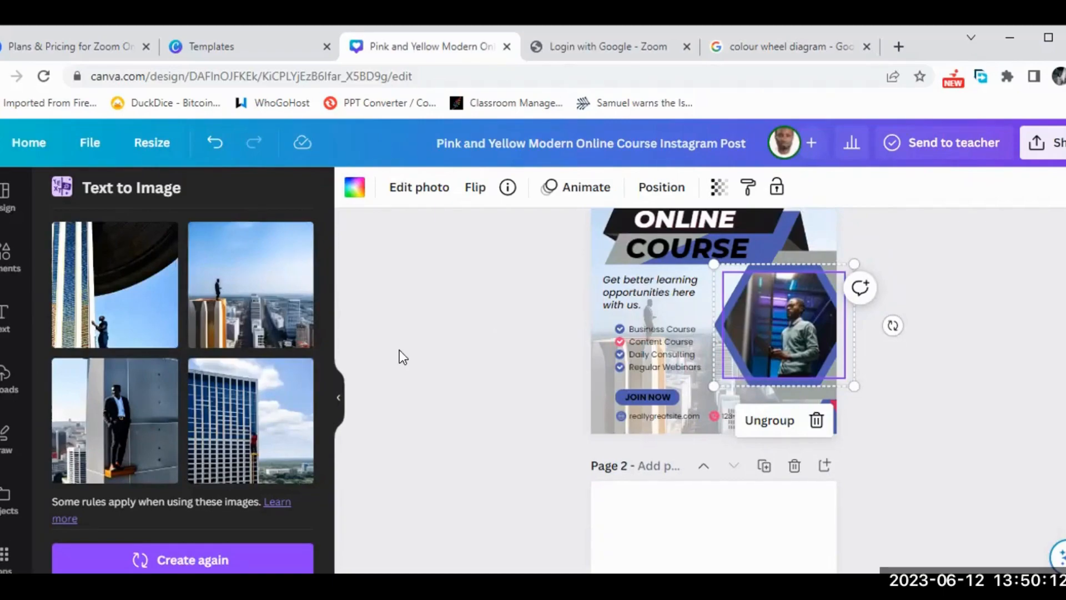
- Look through the uploaded images available for the design
{"action": "left_click", "coordinate": [7, 383]}
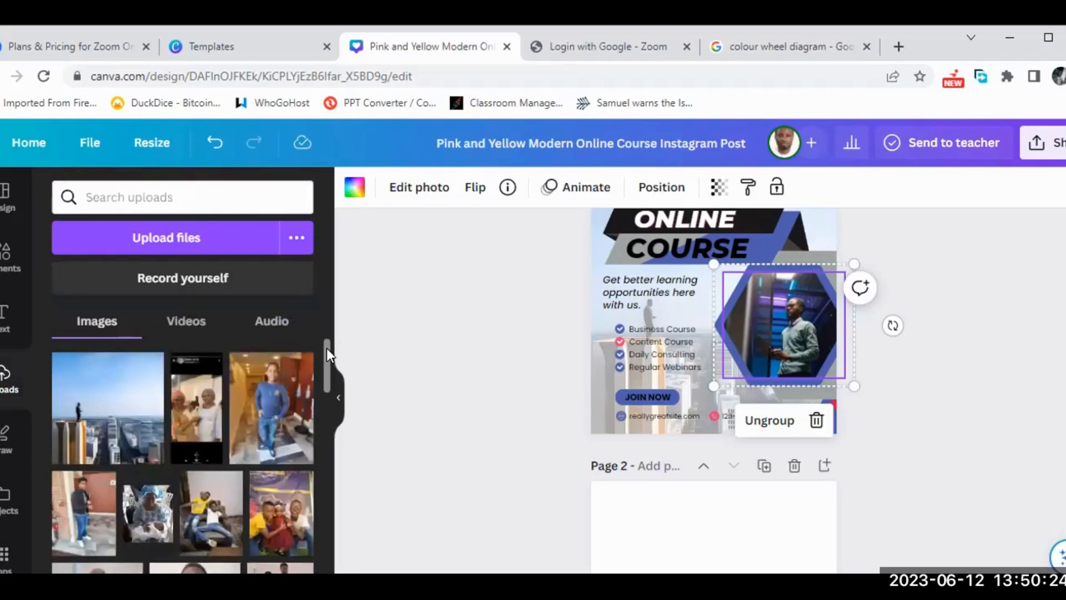
{"action": "scroll", "coordinate": [330, 408], "scroll_direction": "down", "scroll_amount": 5}
{"action": "scroll", "coordinate": [336, 473], "scroll_direction": "down", "scroll_amount": 5}
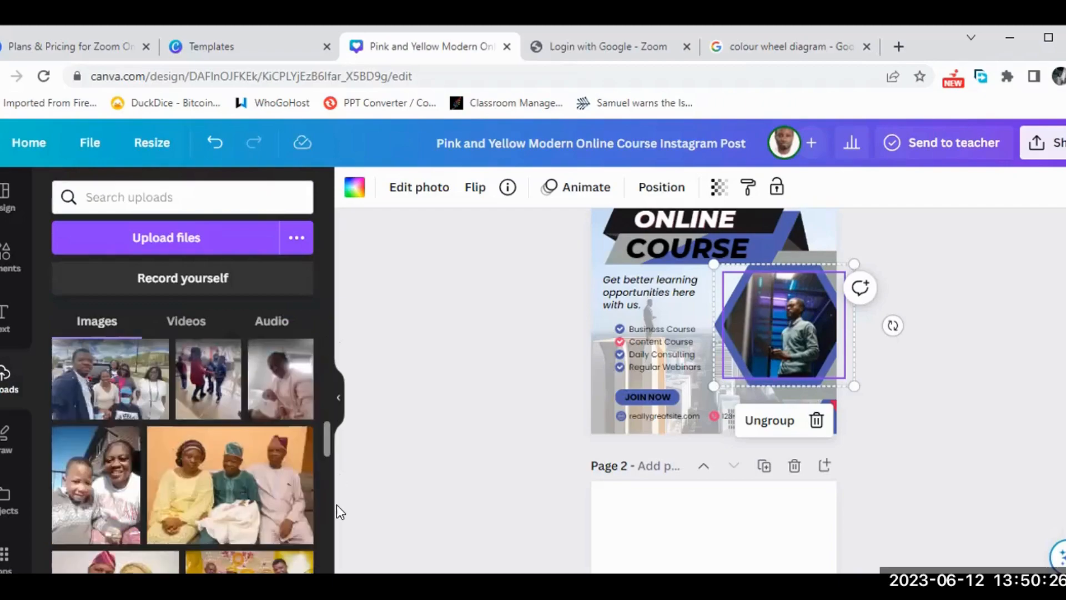
{"action": "scroll", "coordinate": [183, 444], "scroll_direction": "down", "scroll_amount": 5}
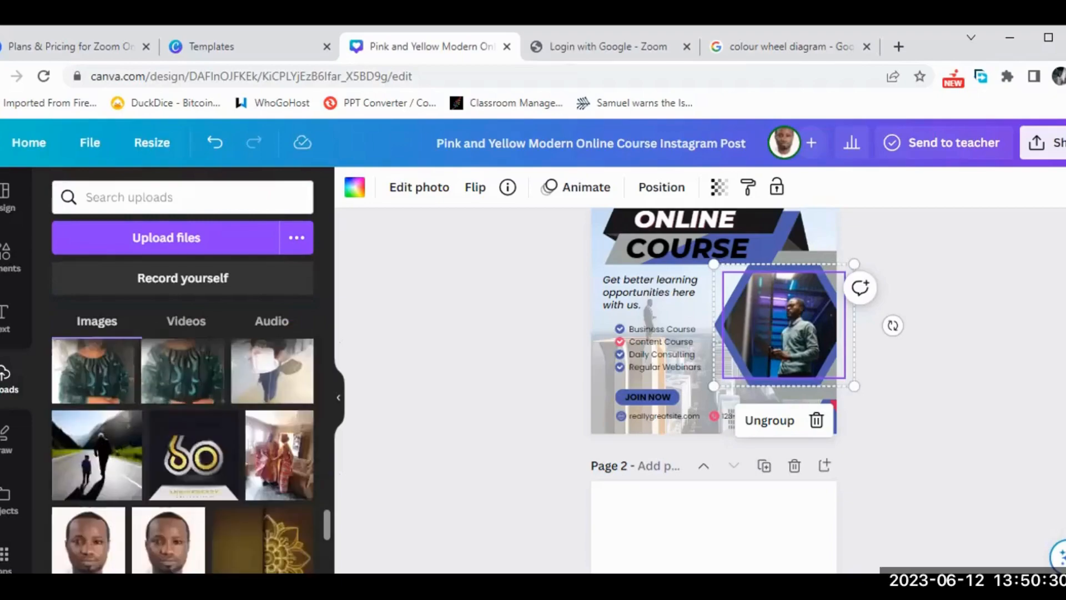
{"action": "scroll", "coordinate": [183, 455], "scroll_direction": "down", "scroll_amount": 3}
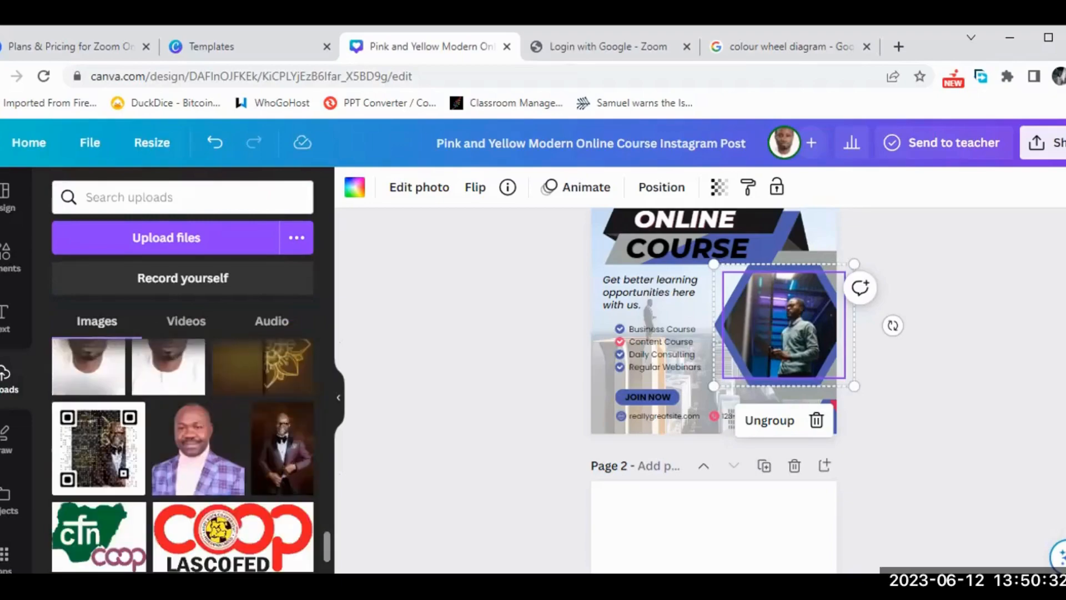
{"action": "scroll", "coordinate": [345, 482], "scroll_direction": "up", "scroll_amount": 10}
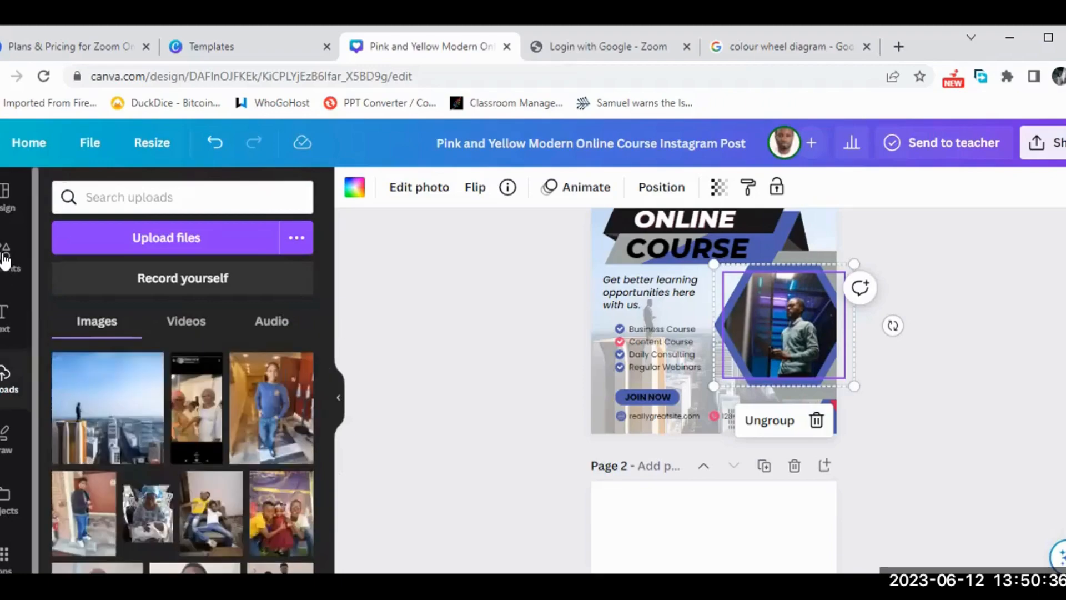
- Look through the default text styles and font combinations that can be added to the design
{"action": "left_click", "coordinate": [2, 317]}
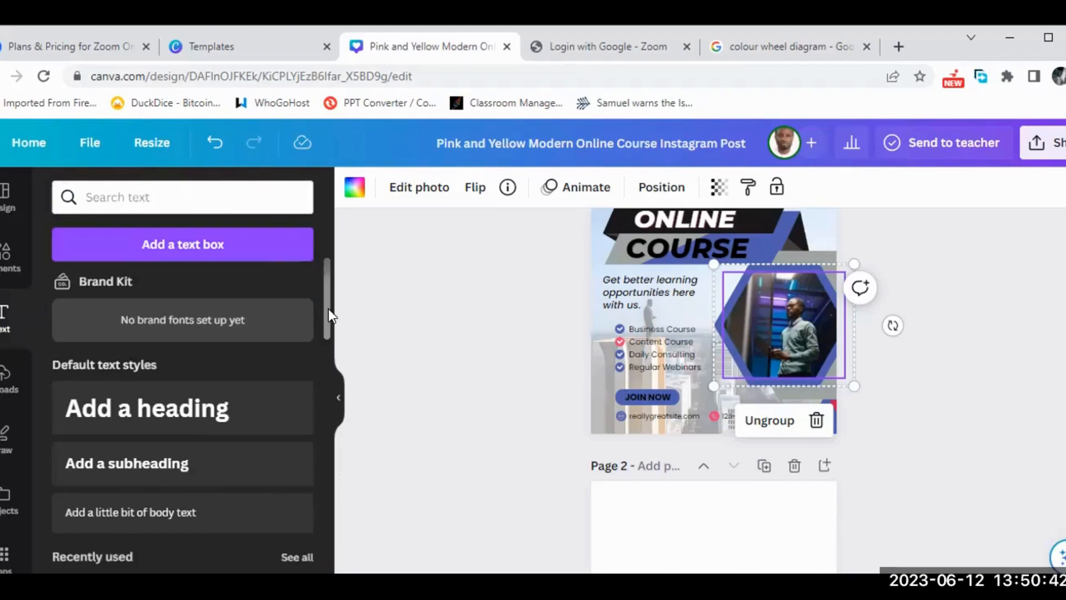
{"action": "scroll", "coordinate": [331, 330], "scroll_direction": "down", "scroll_amount": 3}
{"action": "scroll", "coordinate": [335, 389], "scroll_direction": "down", "scroll_amount": 2}
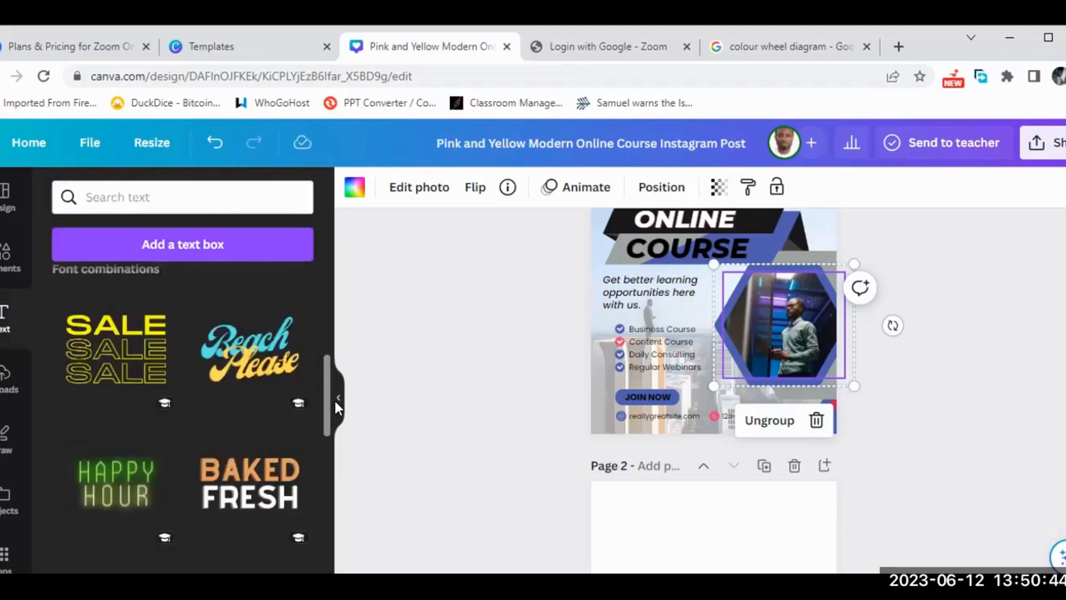
{"action": "scroll", "coordinate": [335, 421], "scroll_direction": "down", "scroll_amount": 2}
{"action": "scroll", "coordinate": [335, 421], "scroll_direction": "down", "scroll_amount": 2}
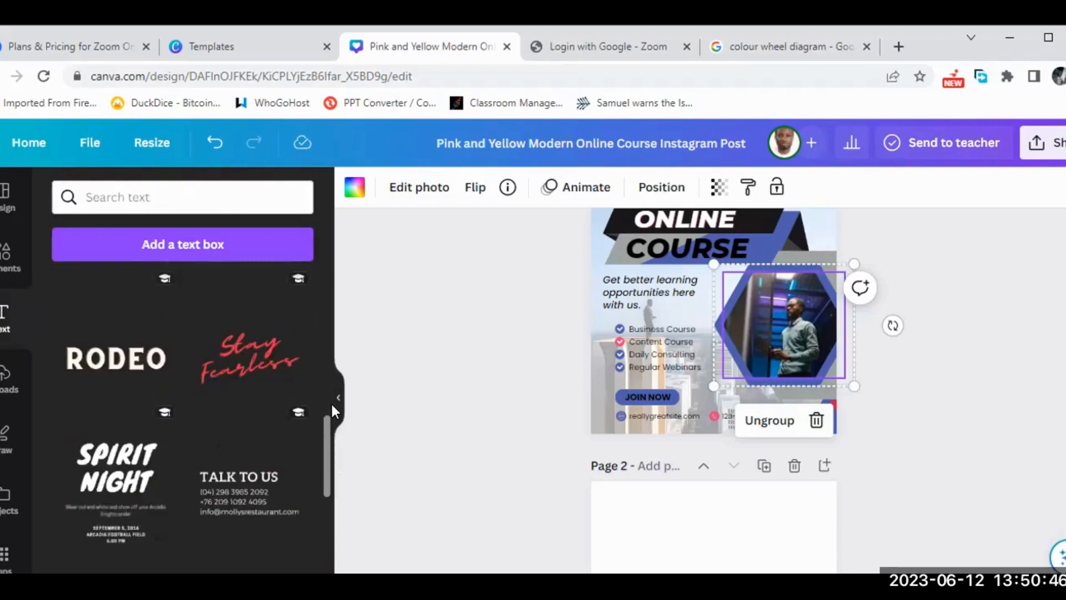
{"action": "scroll", "coordinate": [332, 357], "scroll_direction": "up", "scroll_amount": 7}
{"action": "scroll", "coordinate": [324, 256], "scroll_direction": "up", "scroll_amount": 3}
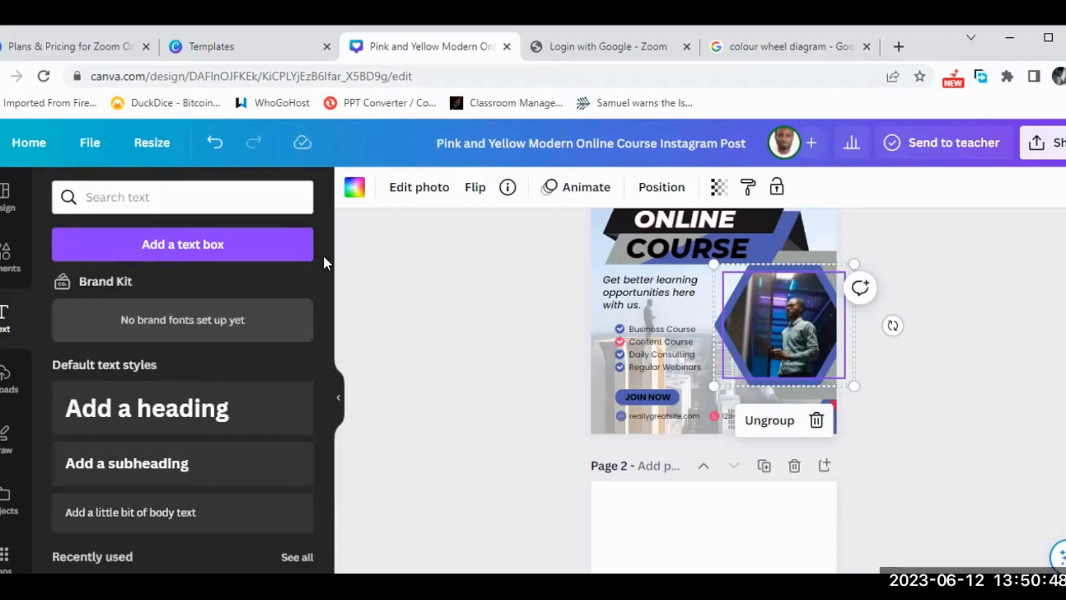
- Look through the text effect styles and shadow settings available for the ONLINE heading
{"action": "left_click", "coordinate": [674, 217]}
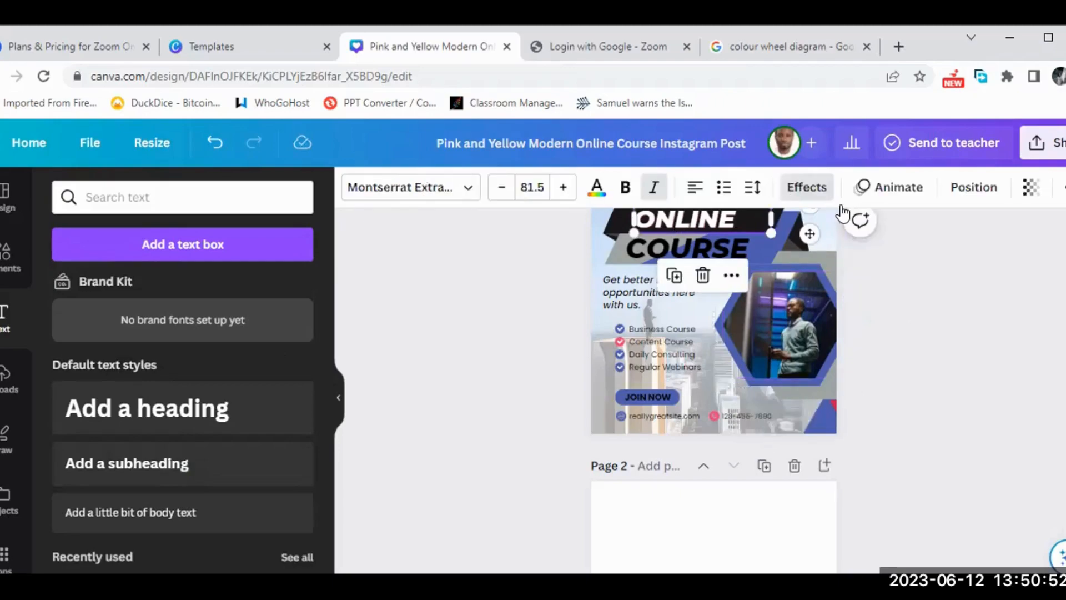
{"action": "left_click", "coordinate": [807, 188]}
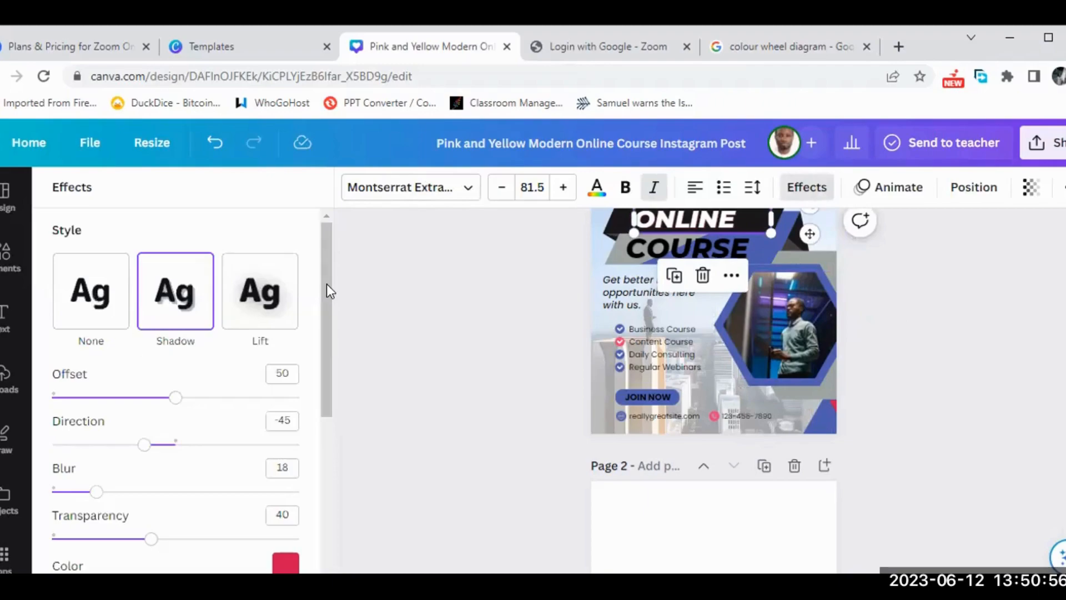
{"action": "left_click_drag", "start_coordinate": [326, 287], "coordinate": [333, 391]}
{"action": "scroll", "coordinate": [322, 281], "scroll_direction": "up", "scroll_amount": 1}
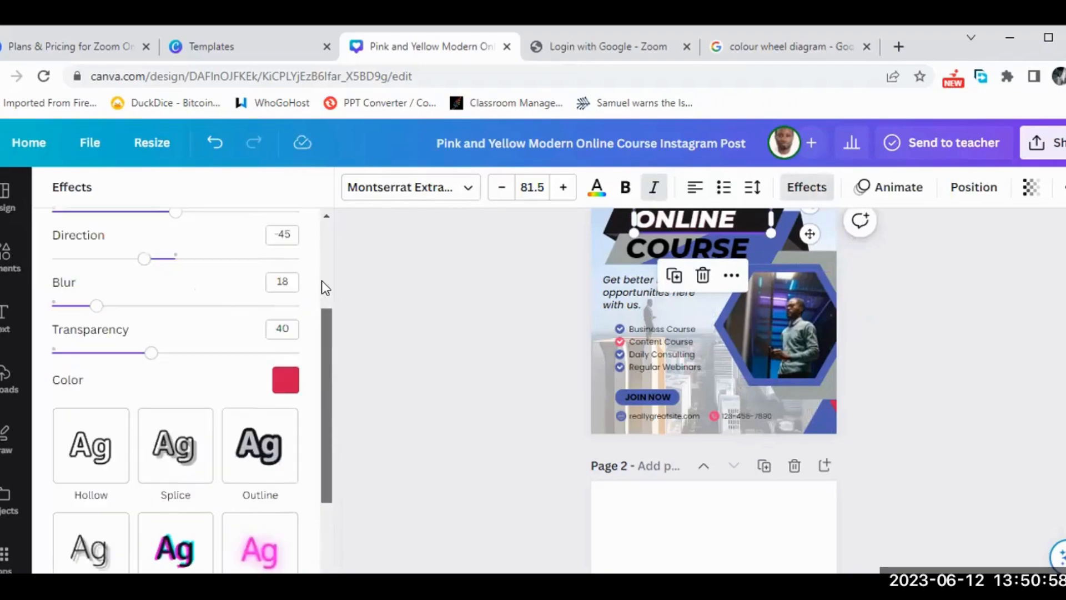
{"action": "scroll", "coordinate": [322, 227], "scroll_direction": "up", "scroll_amount": 5}
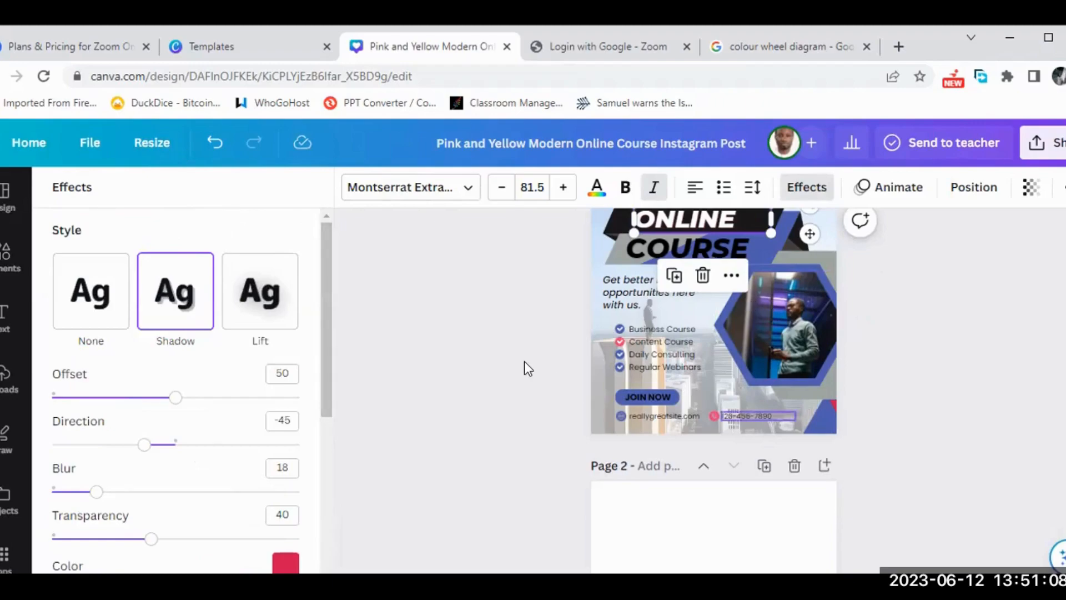
{"action": "left_click", "coordinate": [625, 282]}
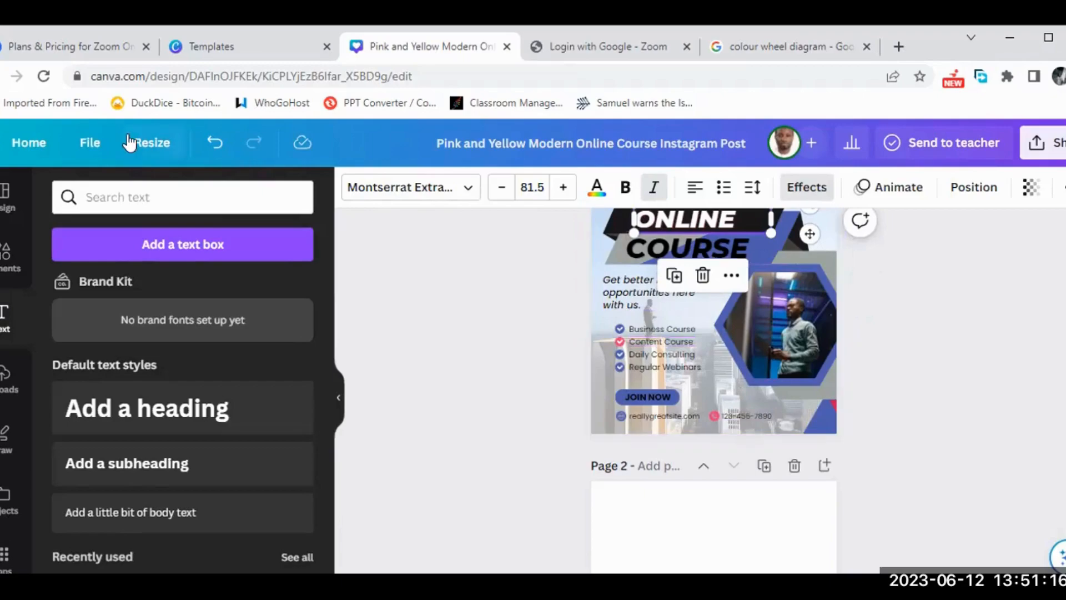
- Look through the custom and recent sizes offered for resizing the Instagram post
{"action": "left_click", "coordinate": [147, 145]}
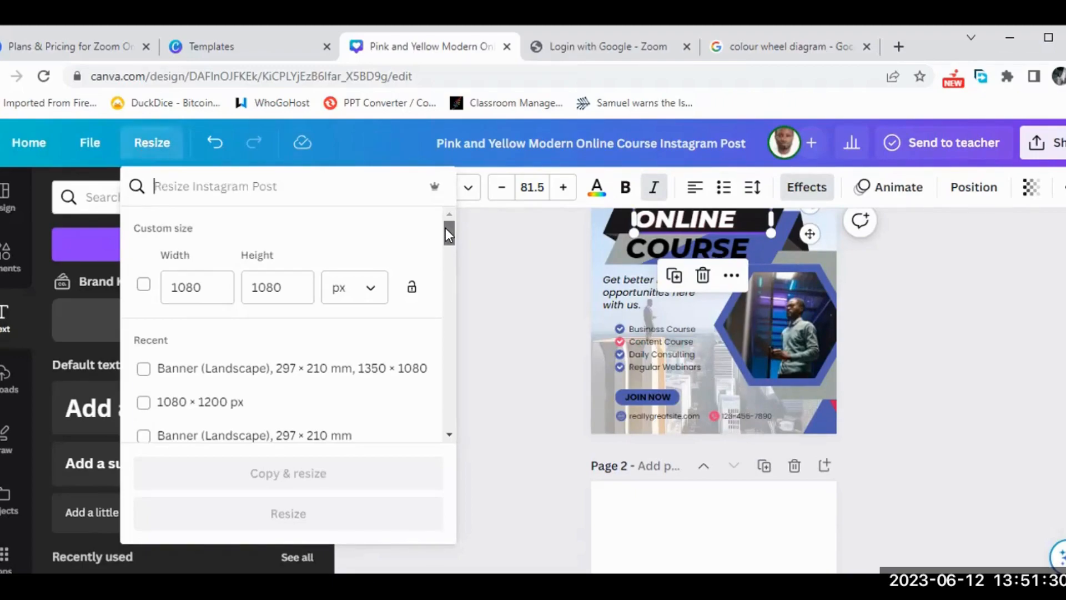
{"action": "mouse_move", "coordinate": [445, 242]}
{"action": "left_mouse_down"}
{"action": "mouse_move", "coordinate": [448, 383]}
{"action": "mouse_move", "coordinate": [448, 224]}
{"action": "left_mouse_up"}
{"action": "left_click", "coordinate": [451, 198]}
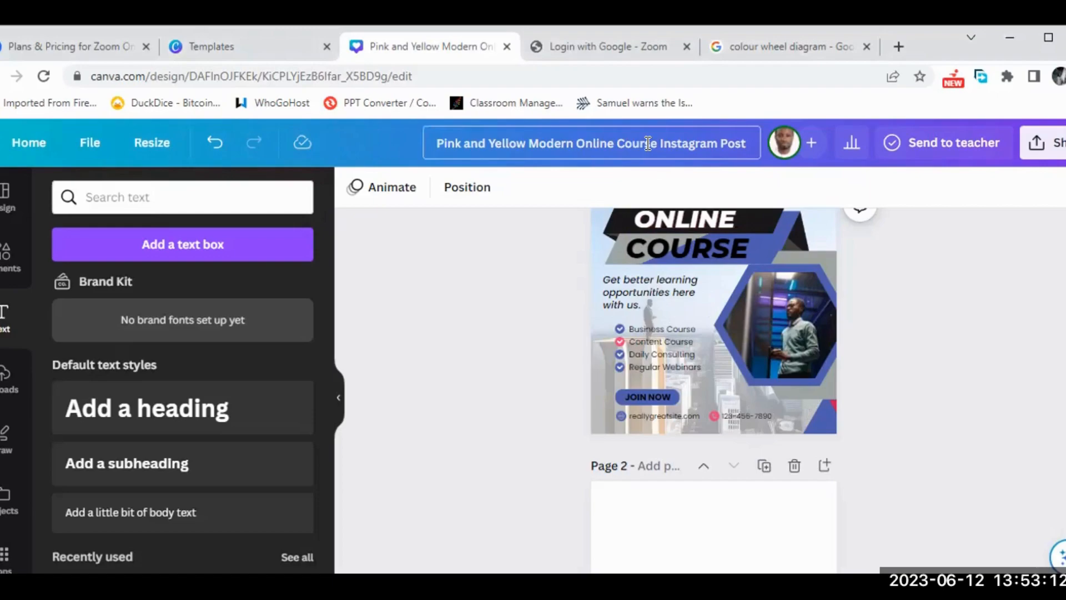
- Rename the design as "training flier"
{"action": "left_click", "coordinate": [746, 143]}
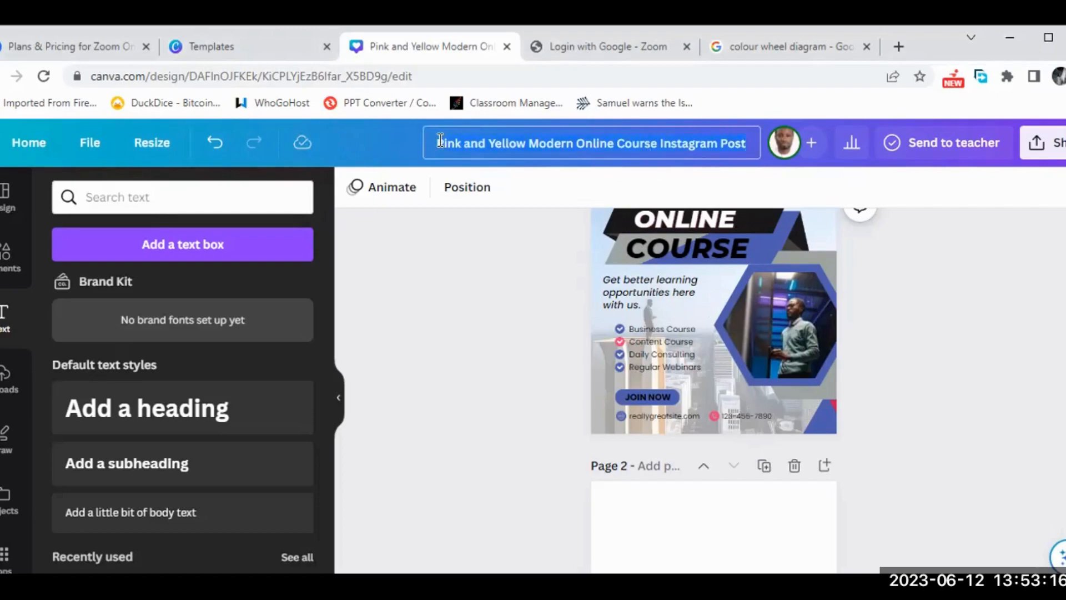
{"action": "key", "text": "ctrl+a"}
{"action": "key", "text": "BackSpace"}
{"action": "type", "text": "P"}
{"action": "key", "text": "BackSpace"}
{"action": "type", "text": "training flier"}
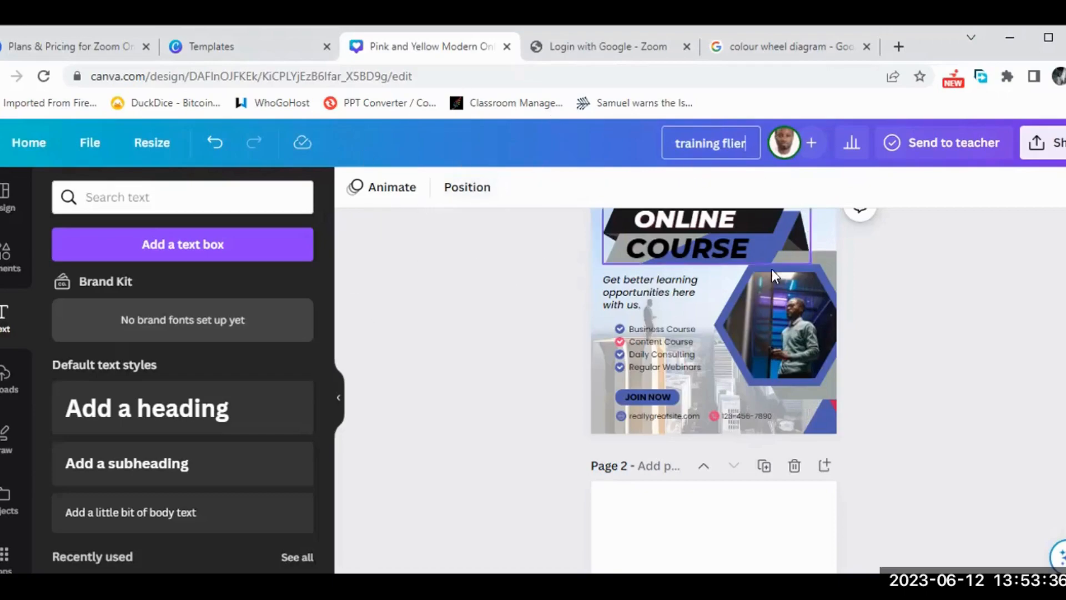
- Look through the collaboration, download and social options for sharing the training flier design
{"action": "left_click", "coordinate": [1060, 144]}
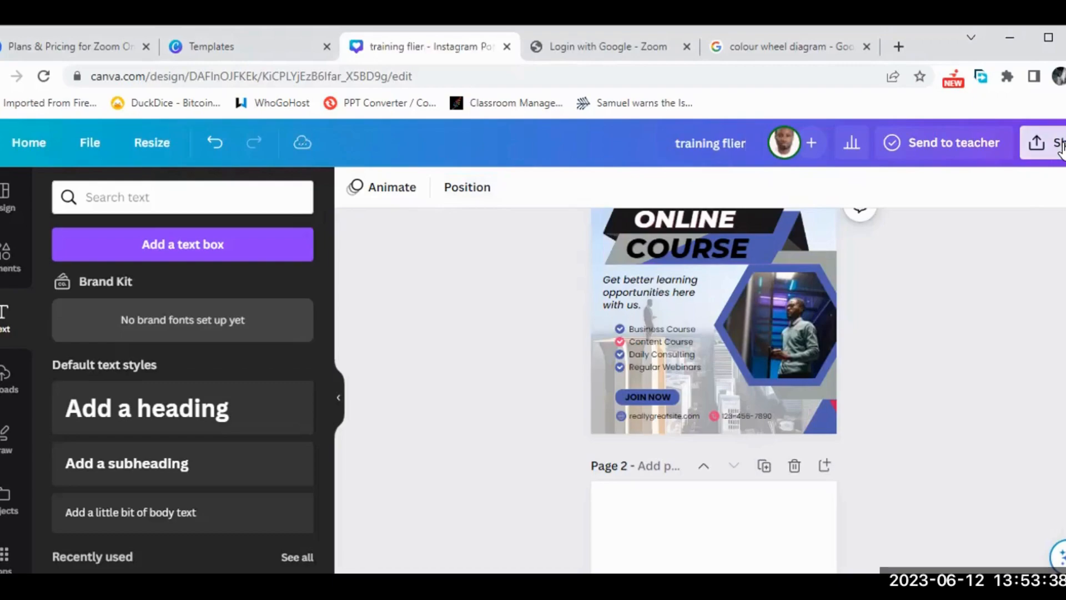
{"action": "scroll", "coordinate": [909, 367], "scroll_direction": "down", "scroll_amount": 2}
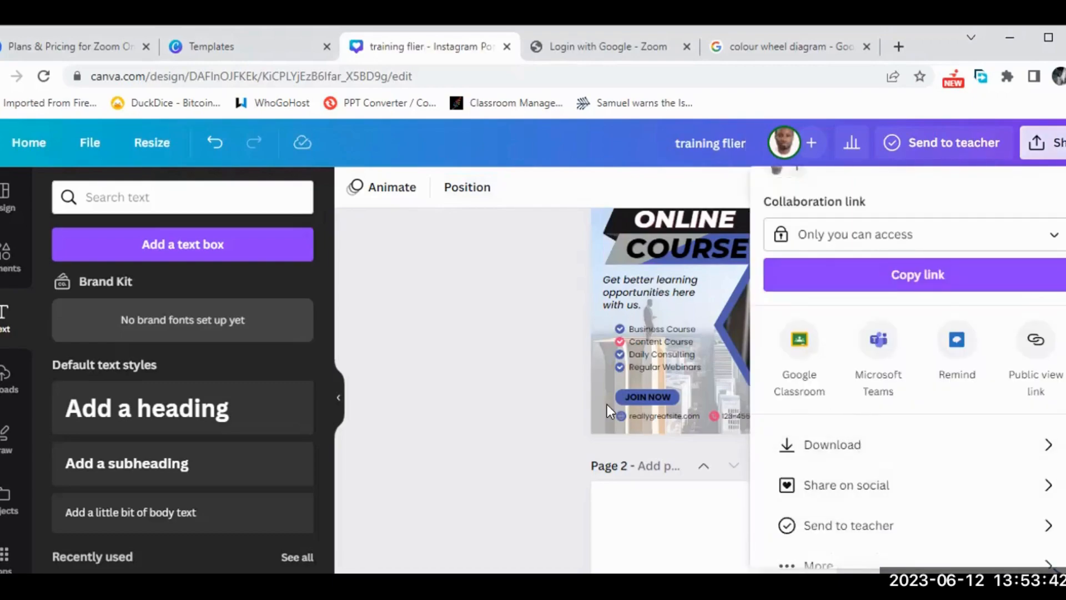
{"action": "left_click", "coordinate": [459, 282]}
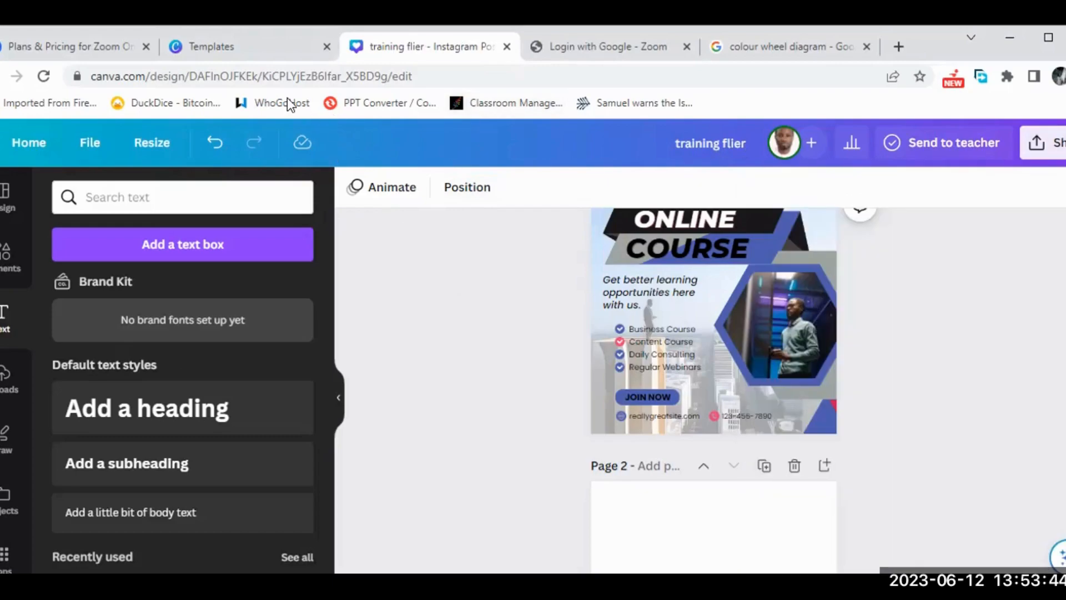
- Return to the Canva home page and look through the recent designs
{"action": "left_click", "coordinate": [251, 40]}
{"action": "left_click", "coordinate": [21, 143]}
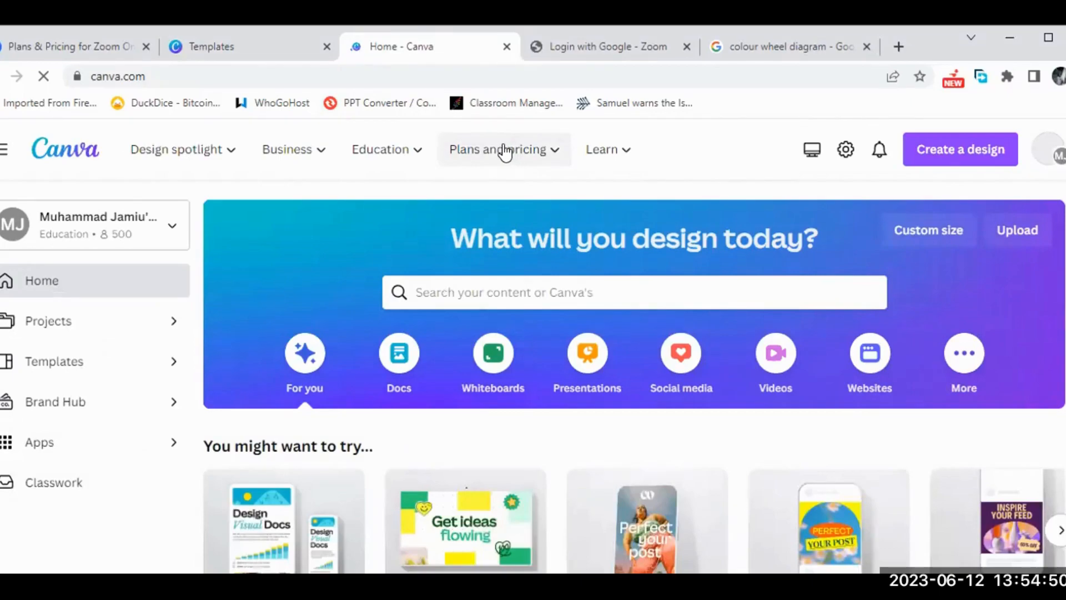
{"action": "mouse_move", "coordinate": [505, 151]}
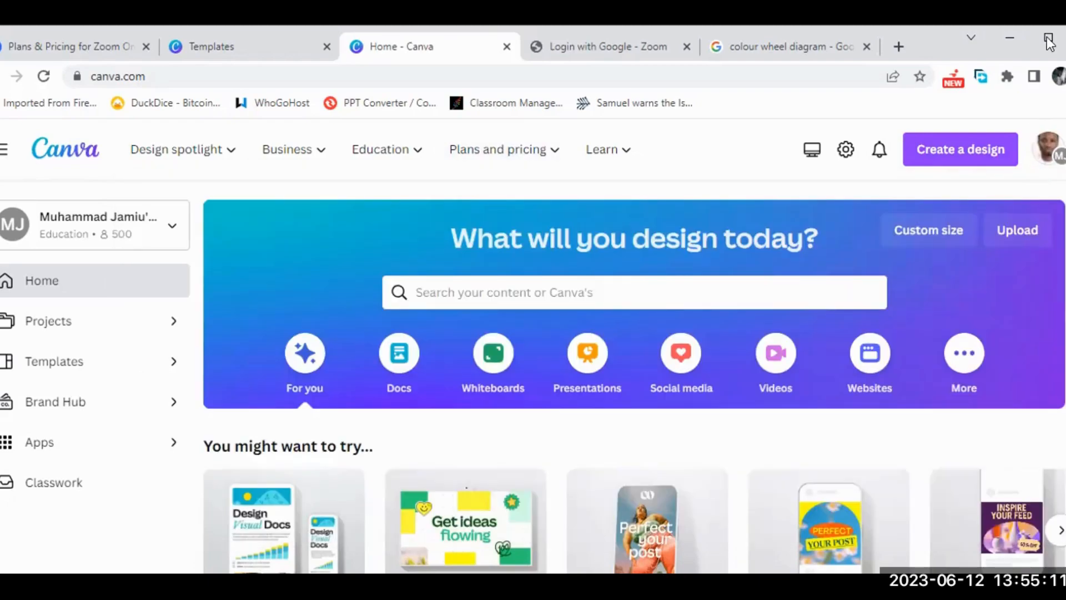
{"action": "left_click", "coordinate": [1049, 40]}
{"action": "scroll", "coordinate": [628, 356], "scroll_direction": "down", "scroll_amount": 5}
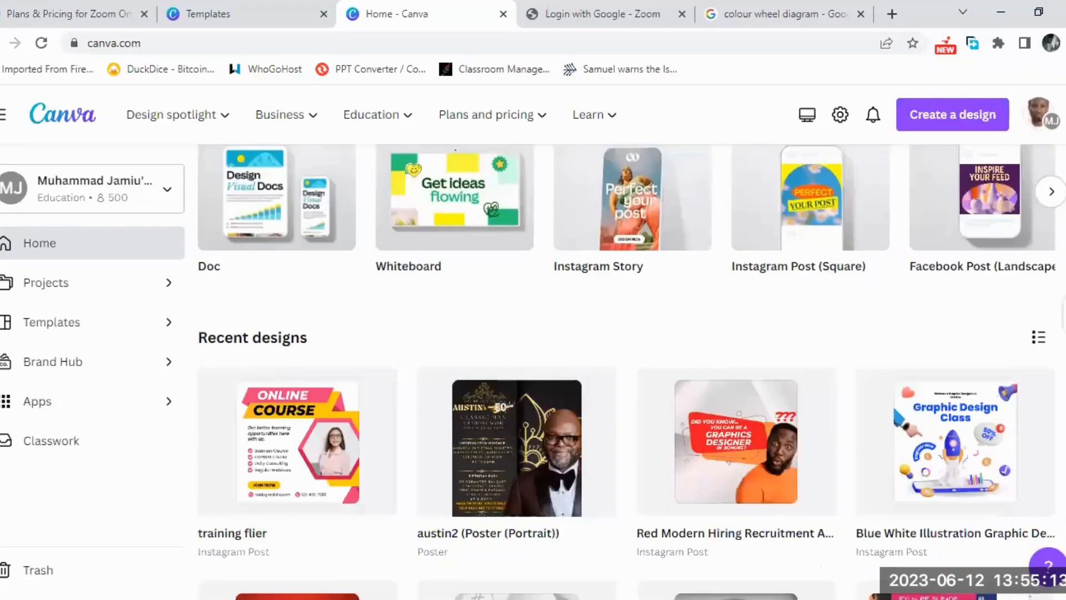
{"action": "scroll", "coordinate": [628, 355], "scroll_direction": "down", "scroll_amount": 3}
{"action": "scroll", "coordinate": [628, 356], "scroll_direction": "up", "scroll_amount": 5}
{"action": "scroll", "coordinate": [627, 355], "scroll_direction": "up", "scroll_amount": 3}
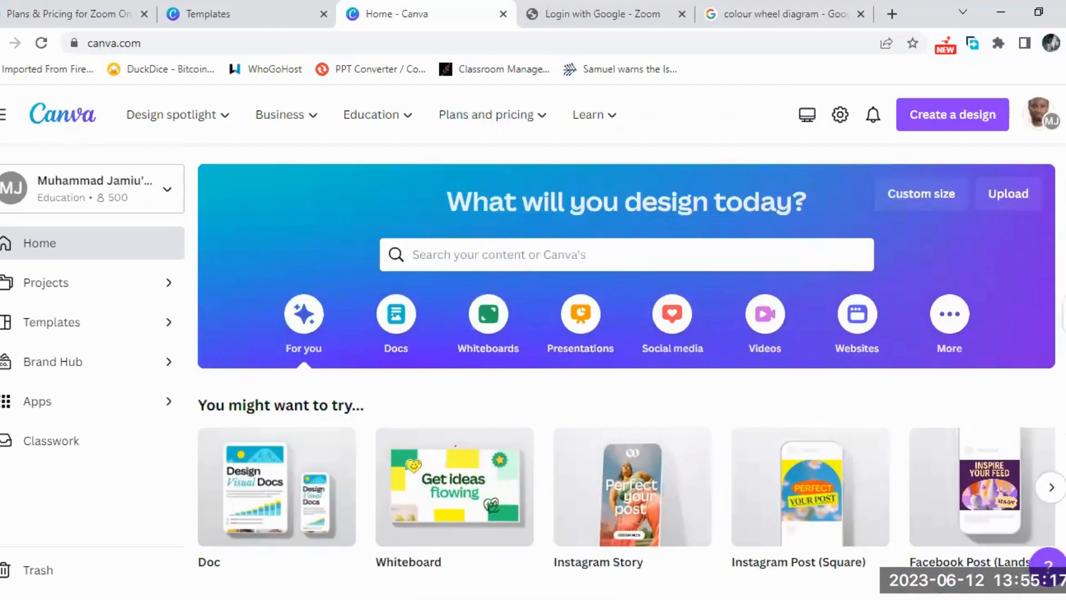
- Open Canva's pricing comparison and examine the prices and features of the Free, Pro and Teams plans
{"action": "mouse_move", "coordinate": [494, 115]}
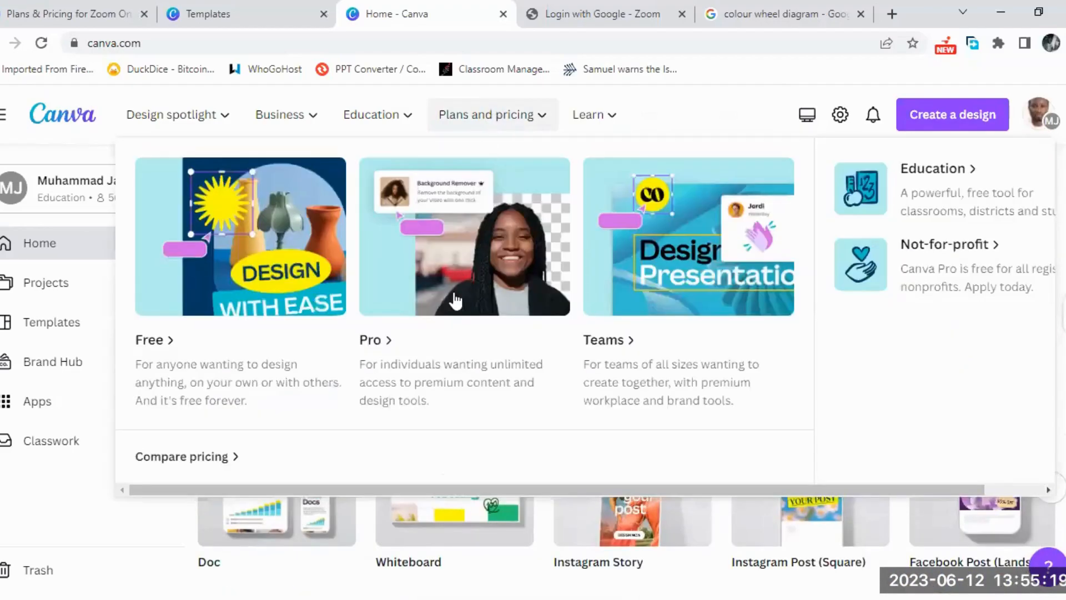
{"action": "left_click", "coordinate": [189, 458]}
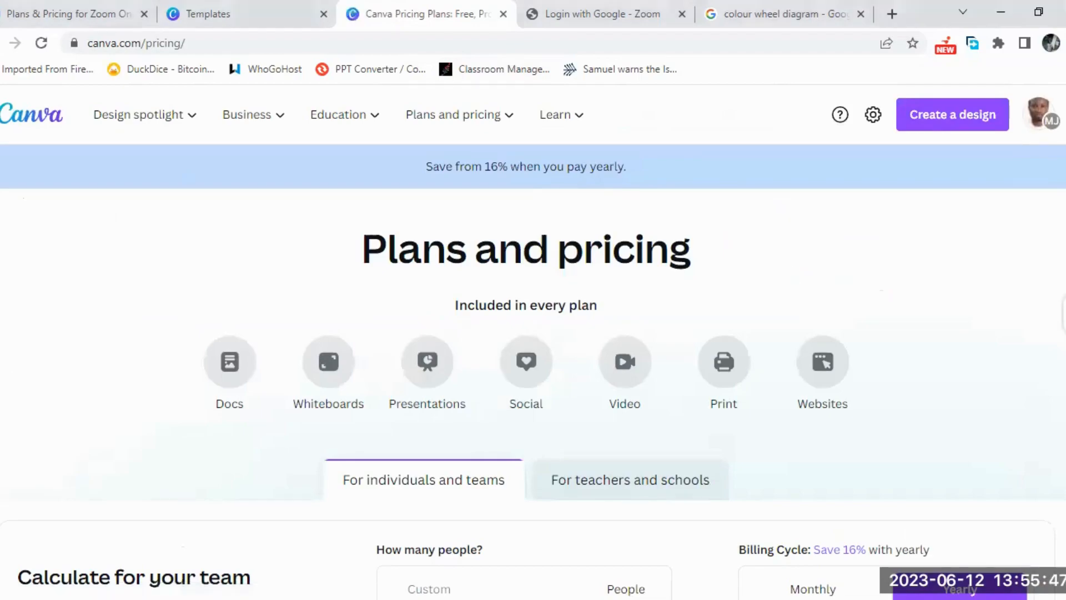
{"action": "scroll", "coordinate": [533, 342], "scroll_direction": "down", "scroll_amount": 5}
{"action": "scroll", "coordinate": [923, 250], "scroll_direction": "down", "scroll_amount": 5}
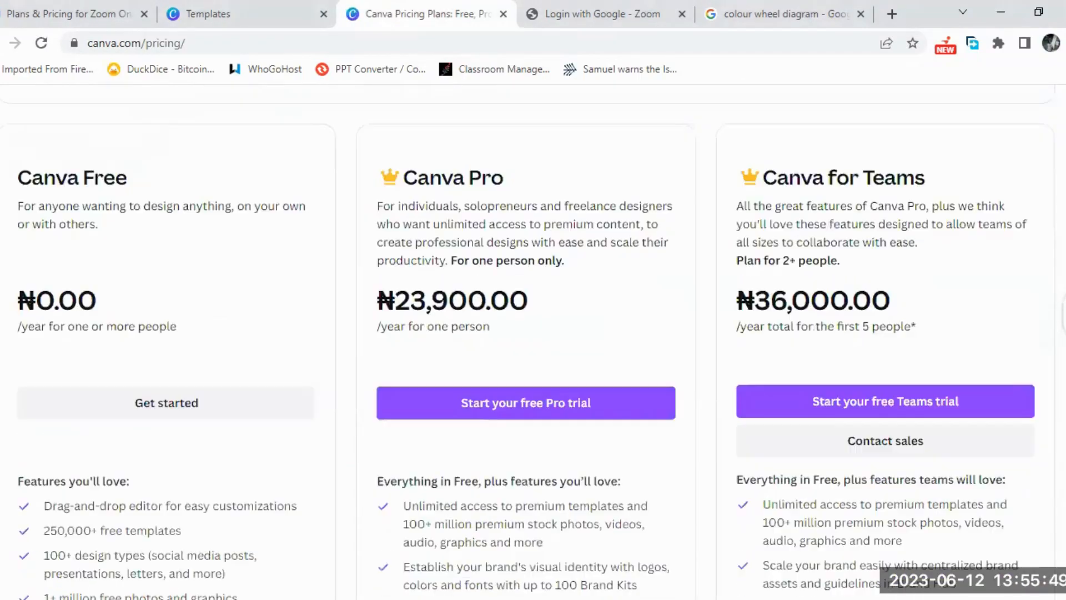
{"action": "scroll", "coordinate": [705, 266], "scroll_direction": "down", "scroll_amount": 2}
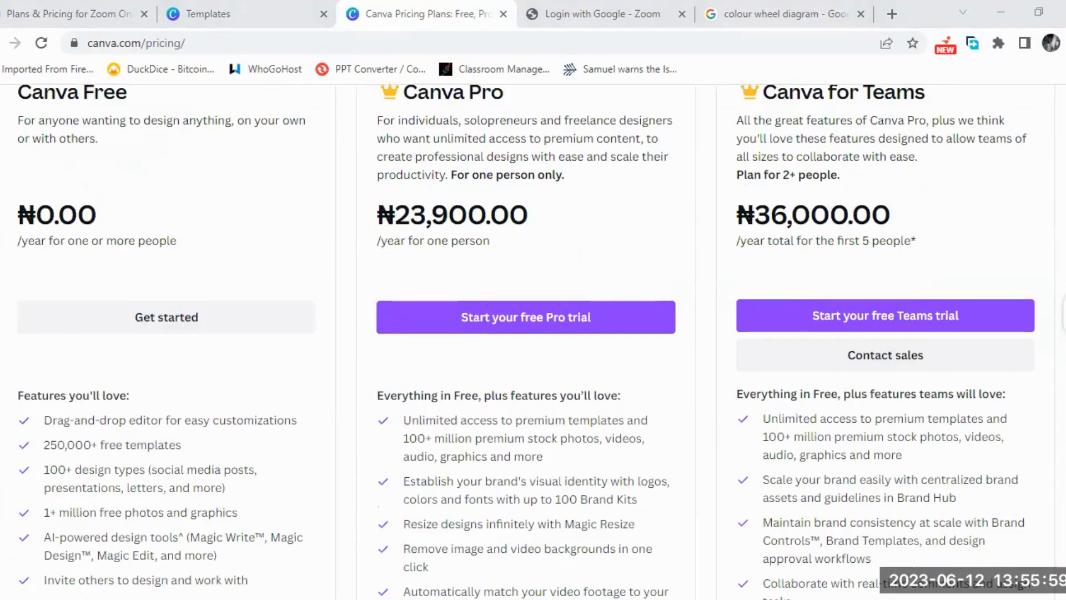
{"action": "scroll", "coordinate": [888, 305], "scroll_direction": "up", "scroll_amount": 1}
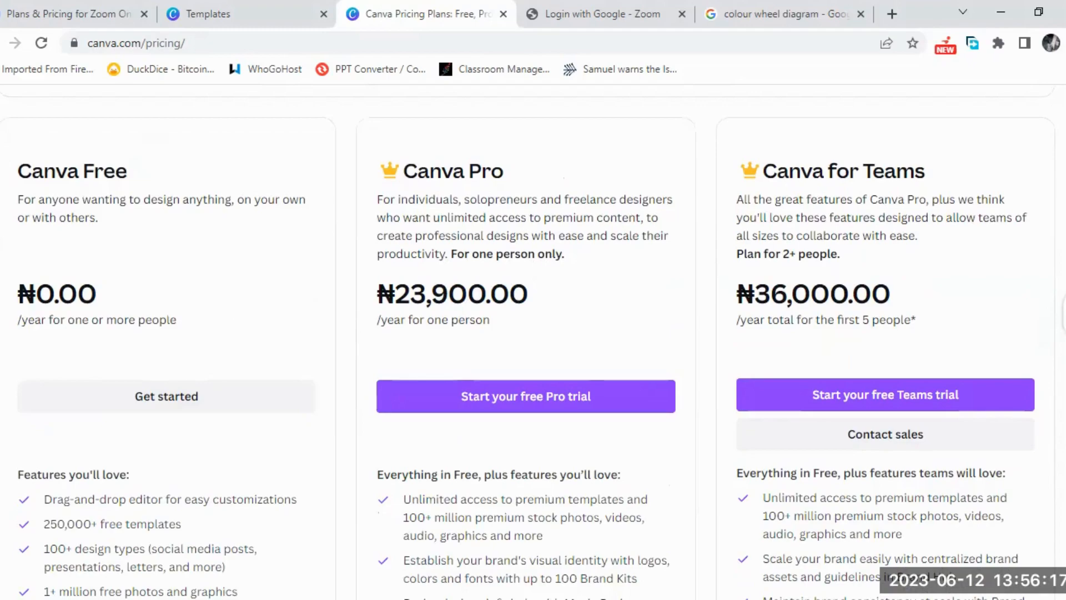
{"action": "scroll", "coordinate": [533, 341], "scroll_direction": "up", "scroll_amount": 10}
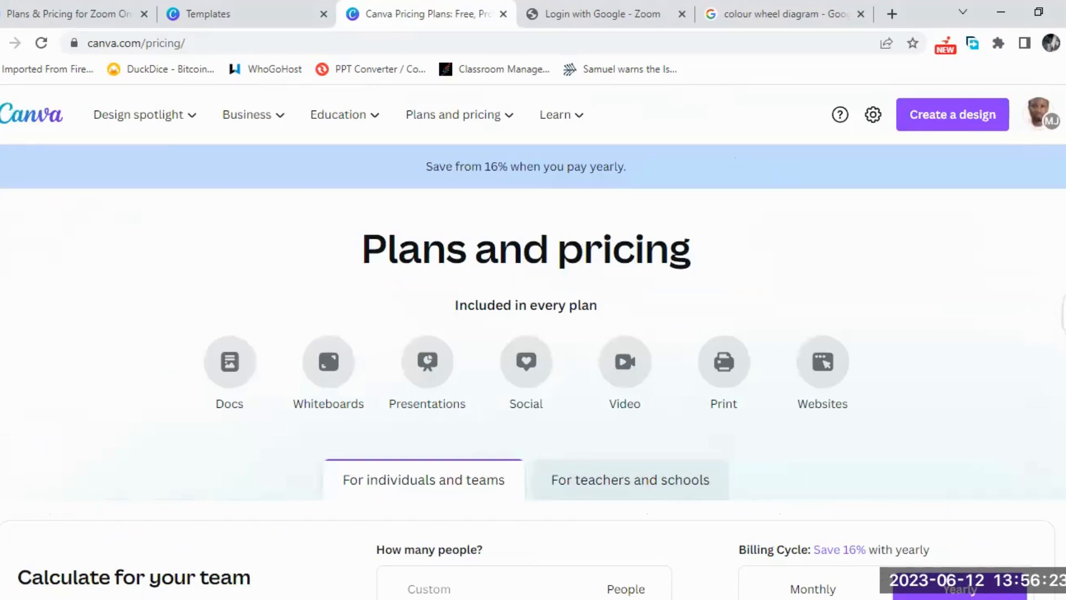
{"action": "scroll", "coordinate": [533, 342], "scroll_direction": "down", "scroll_amount": 8}
{"action": "scroll", "coordinate": [533, 341], "scroll_direction": "down", "scroll_amount": 1}
{"action": "scroll", "coordinate": [533, 342], "scroll_direction": "up", "scroll_amount": 2}
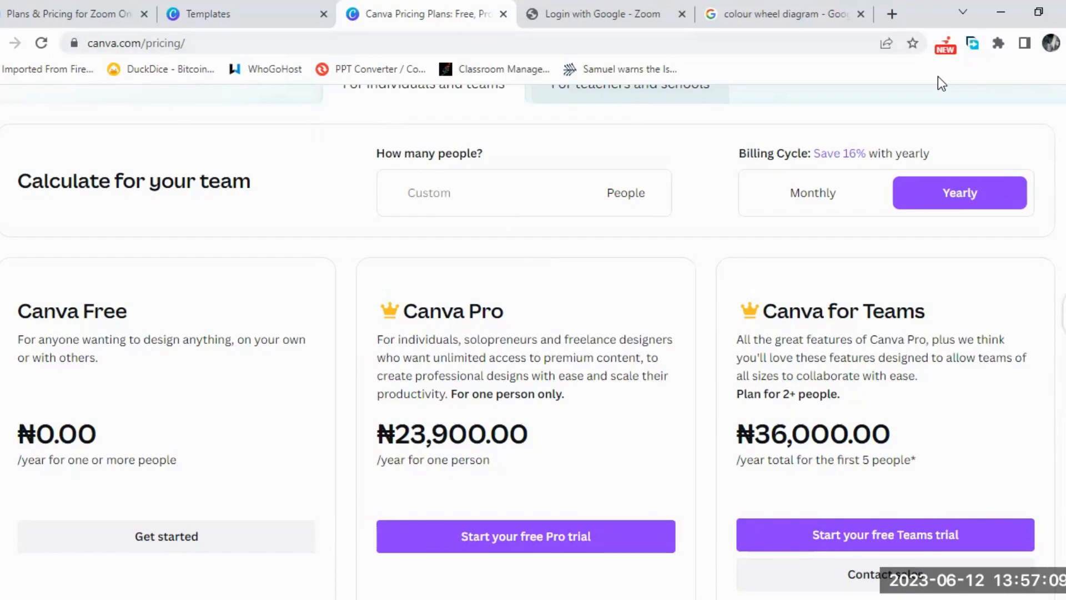
{"action": "scroll", "coordinate": [533, 333], "scroll_direction": "up", "scroll_amount": 7}
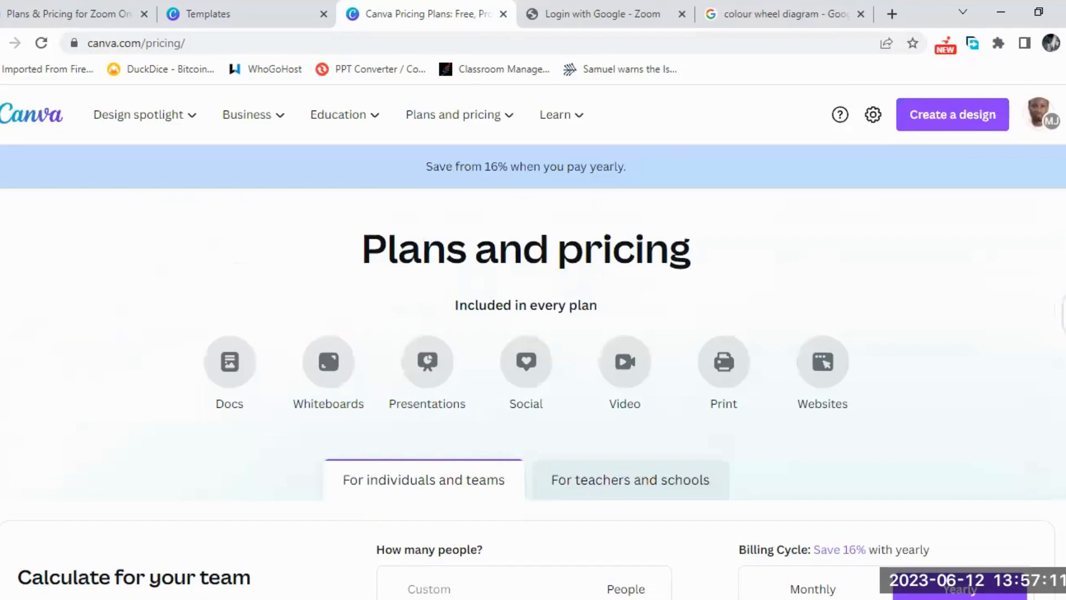
- Restore the browser window to its smaller size and go back from the pricing page to the Canva home page
{"action": "left_click", "coordinate": [1040, 13]}
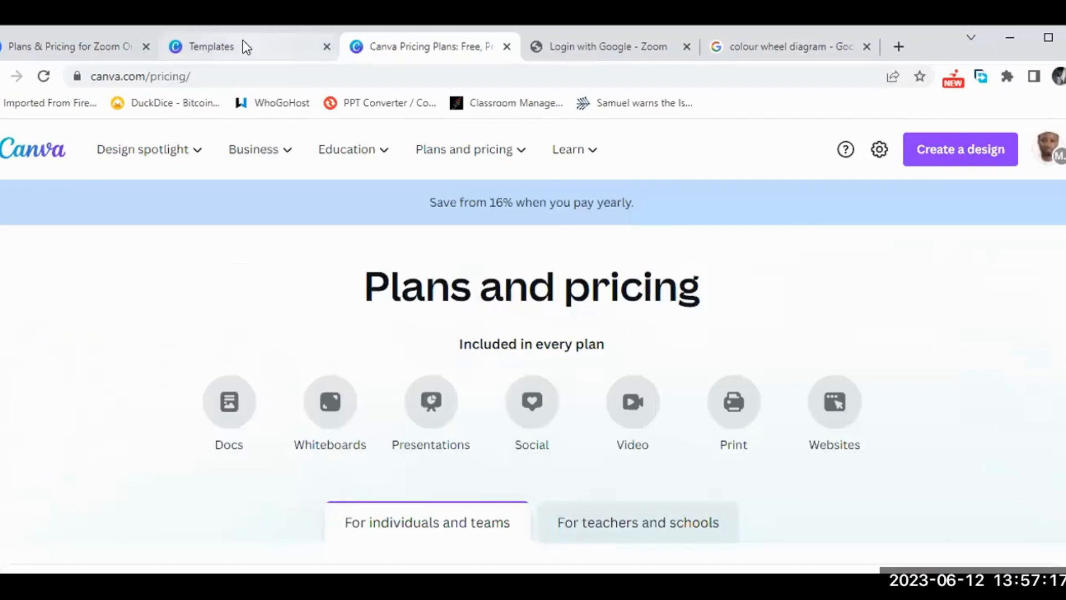
{"action": "left_click", "coordinate": [243, 44]}
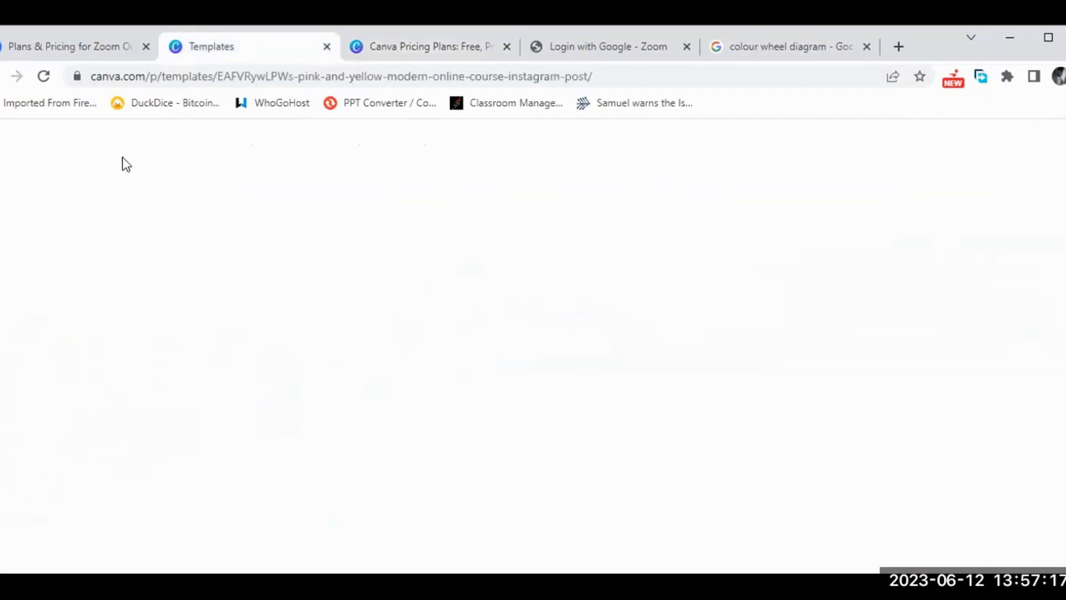
{"action": "left_click", "coordinate": [411, 49]}
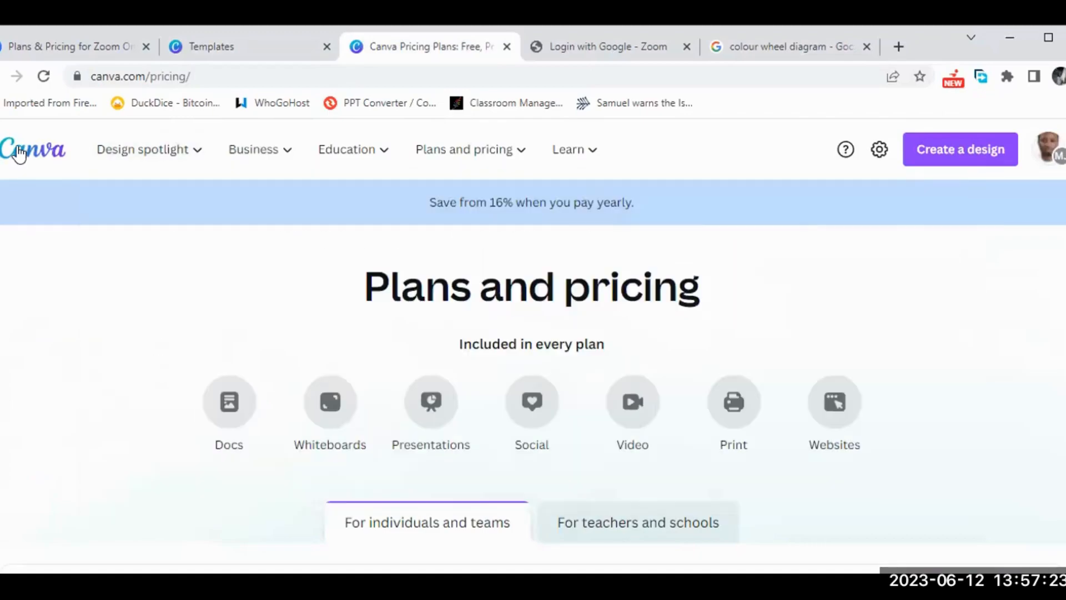
{"action": "left_click", "coordinate": [20, 153]}
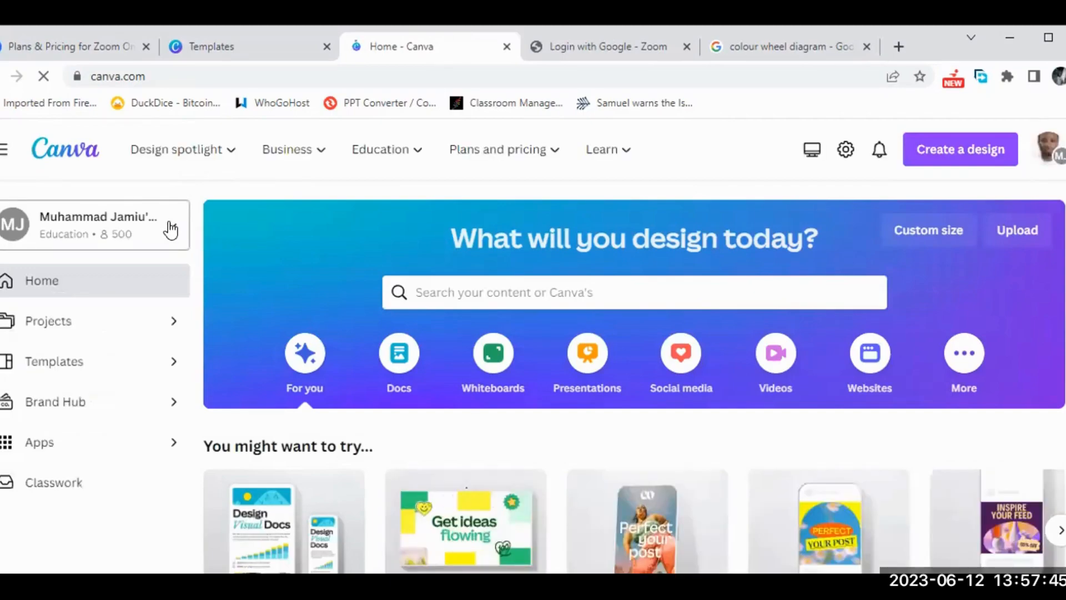
- Check the account's team switcher for other teams to switch to
{"action": "left_click", "coordinate": [171, 229]}
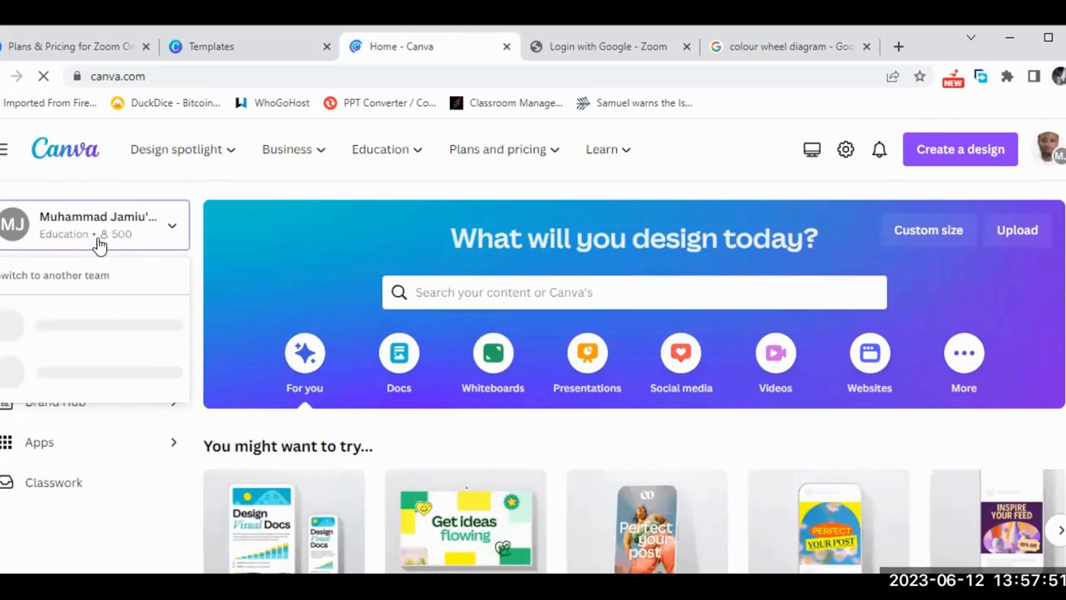
{"action": "left_click", "coordinate": [171, 228]}
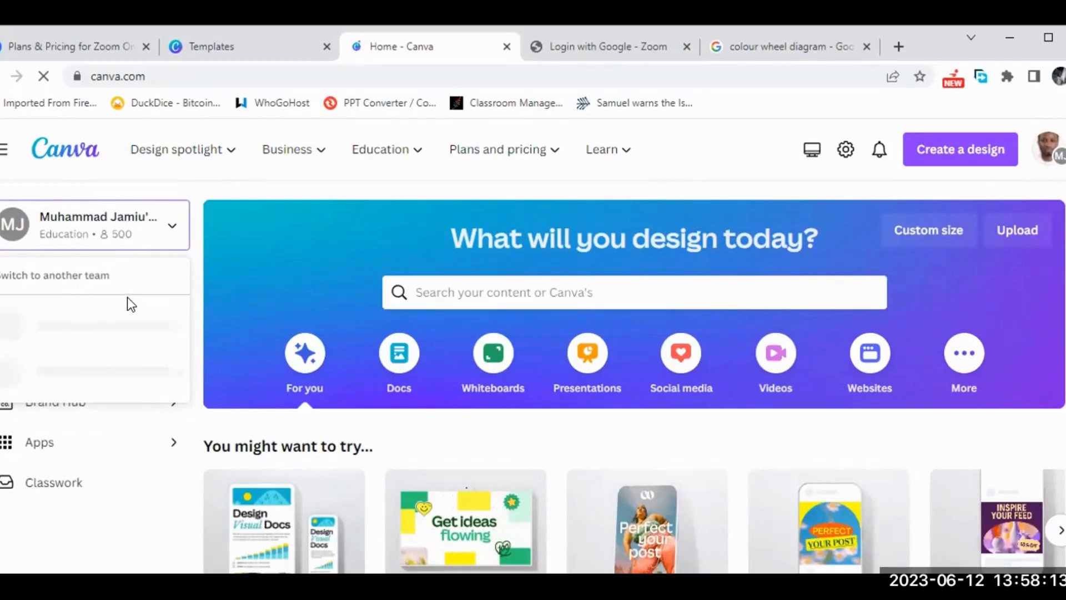
{"action": "mouse_move", "coordinate": [310, 151]}
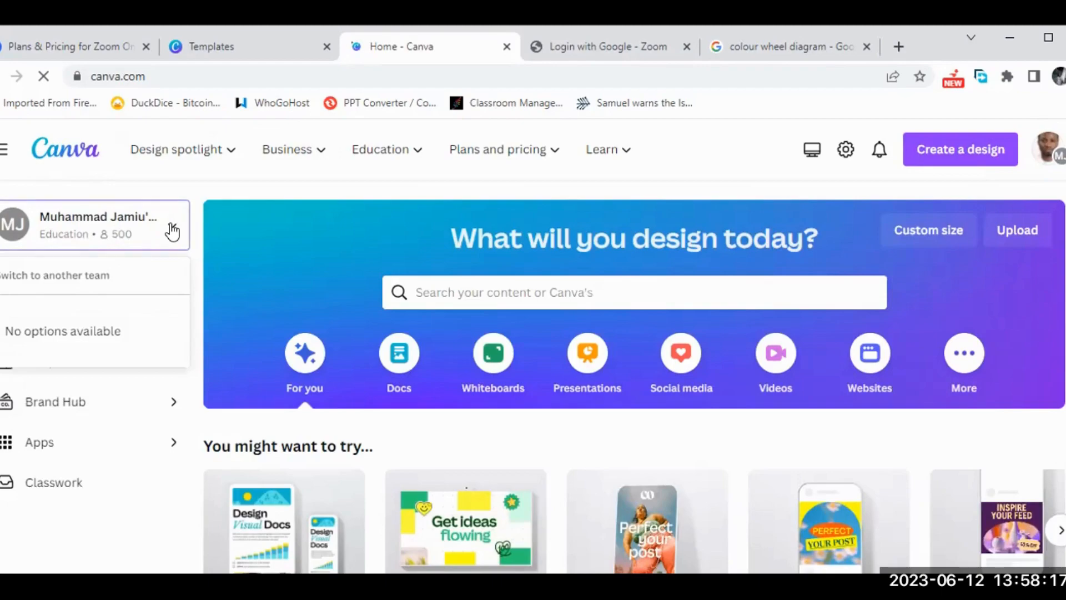
{"action": "left_click", "coordinate": [172, 231]}
{"action": "left_click", "coordinate": [172, 231]}
{"action": "left_click", "coordinate": [172, 231]}
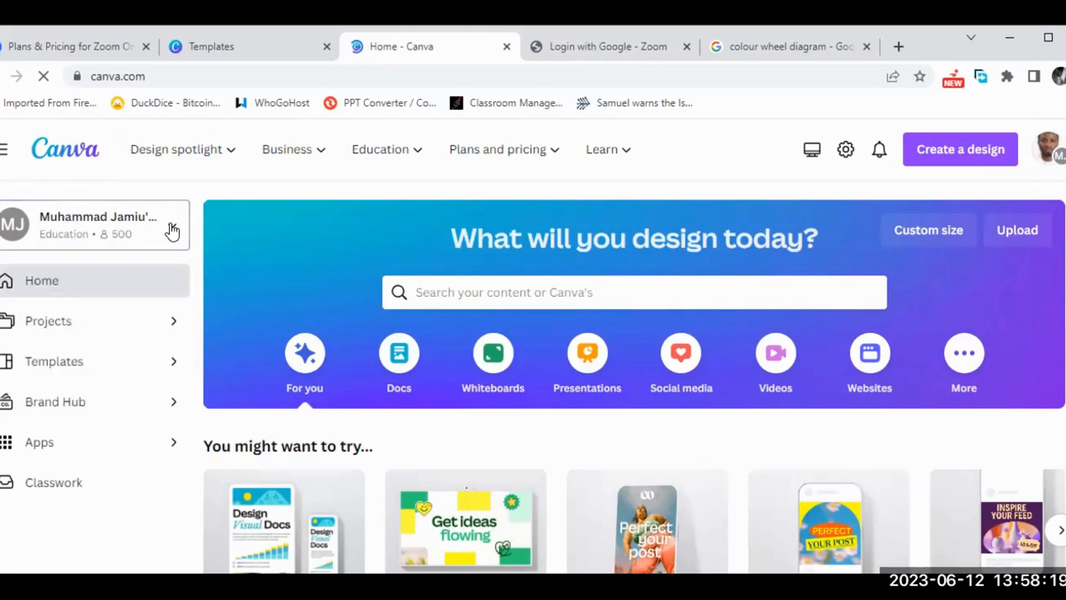
{"action": "left_click", "coordinate": [172, 231]}
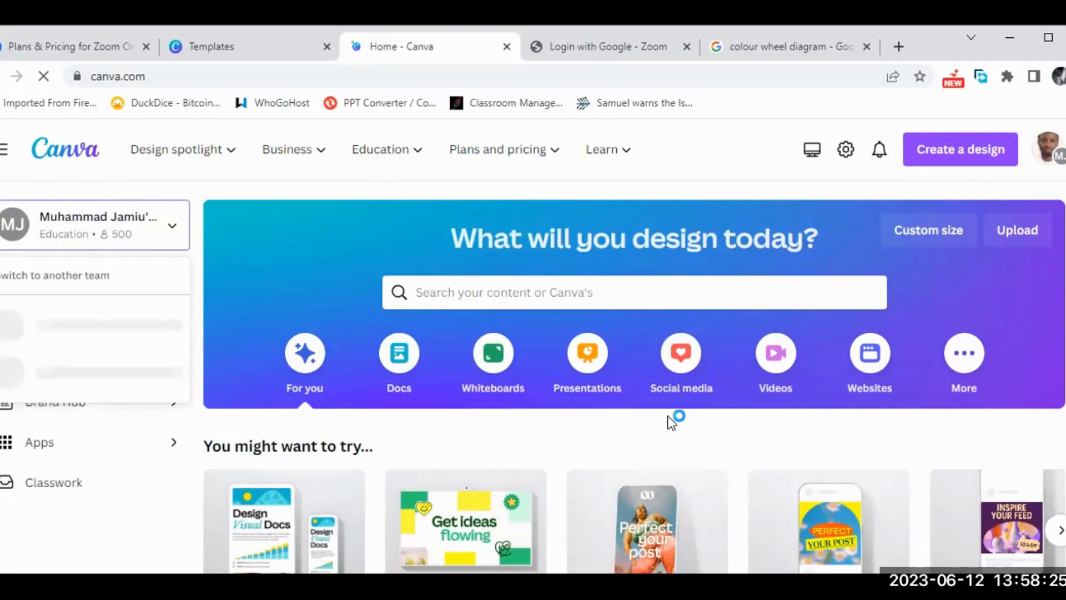
{"action": "mouse_move", "coordinate": [212, 156]}
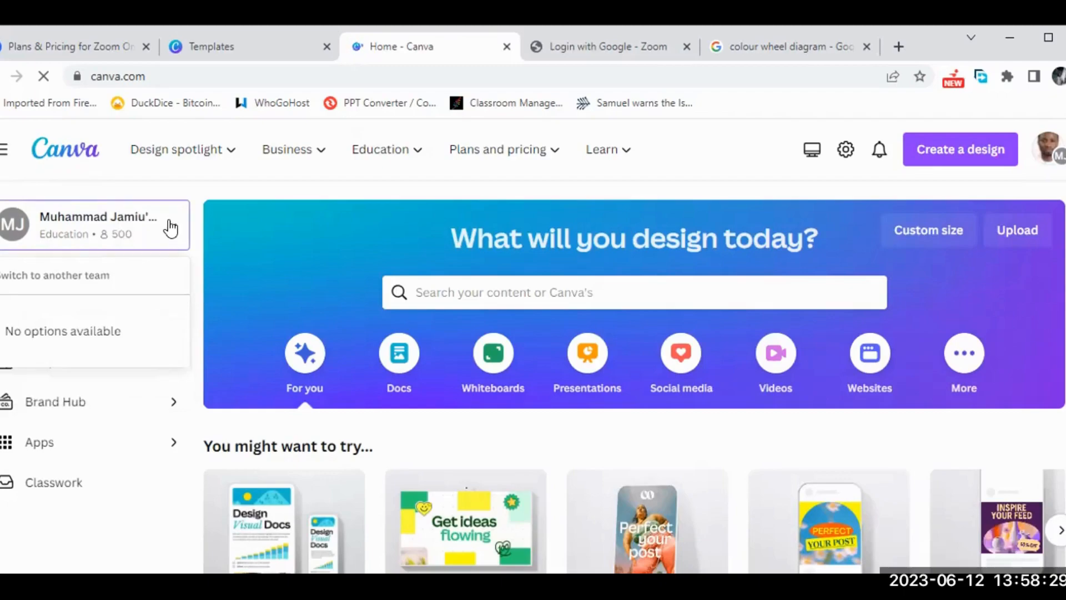
{"action": "left_click", "coordinate": [171, 228]}
{"action": "left_click", "coordinate": [171, 228]}
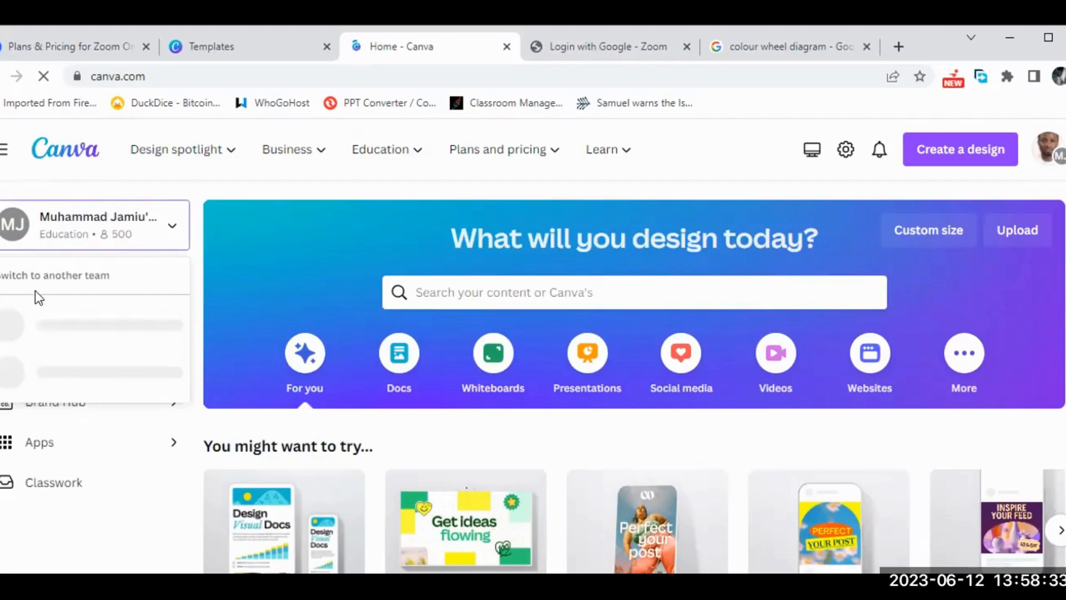
{"action": "left_click", "coordinate": [173, 227]}
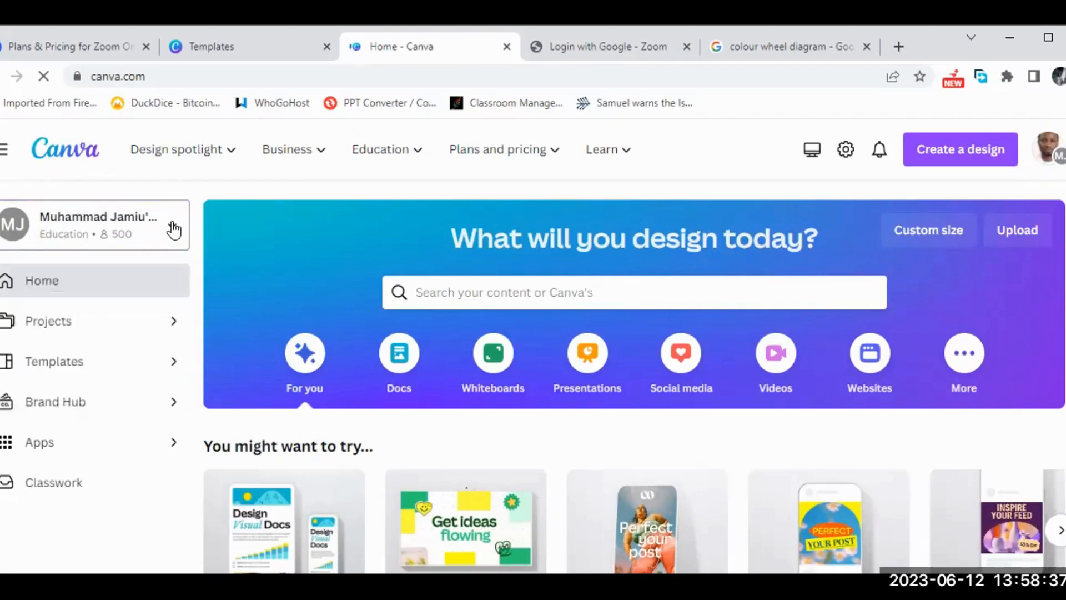
{"action": "left_click", "coordinate": [173, 228]}
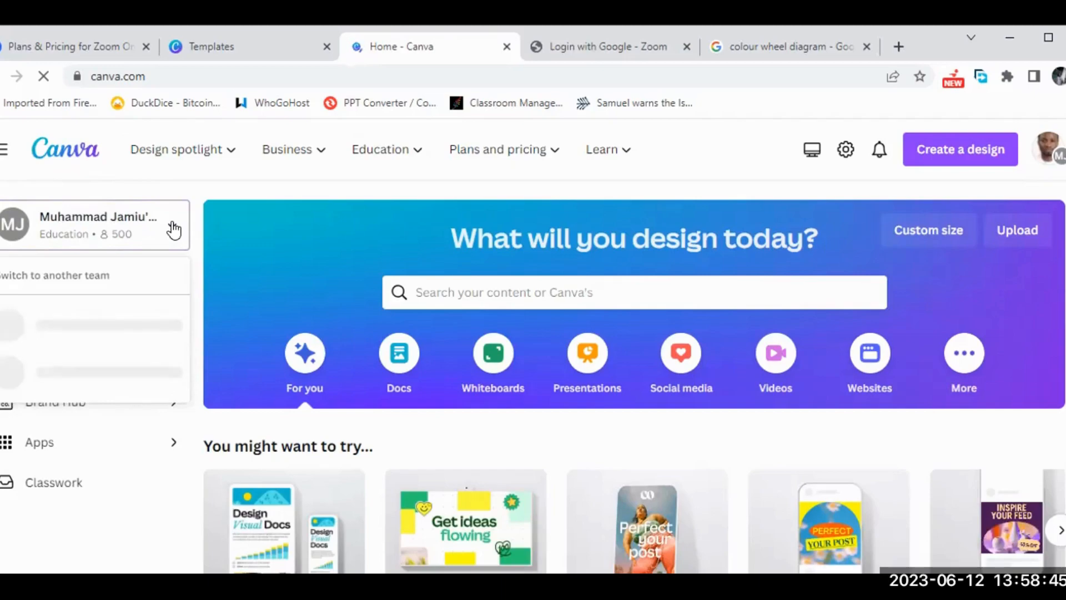
{"action": "left_click", "coordinate": [173, 228]}
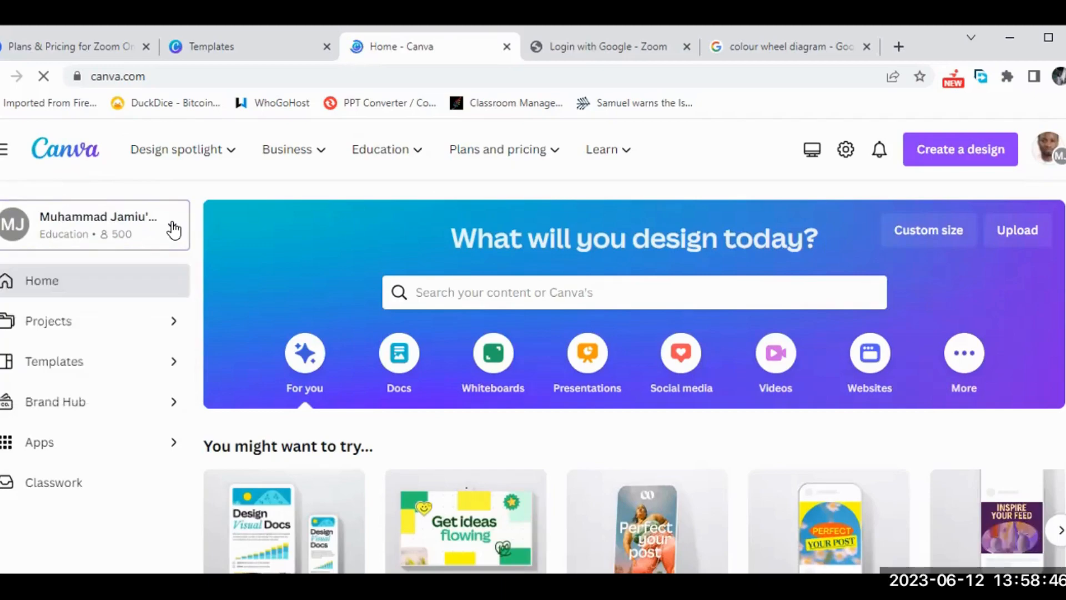
{"action": "left_click", "coordinate": [387, 161]}
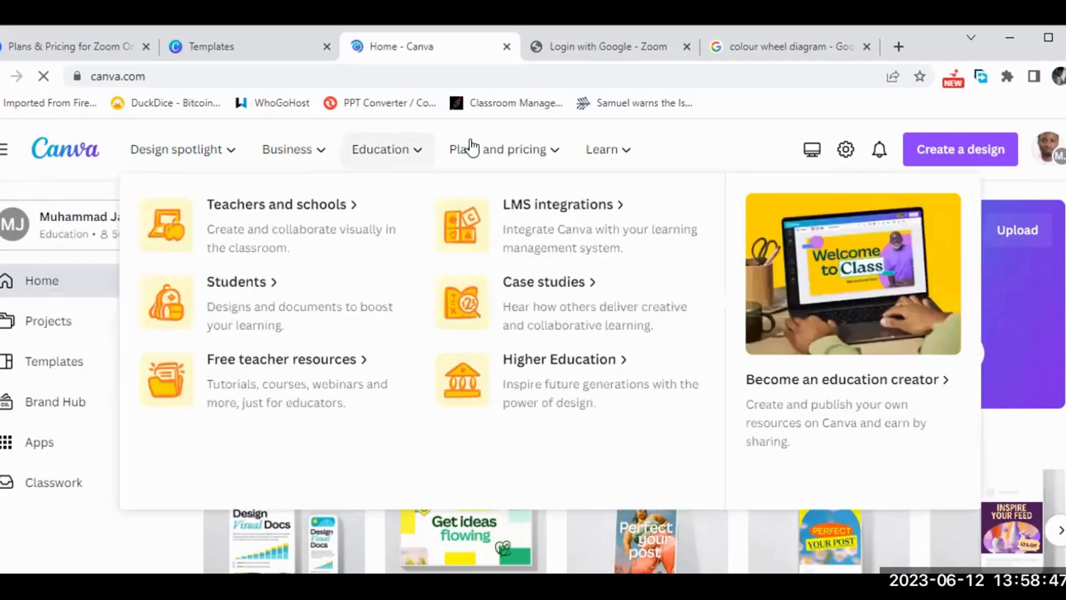
{"action": "left_click", "coordinate": [88, 177]}
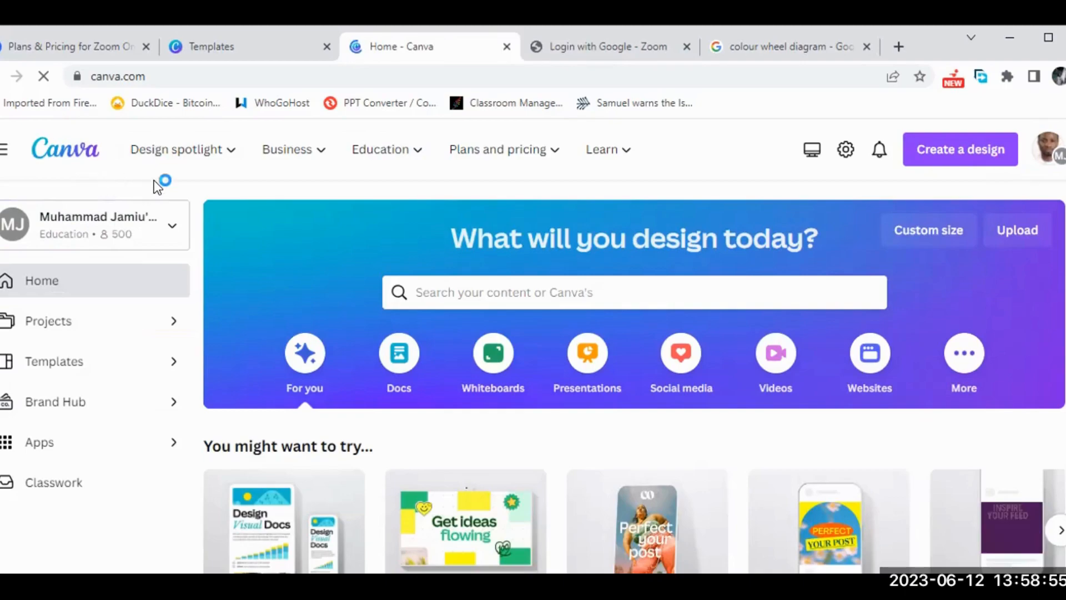
{"action": "mouse_move", "coordinate": [122, 168]}
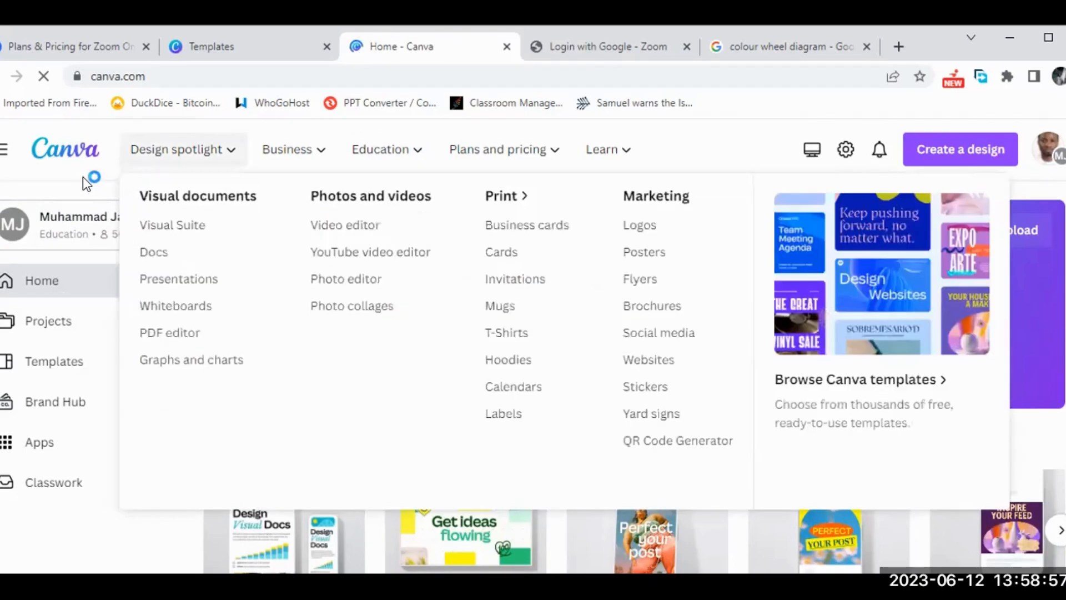